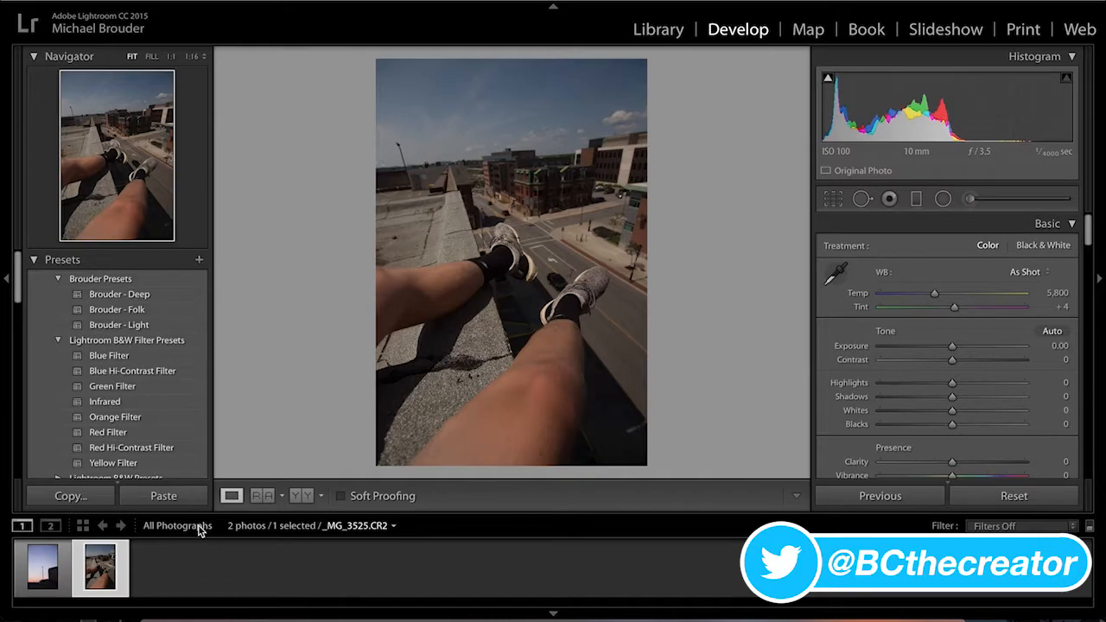
# Step: Try the user preset listed just above Iced Out on the rooftop photo _MG_3525.CR2
pyautogui.scroll(-10, 125, 391)
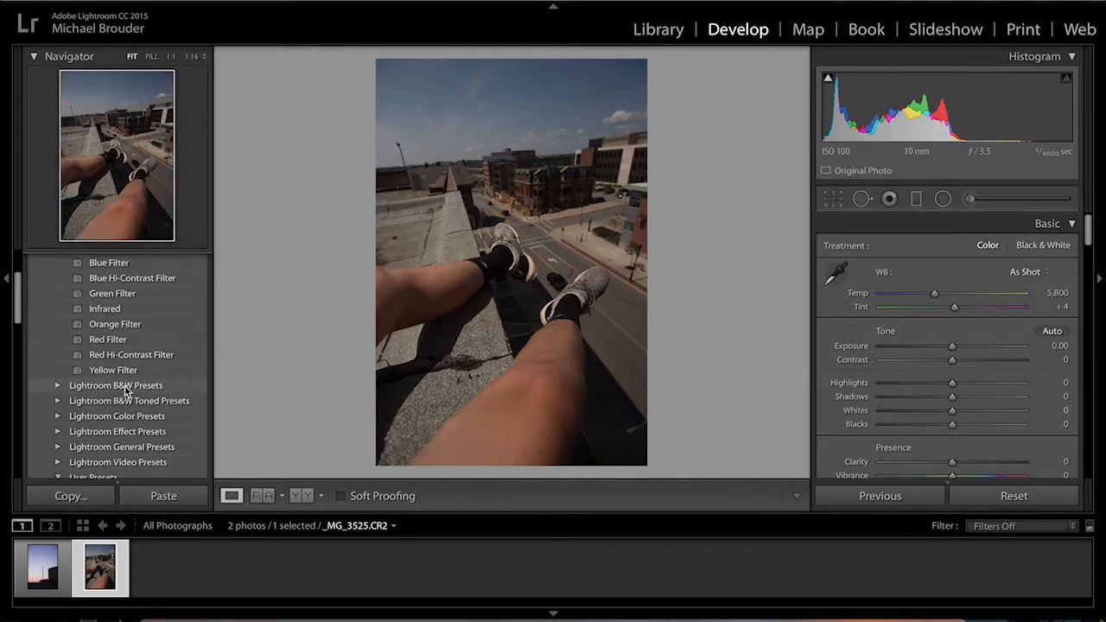
pyautogui.scroll(-10, 125, 391)
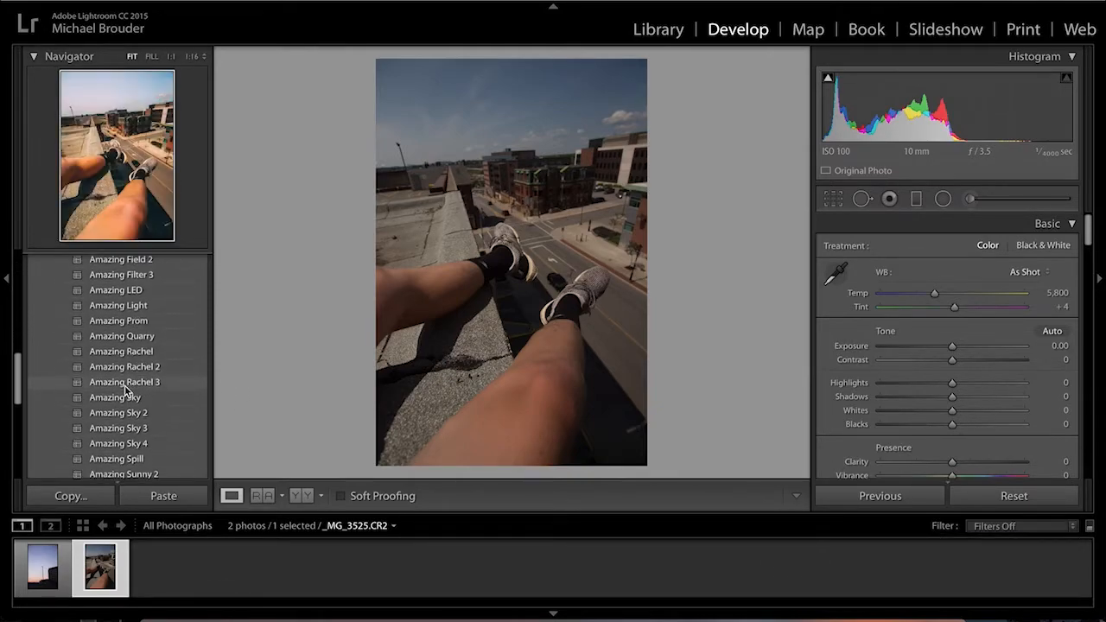
pyautogui.scroll(-5, 125, 391)
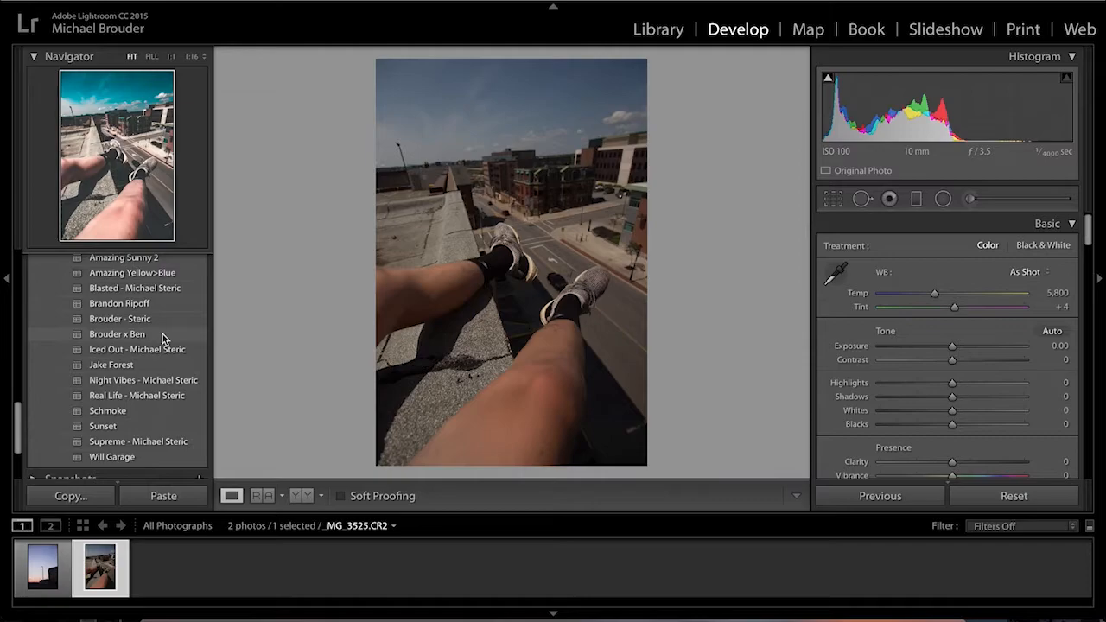
pyautogui.click(164, 336)
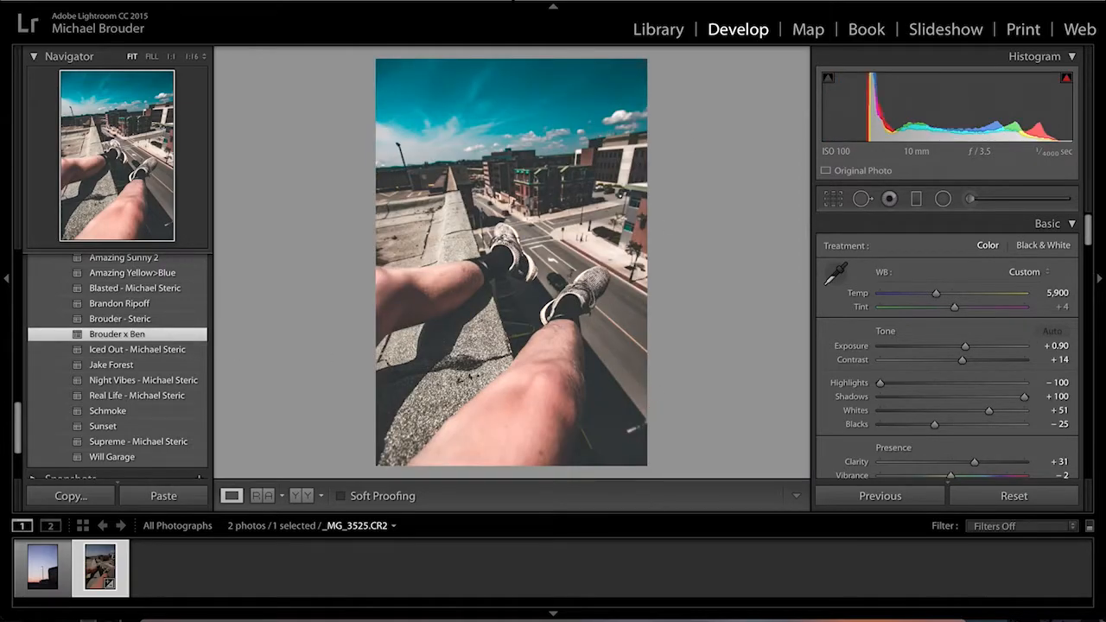
# Step: Glance at the streetlight photo and reset all develop settings of the rooftop photo
pyautogui.press('Left')
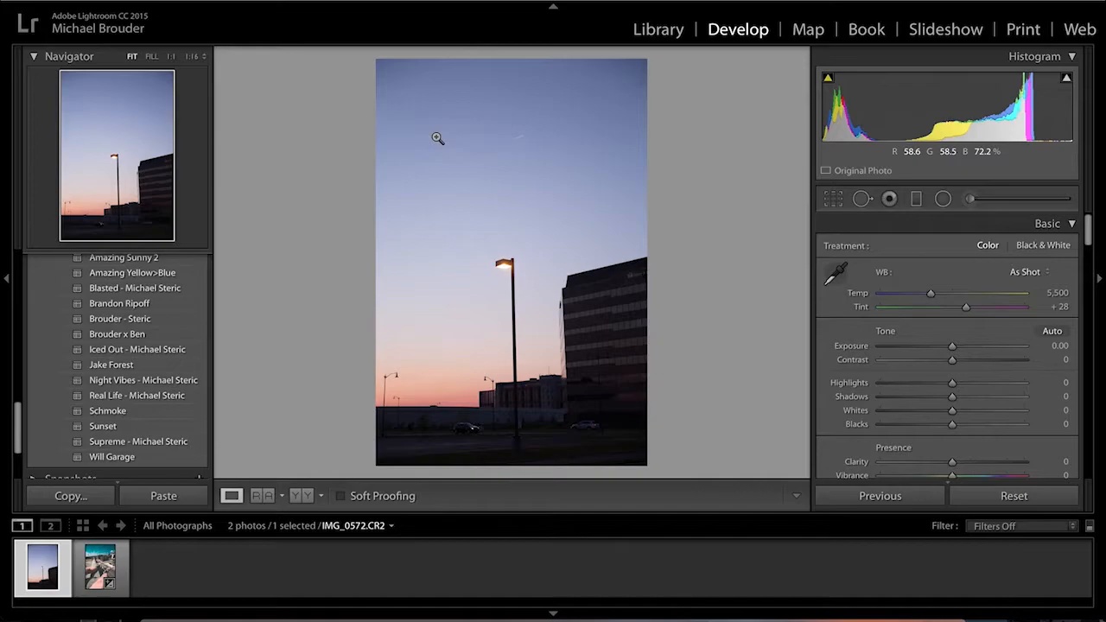
pyautogui.press('Right')
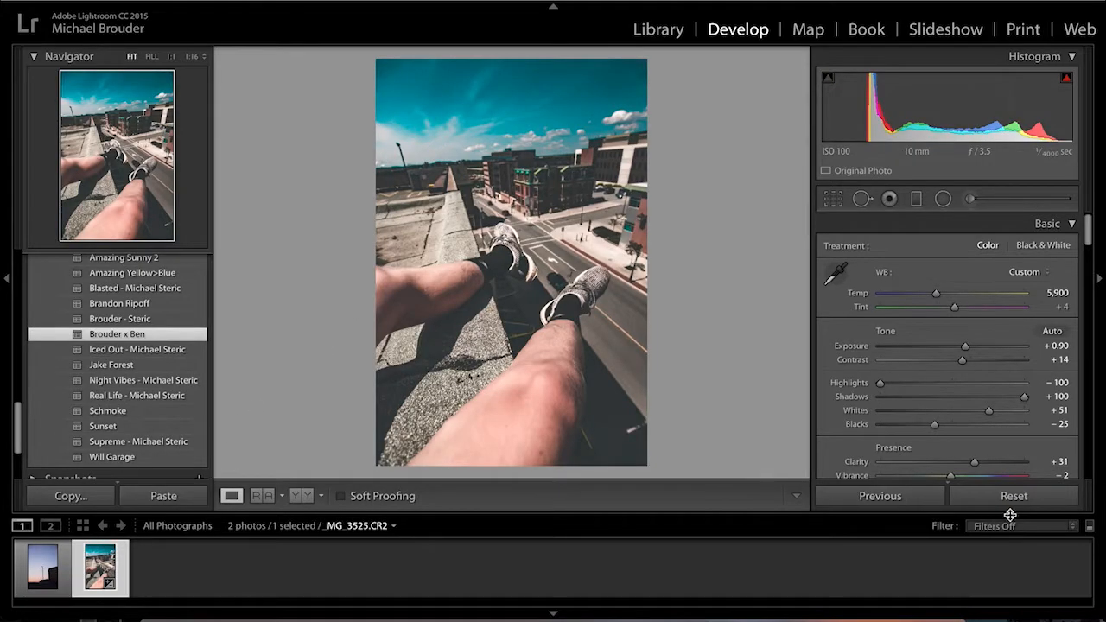
pyautogui.click(1012, 496)
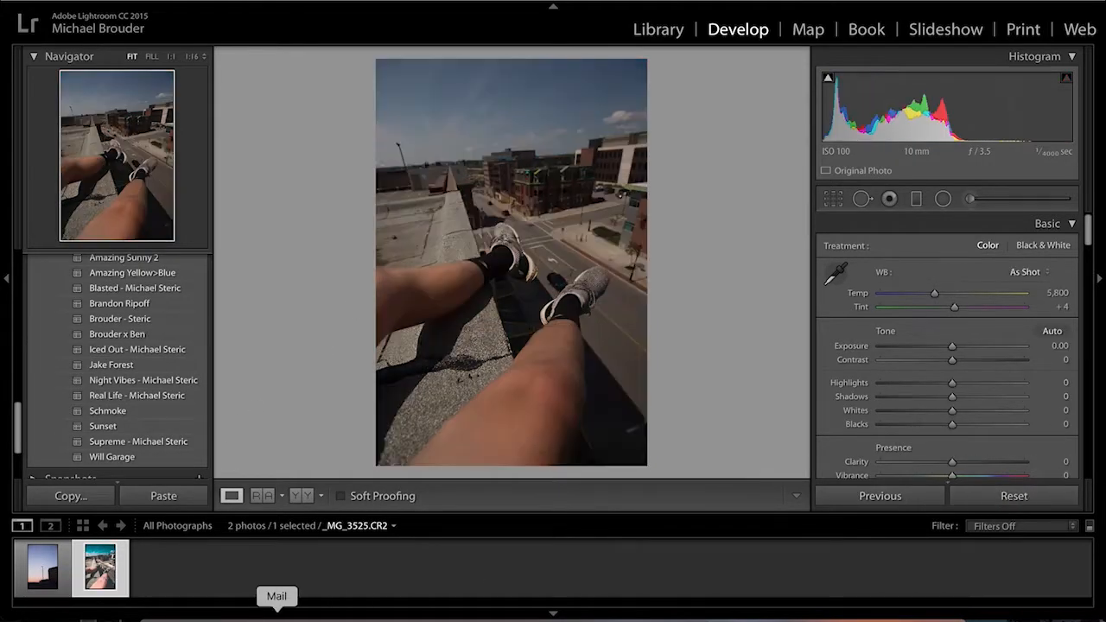
# Step: Open the streetlight photo IMG_0572.CR2 and set its Exposure to +0.05 and Contrast to -39
pyautogui.click(36, 562)
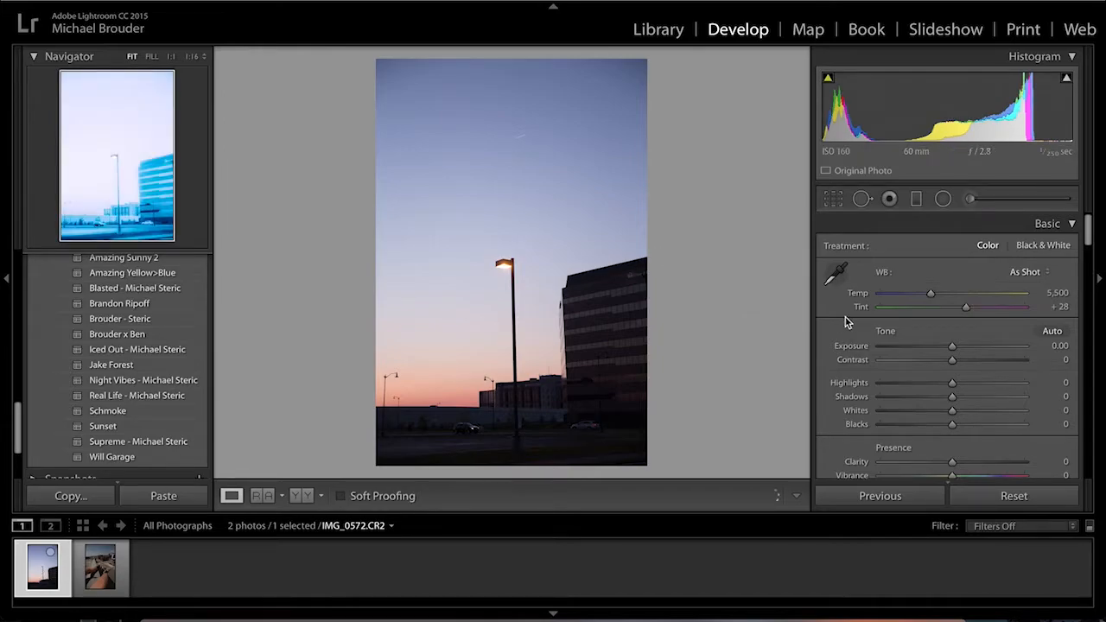
pyautogui.scroll(5, 178, 309)
pyautogui.scroll(10, 178, 308)
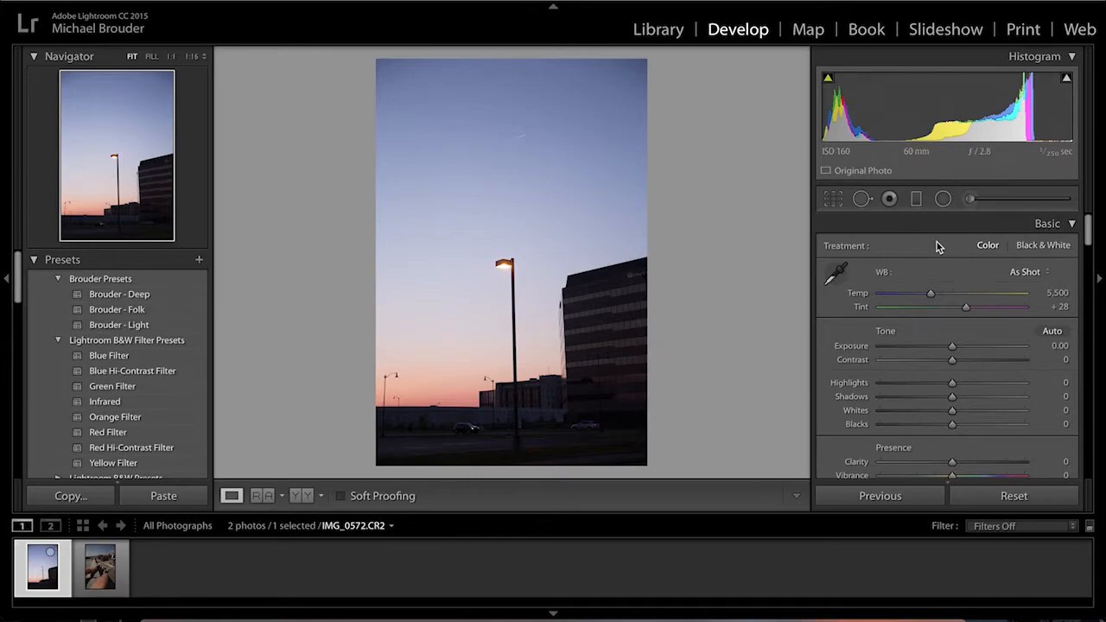
pyautogui.moveTo(953, 347); pyautogui.dragTo(924, 364)
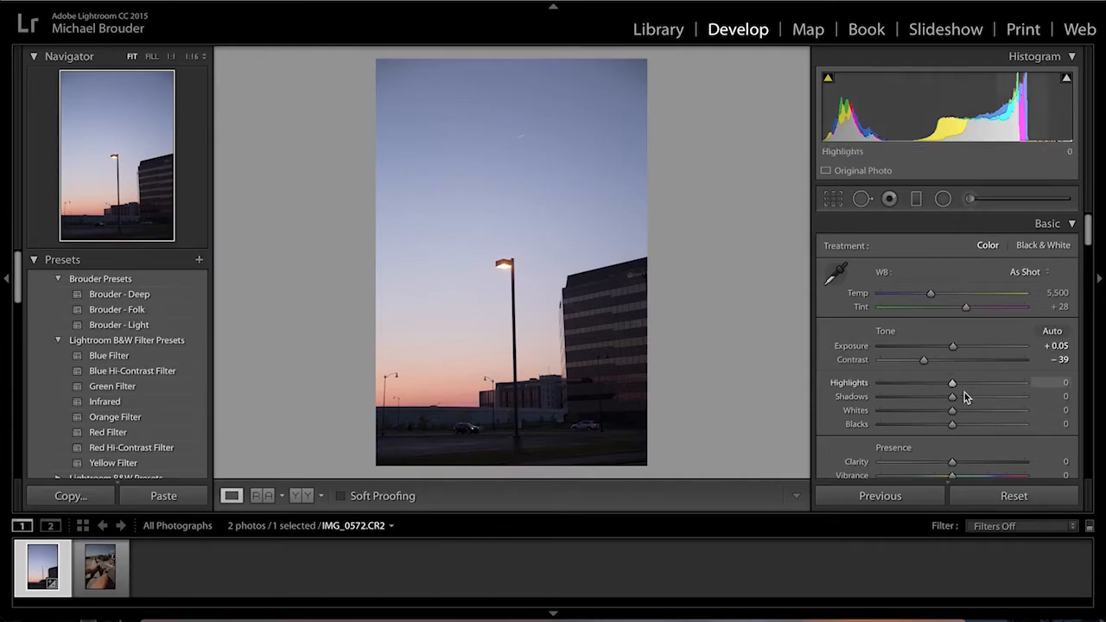
# Step: Set the streetlight photo's Highlights to +34, Shadows to +24, Whites to -27 and Blacks to -18
pyautogui.moveTo(922, 387); pyautogui.dragTo(980, 397)
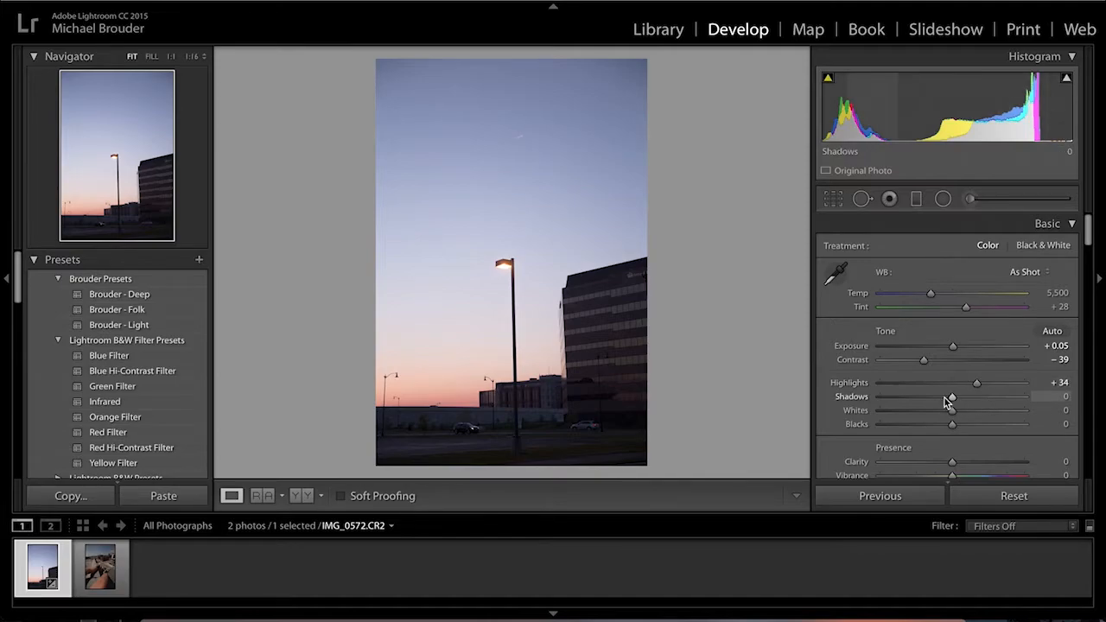
pyautogui.moveTo(948, 396); pyautogui.dragTo(968, 414)
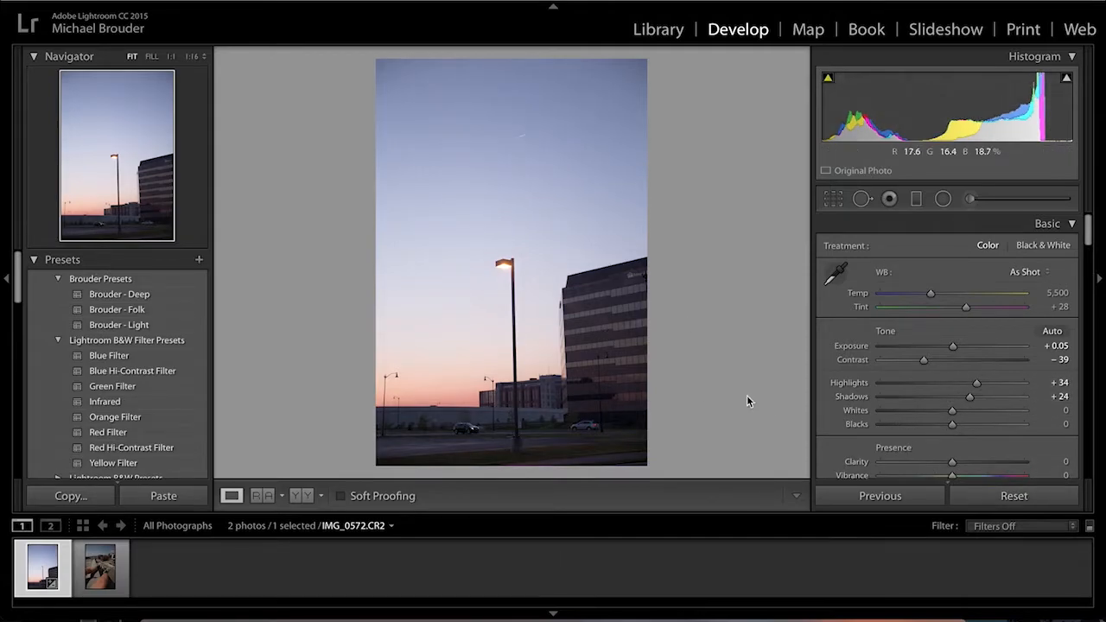
pyautogui.moveTo(956, 413)
pyautogui.mouseDown()
pyautogui.moveTo(987, 424)
pyautogui.moveTo(854, 423)
pyautogui.moveTo(946, 413)
pyautogui.moveTo(935, 414)
pyautogui.mouseUp()
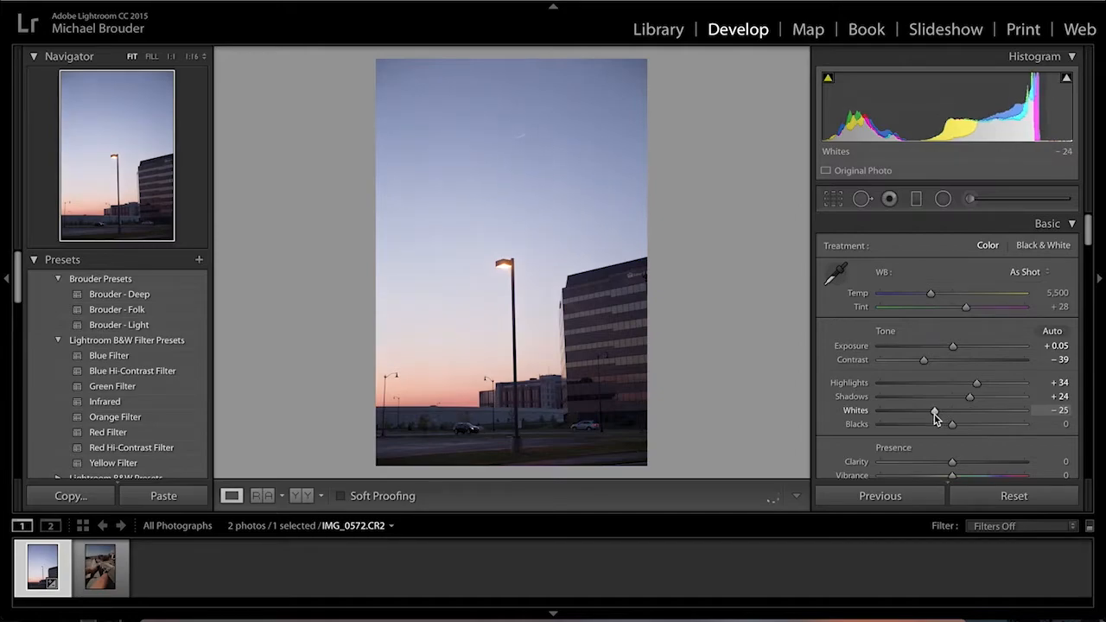
pyautogui.moveTo(952, 424)
pyautogui.mouseDown()
pyautogui.moveTo(974, 424)
pyautogui.moveTo(927, 429)
pyautogui.moveTo(958, 428)
pyautogui.moveTo(941, 429)
pyautogui.mouseUp()
# Step: Raise the streetlight photo's Vibrance to +28
pyautogui.scroll(-3, 940, 430)
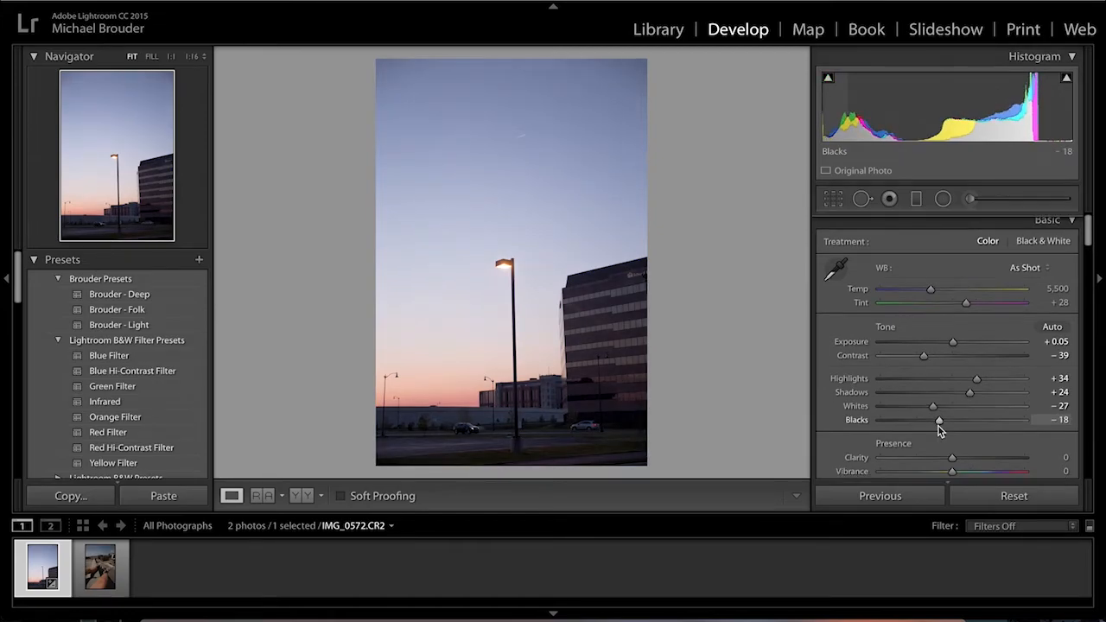
pyautogui.scroll(-1, 940, 430)
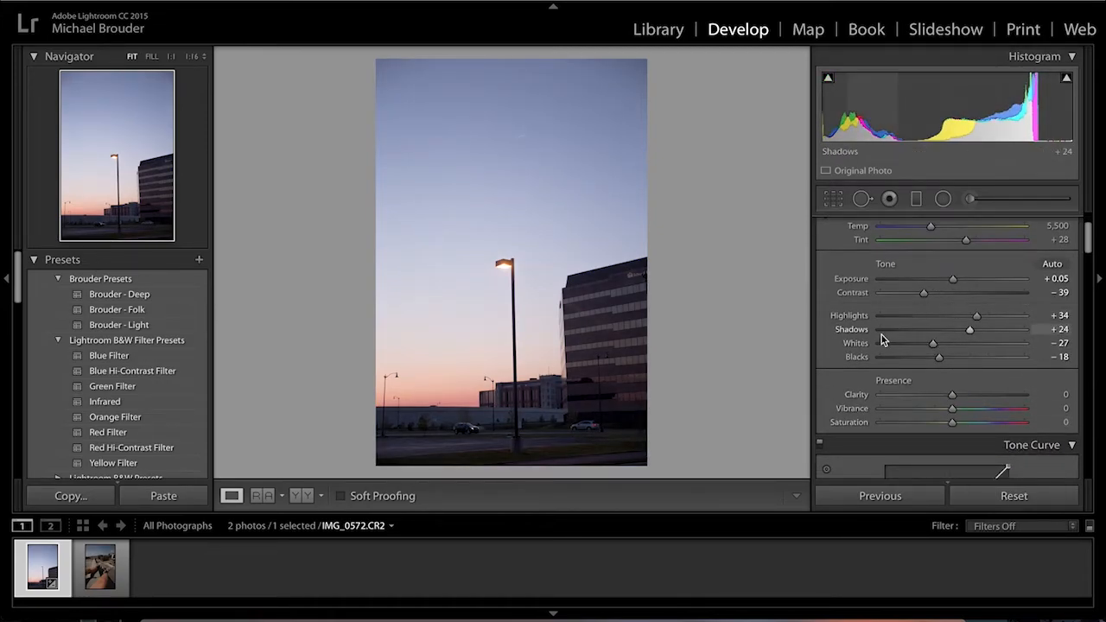
pyautogui.click(973, 410)
pyautogui.moveTo(973, 410)
pyautogui.mouseDown()
pyautogui.moveTo(992, 409)
pyautogui.moveTo(973, 408)
pyautogui.mouseUp()
# Step: Shape the RGB tone curve into a gentle S with a slightly lifted black point and two added points for the highlights and darker midtones
pyautogui.scroll(-1, 973, 409)
pyautogui.scroll(-10, 973, 409)
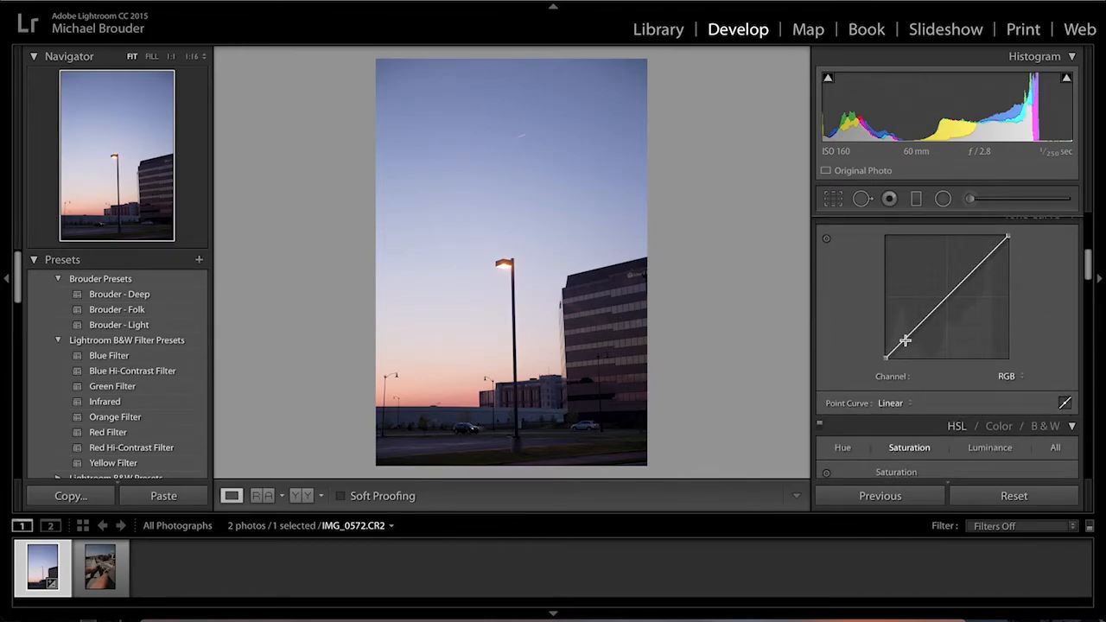
pyautogui.scroll(3, 887, 359)
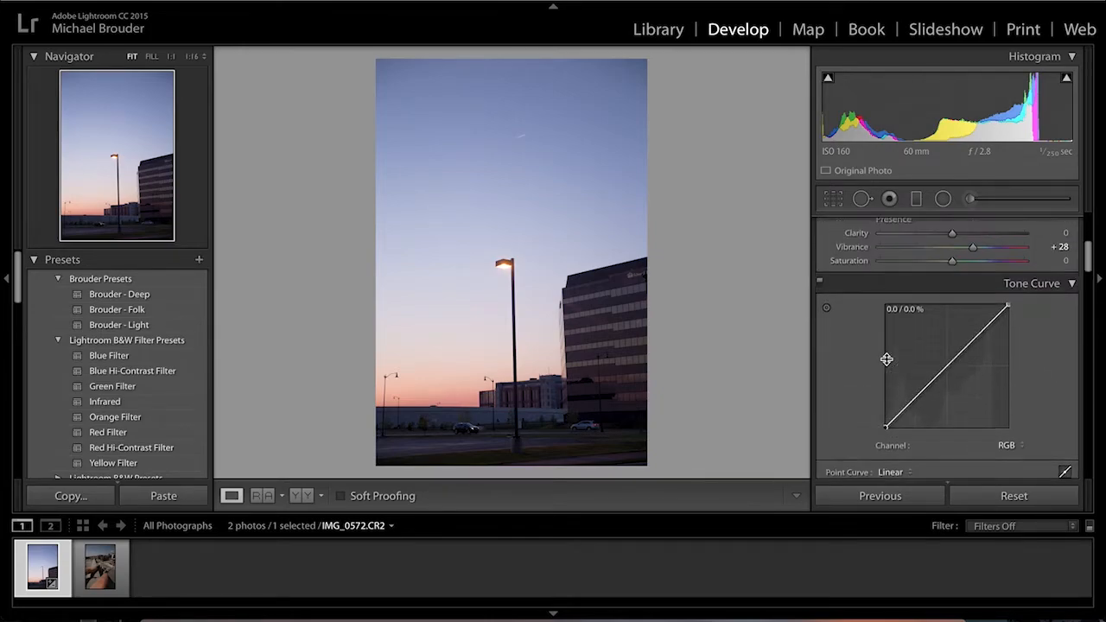
pyautogui.moveTo(888, 427); pyautogui.dragTo(882, 422)
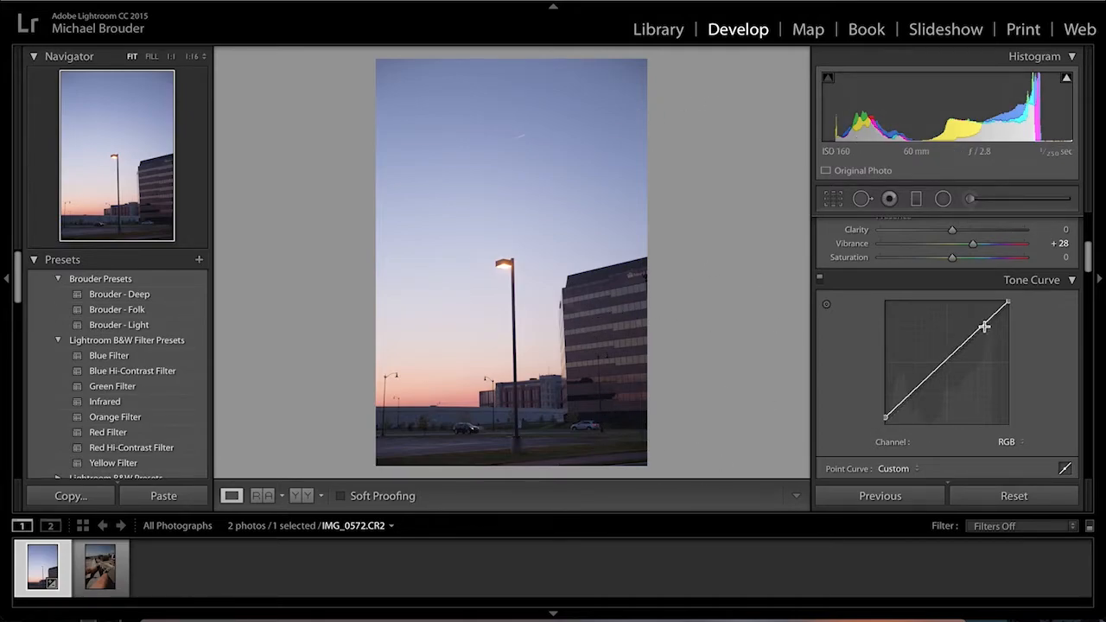
pyautogui.moveTo(980, 326); pyautogui.dragTo(972, 330)
pyautogui.moveTo(932, 374); pyautogui.dragTo(935, 379)
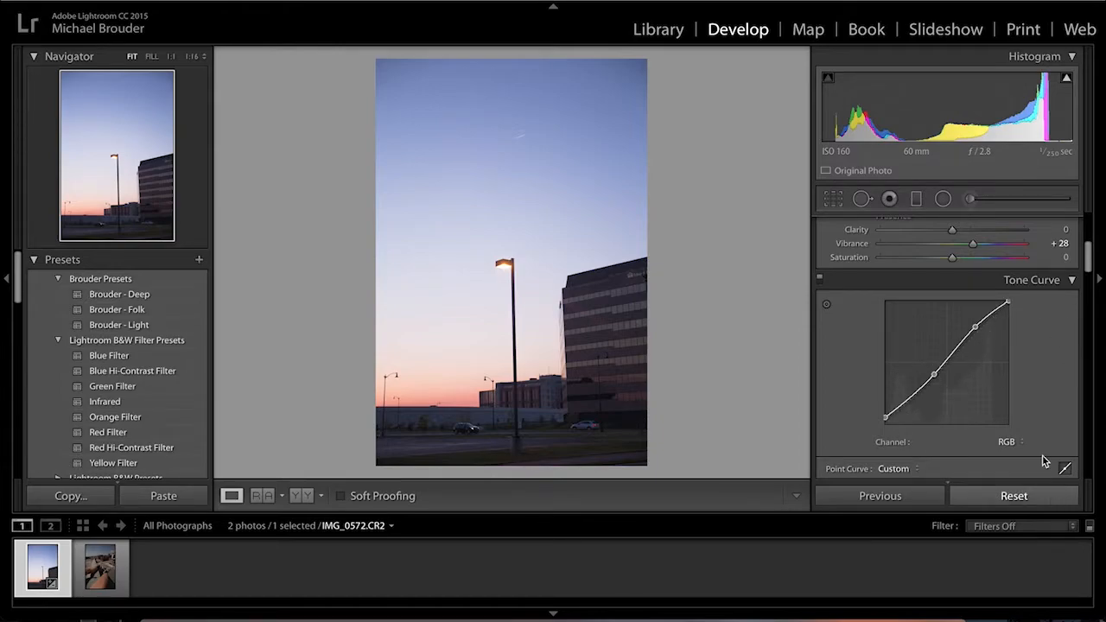
# Step: Shift hues with the targeted adjustment tool on the sky and horizon: Blue -30, Purple -10, Red +39, Orange +32
pyautogui.scroll(-4, 1026, 400)
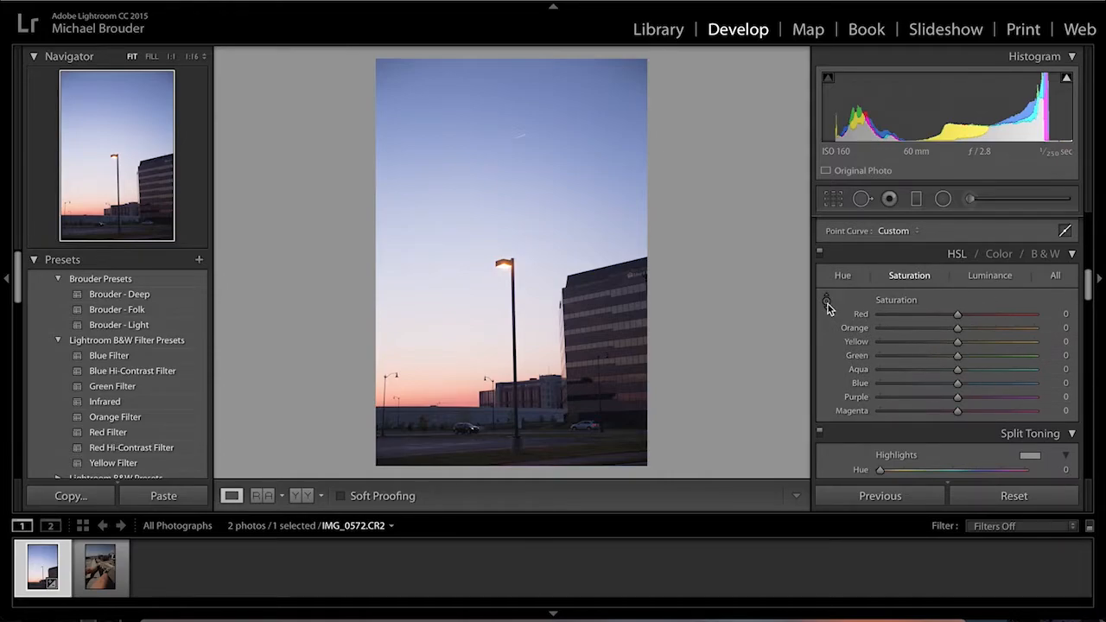
pyautogui.click(840, 280)
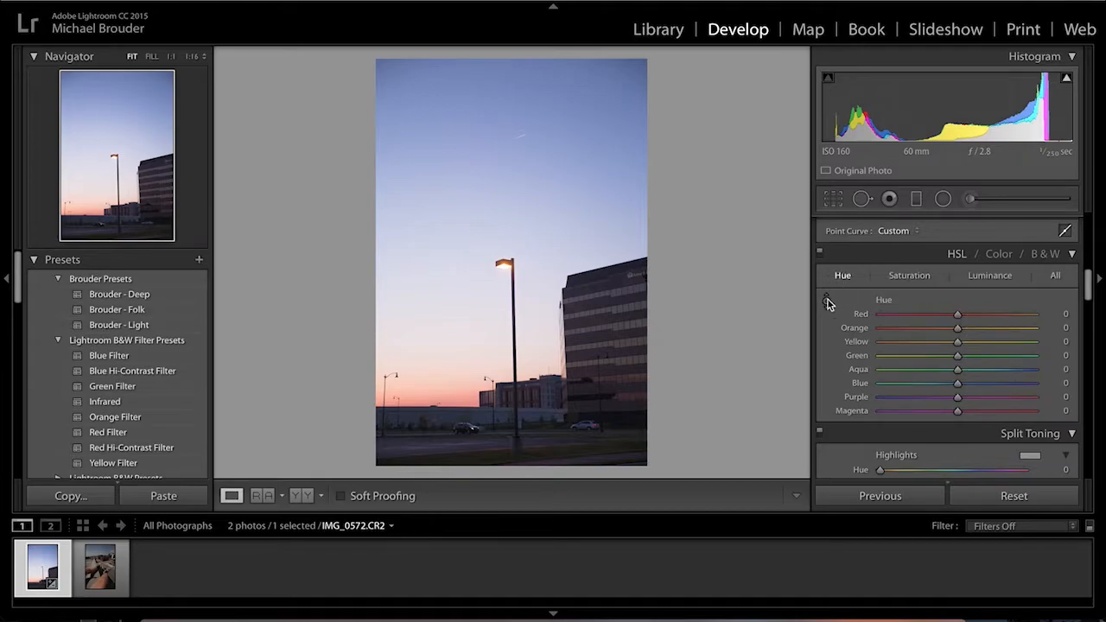
pyautogui.click(827, 300)
pyautogui.moveTo(500, 96); pyautogui.dragTo(500, 121)
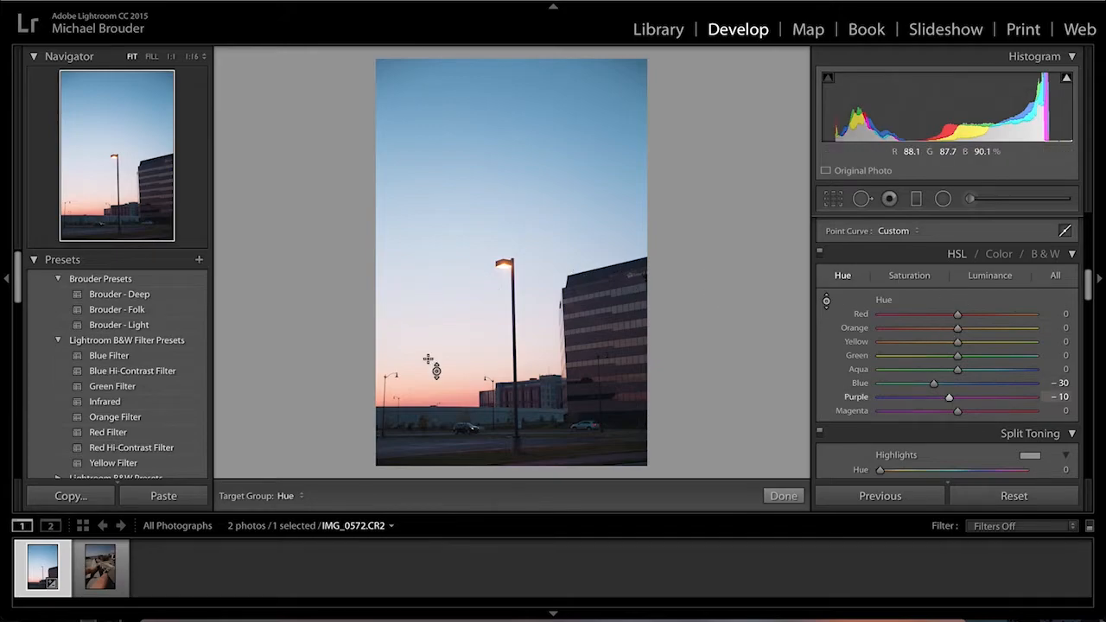
pyautogui.moveTo(458, 402); pyautogui.dragTo(458, 368)
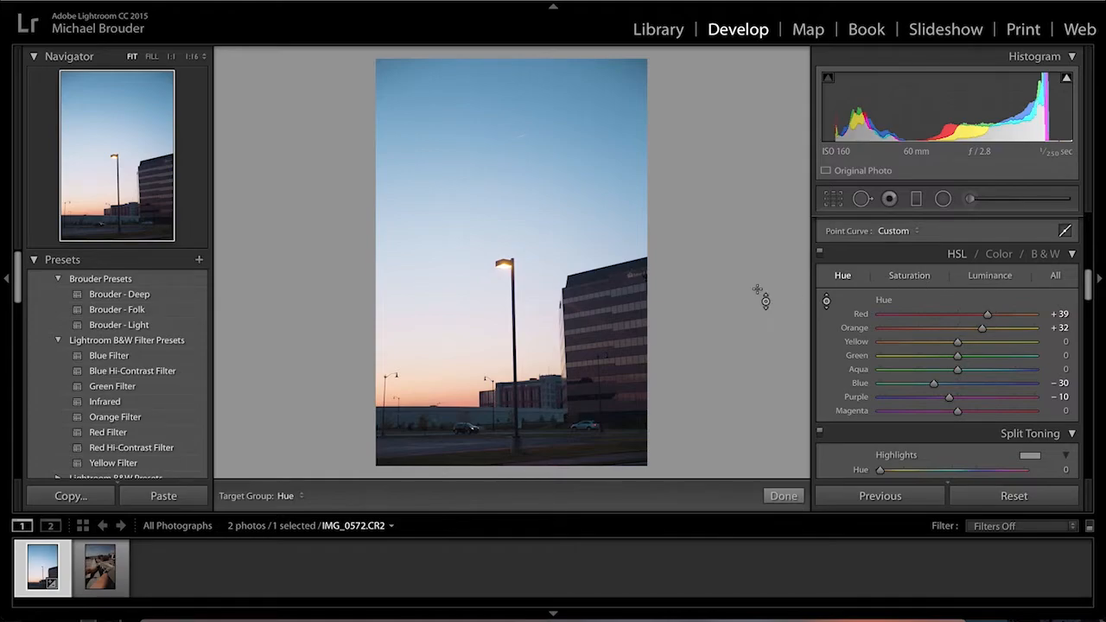
# Step: Darken the sky and horizon with targeted luminance adjustment: Blue -45, Purple -27, Red -8, Orange -14, and finish the tool
pyautogui.click(911, 275)
pyautogui.click(985, 275)
pyautogui.moveTo(568, 194); pyautogui.dragTo(569, 235)
pyautogui.moveTo(452, 338)
pyautogui.mouseDown()
pyautogui.moveTo(452, 424)
pyautogui.moveTo(452, 339)
pyautogui.moveTo(452, 351)
pyautogui.mouseUp()
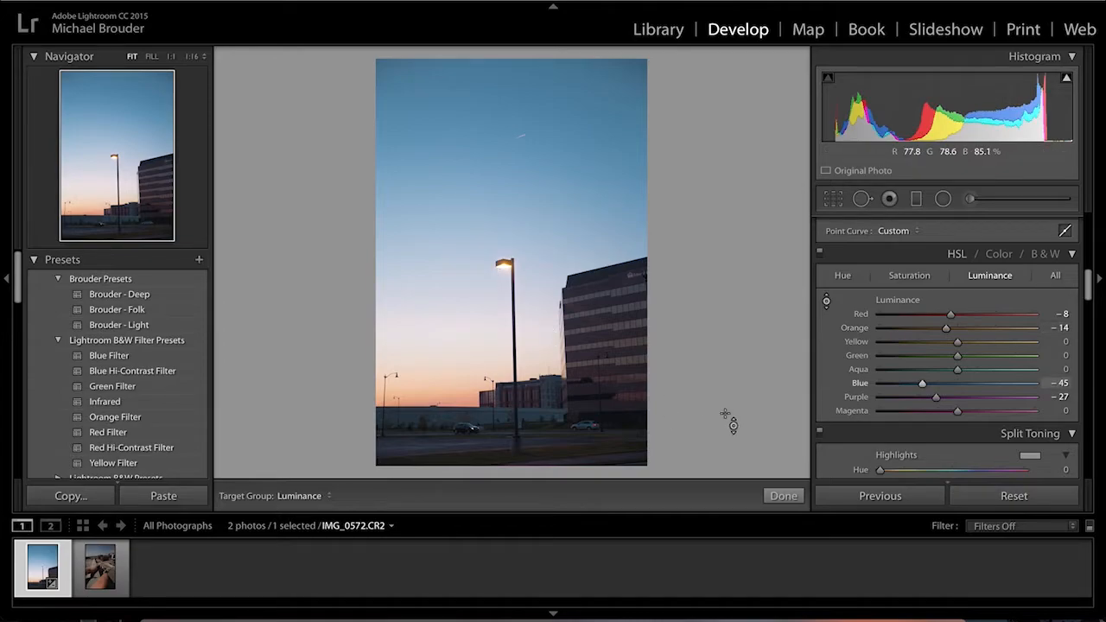
pyautogui.click(783, 496)
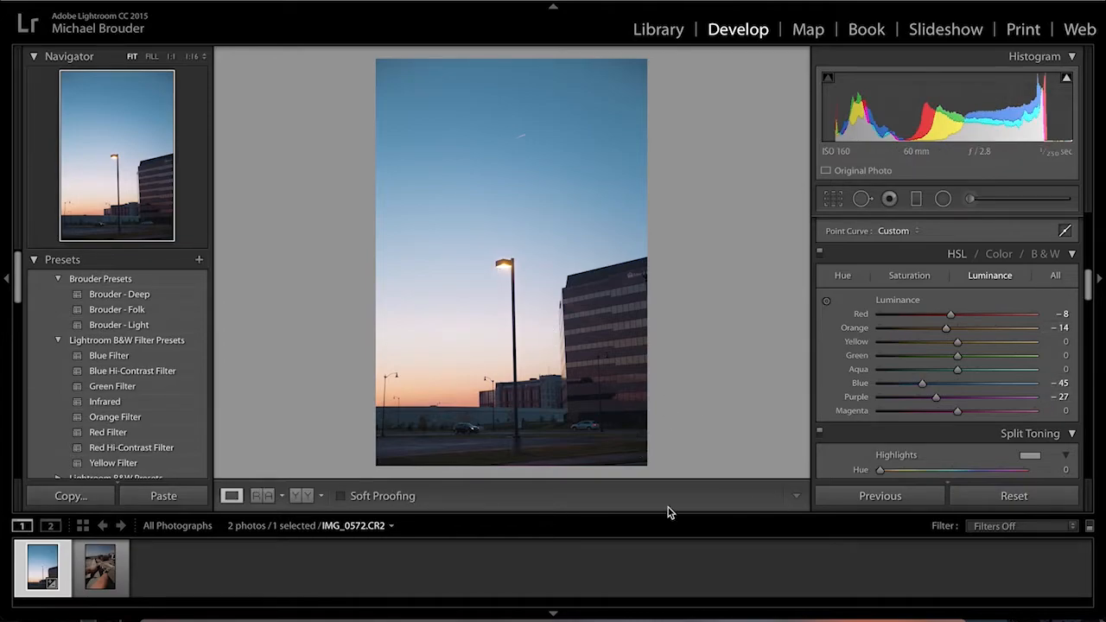
# Step: Compare the streetlight photo before and after the edits side by side, and return to the single-photo view
pyautogui.click(304, 496)
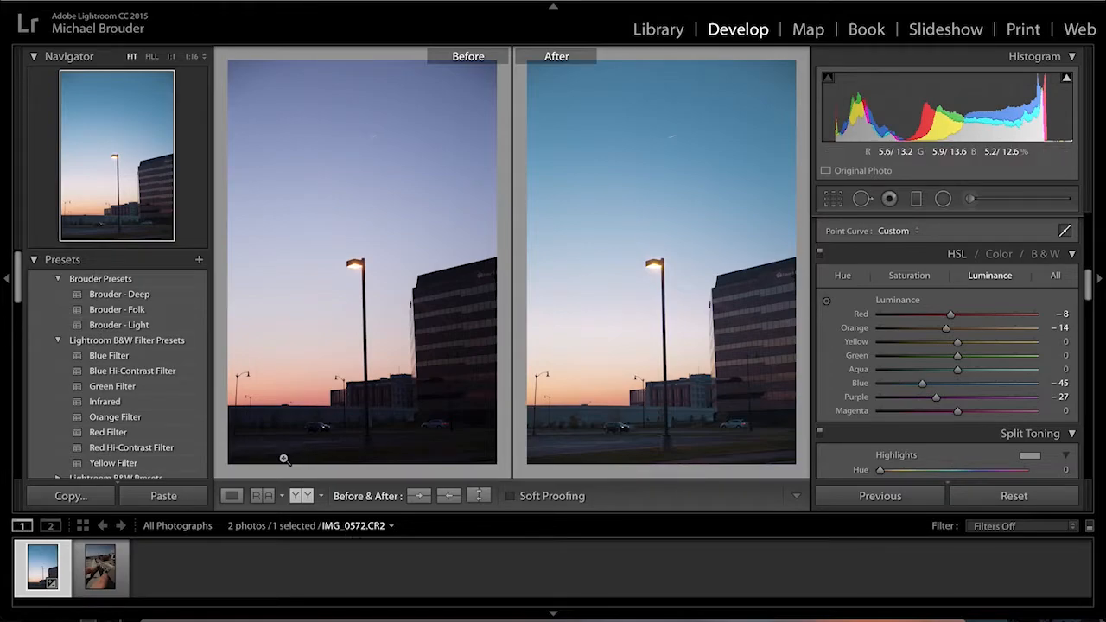
pyautogui.click(231, 496)
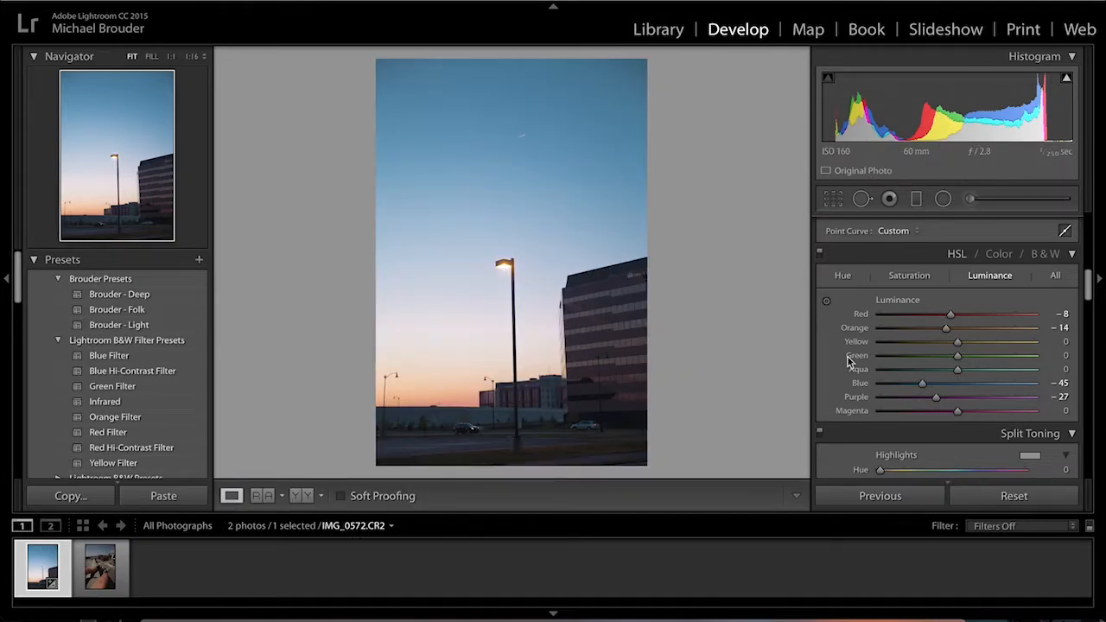
# Step: Try a Sharpening Amount of 0 and restore it to 25
pyautogui.scroll(-3, 856, 364)
pyautogui.scroll(2, 877, 370)
pyautogui.scroll(-1, 882, 372)
pyautogui.scroll(1, 882, 371)
pyautogui.scroll(-3, 950, 380)
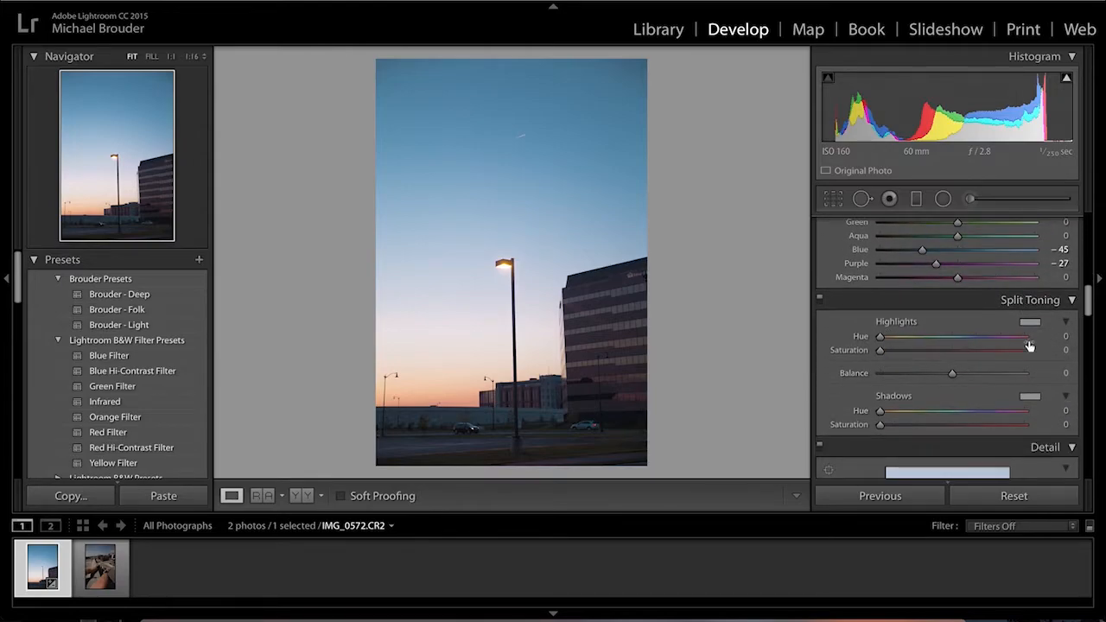
pyautogui.scroll(-2, 994, 416)
pyautogui.scroll(-5, 969, 331)
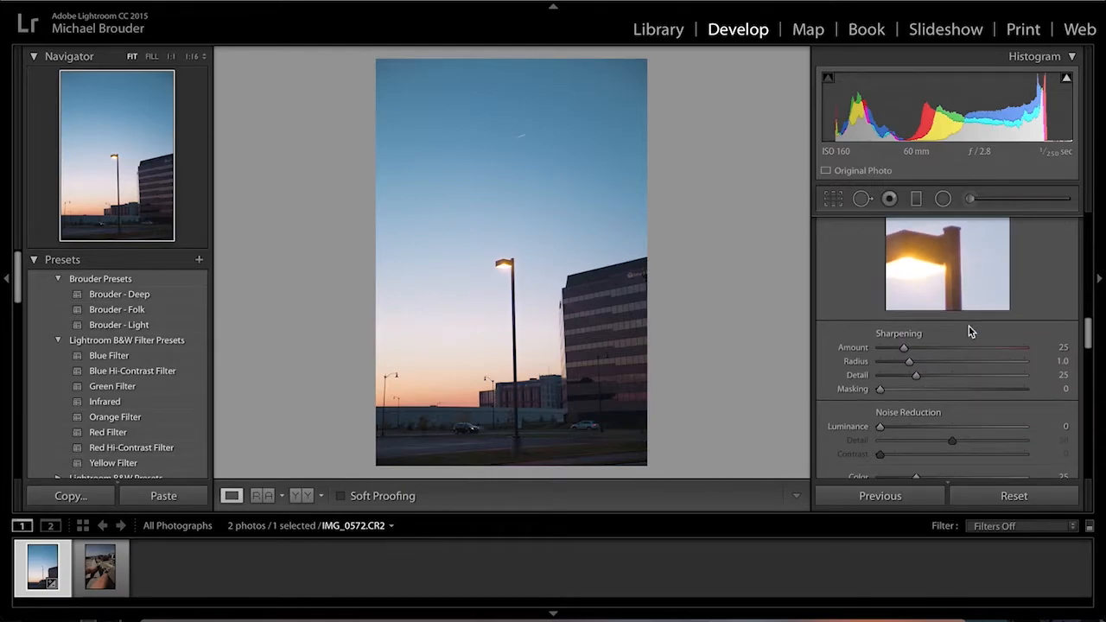
pyautogui.scroll(2, 969, 331)
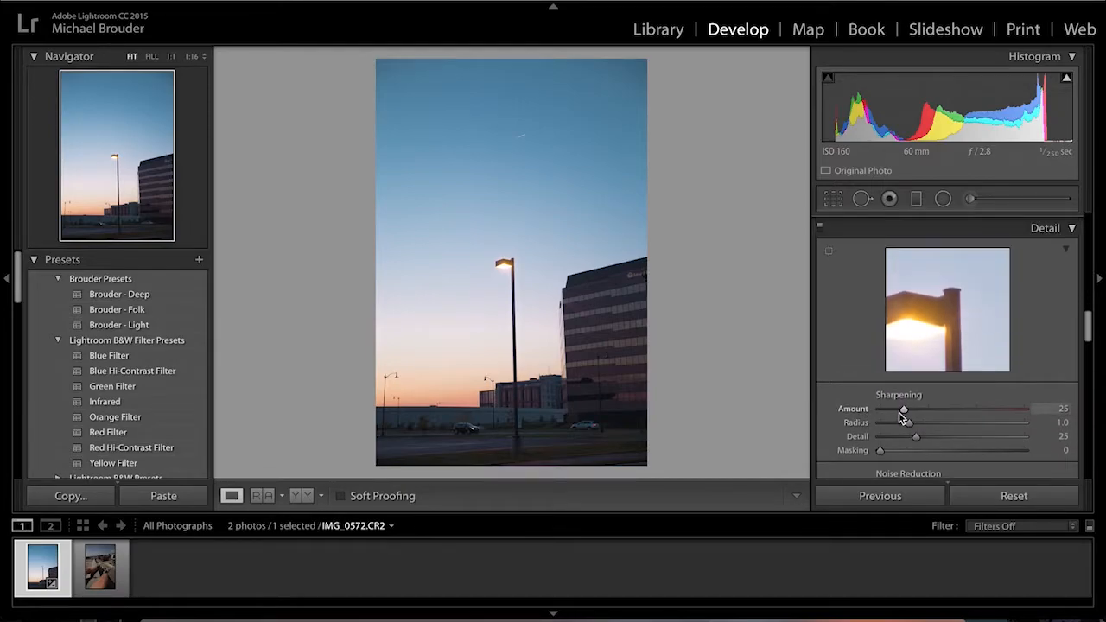
pyautogui.moveTo(904, 409); pyautogui.dragTo(880, 410)
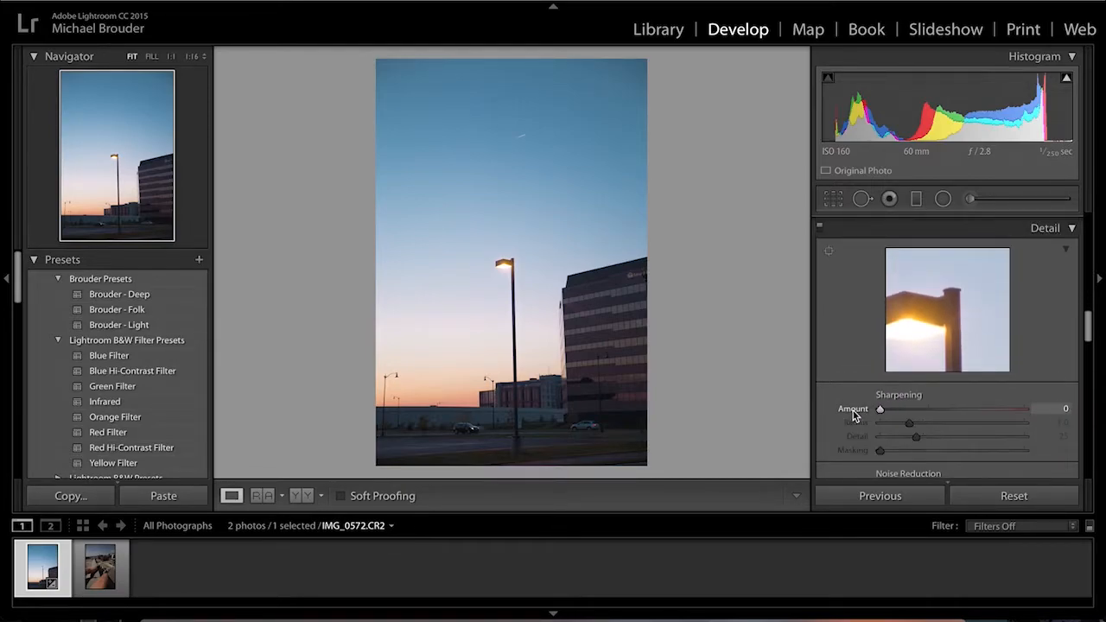
pyautogui.click(904, 409)
# Step: Set the Luminance noise reduction to 20, keeping the other noise reduction values
pyautogui.scroll(-3, 904, 416)
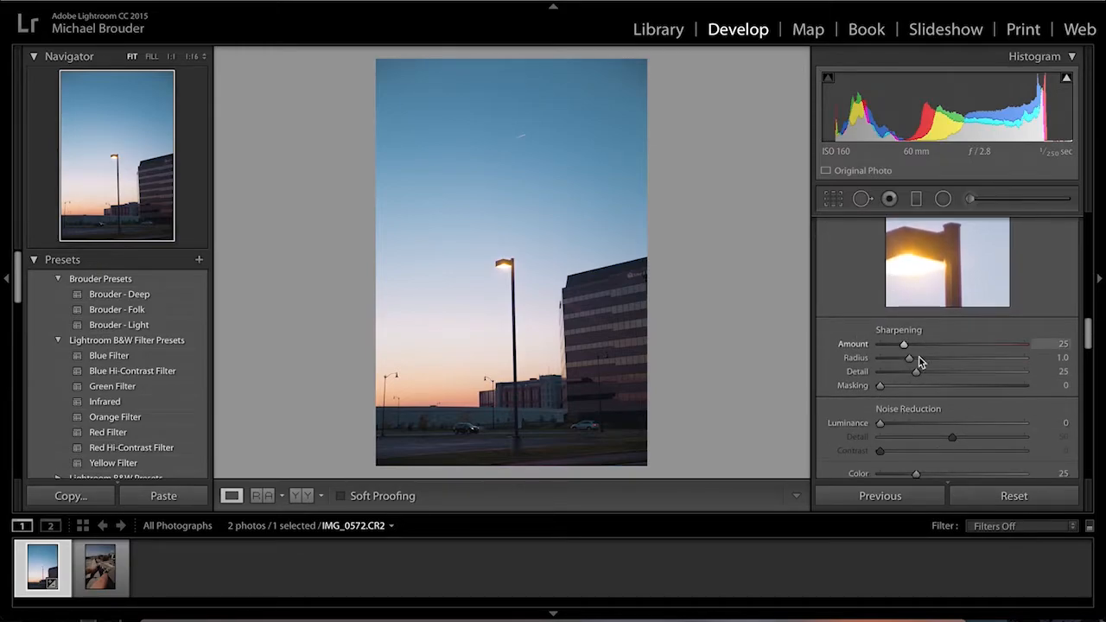
pyautogui.scroll(-2, 979, 425)
pyautogui.scroll(-1, 981, 425)
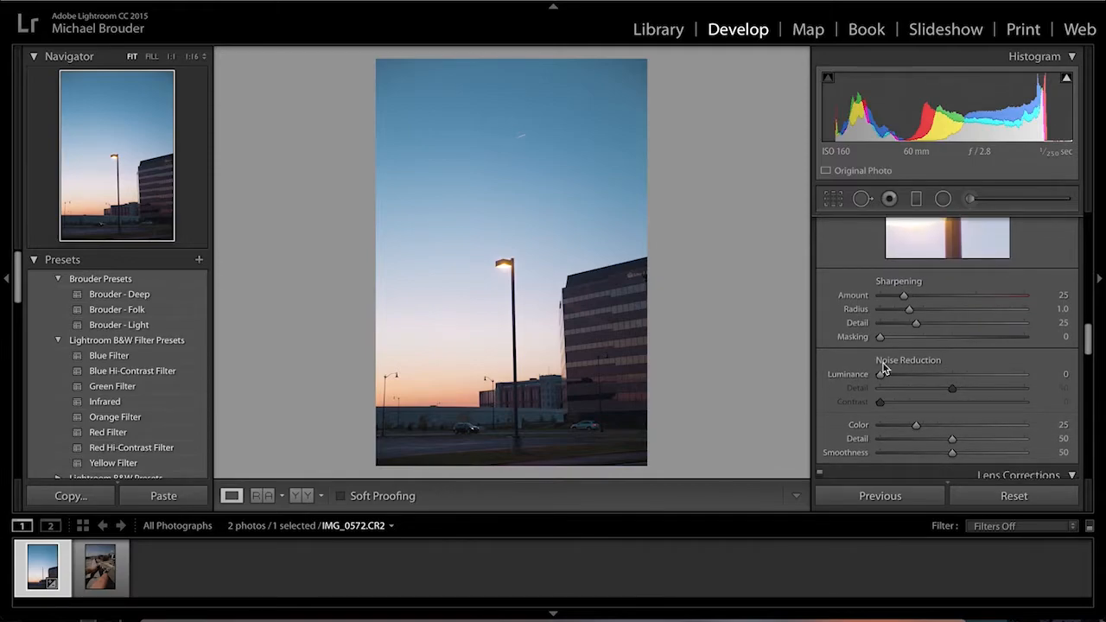
pyautogui.click(909, 375)
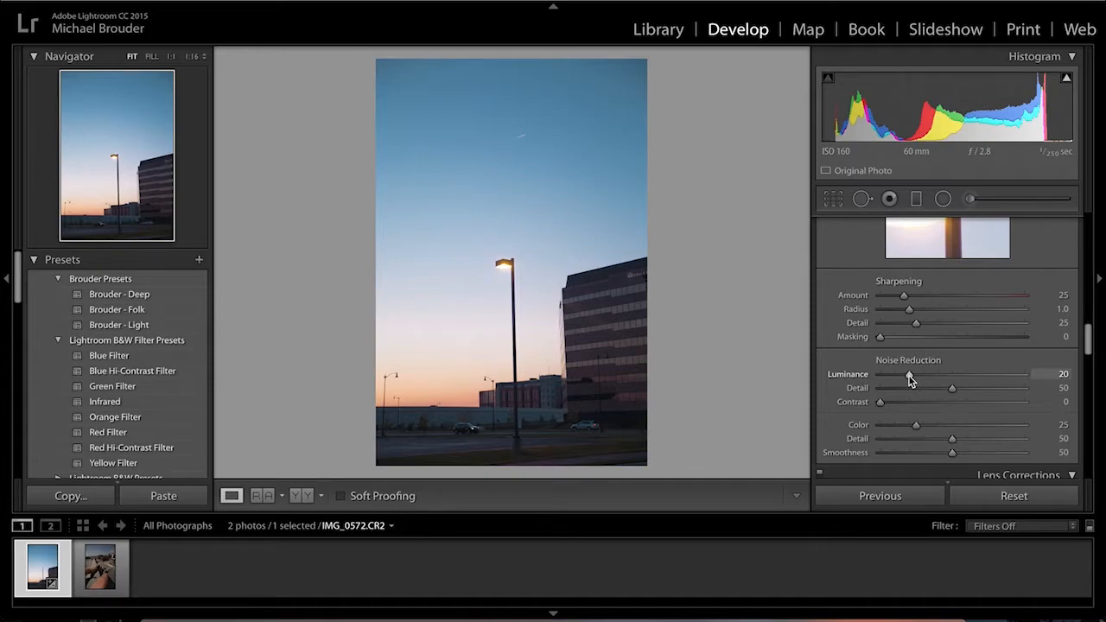
pyautogui.scroll(-8, 1007, 359)
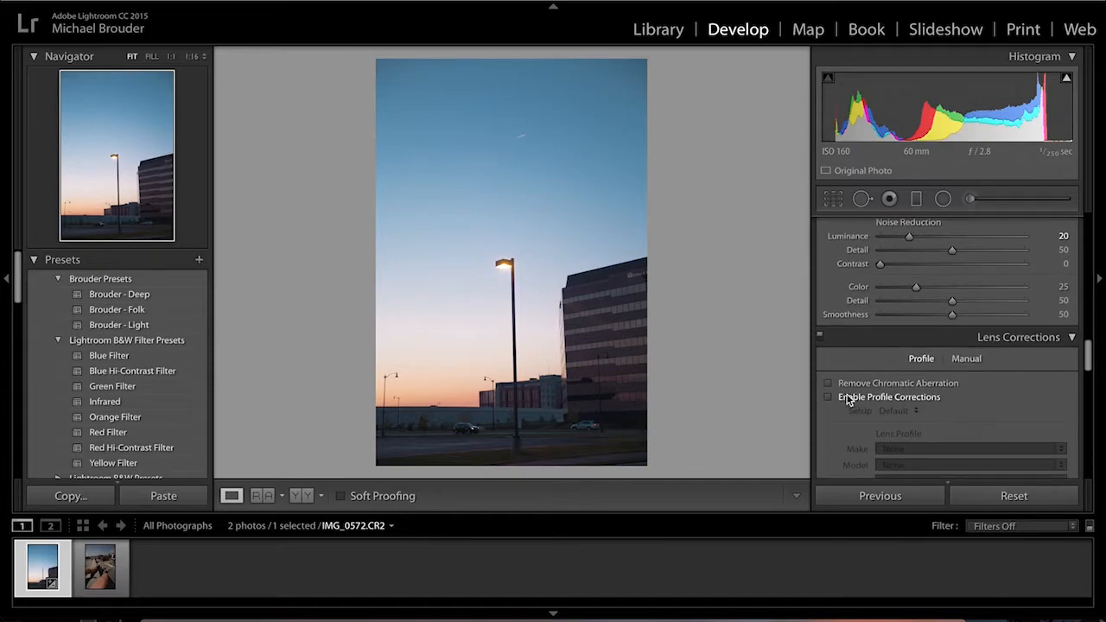
# Step: Turn on chromatic aberration removal and lens profile corrections, with the profile's Distortion and Vignetting amounts set to 0
pyautogui.scroll(-6, 919, 289)
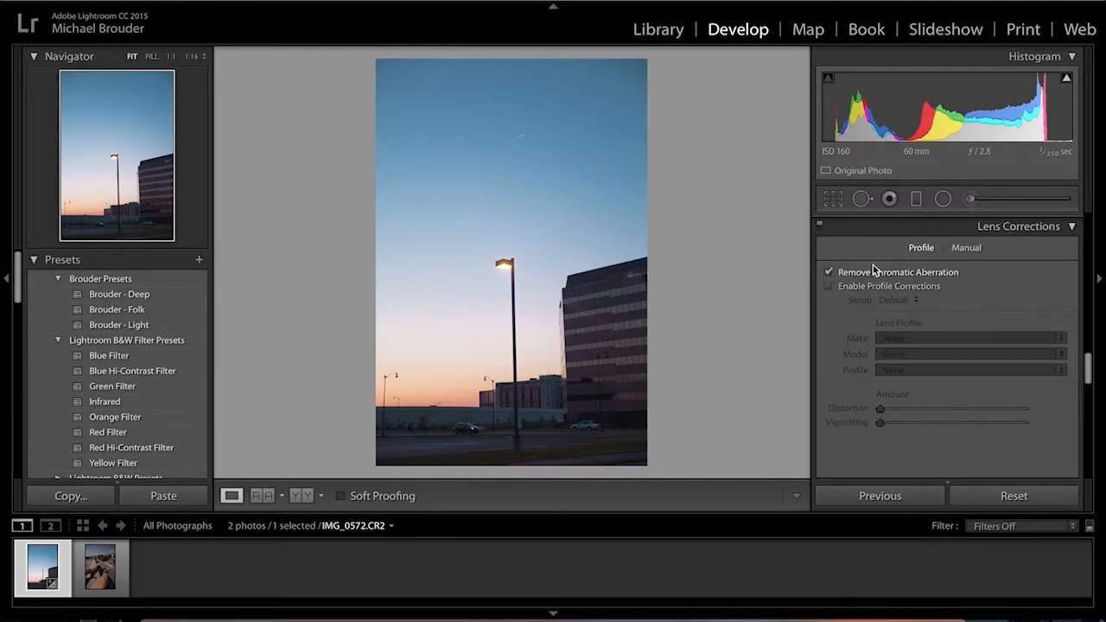
pyautogui.click(828, 288)
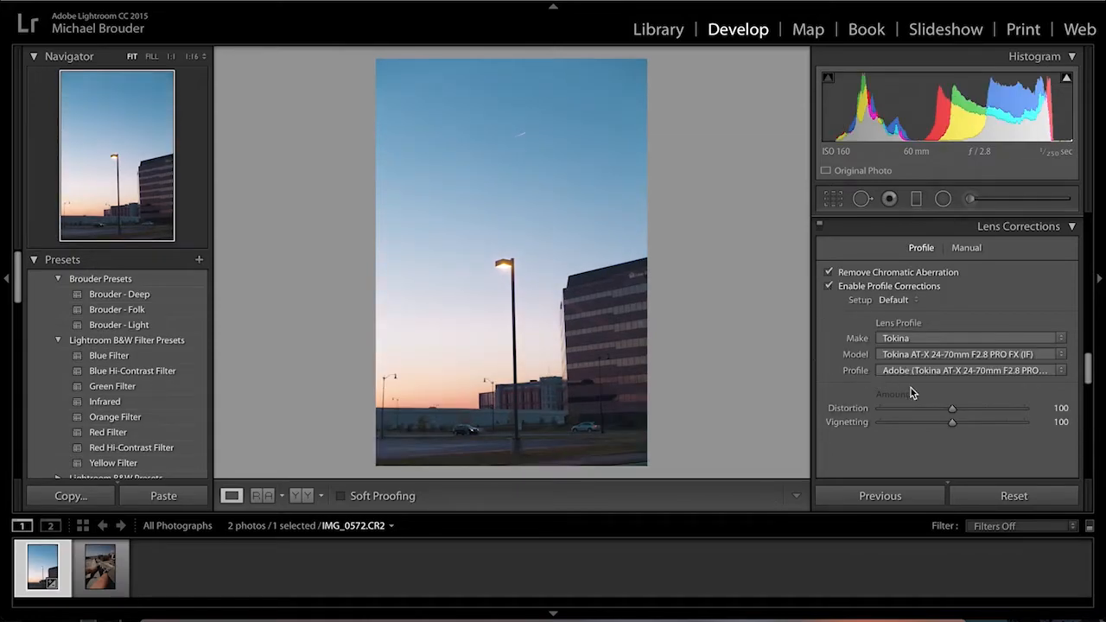
pyautogui.moveTo(926, 413); pyautogui.dragTo(519, 481)
pyautogui.moveTo(956, 425); pyautogui.dragTo(526, 451)
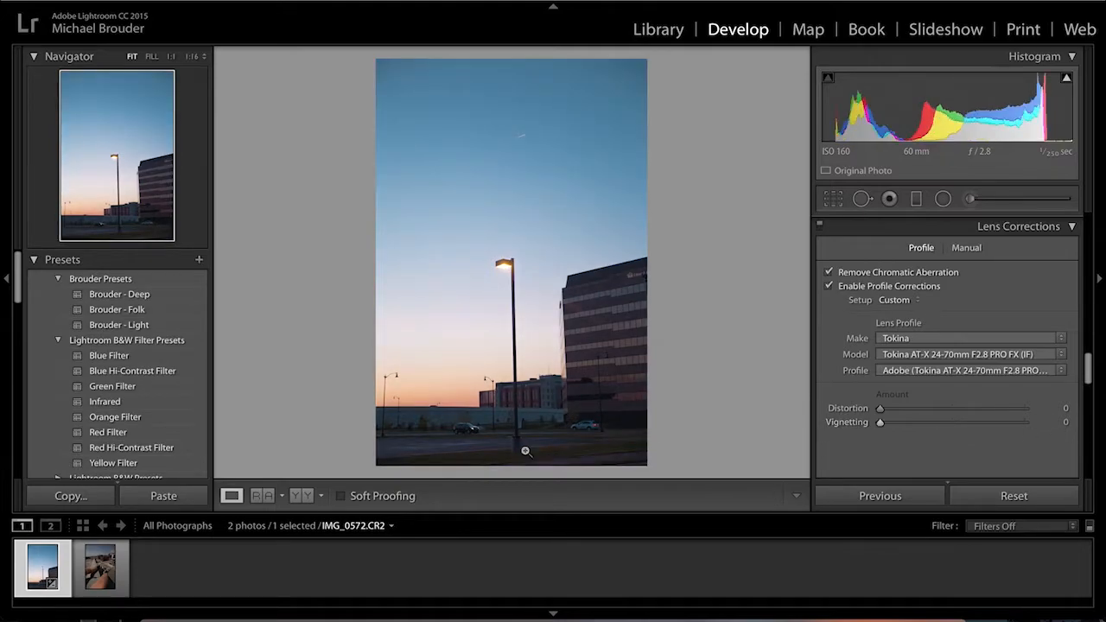
# Step: Try a Dehaze amount of +100 and settle on +13
pyautogui.scroll(-5, 955, 385)
pyautogui.scroll(-8, 955, 385)
pyautogui.scroll(-1, 955, 385)
pyautogui.moveTo(953, 368); pyautogui.dragTo(1062, 388)
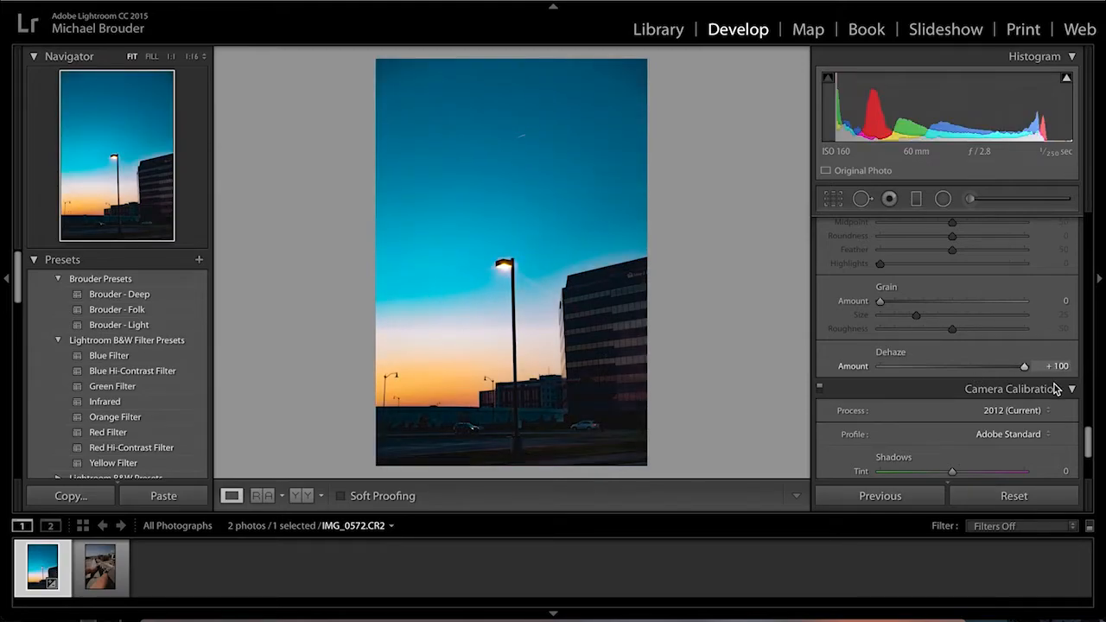
pyautogui.moveTo(1065, 394); pyautogui.dragTo(963, 397)
pyautogui.scroll(-5, 962, 395)
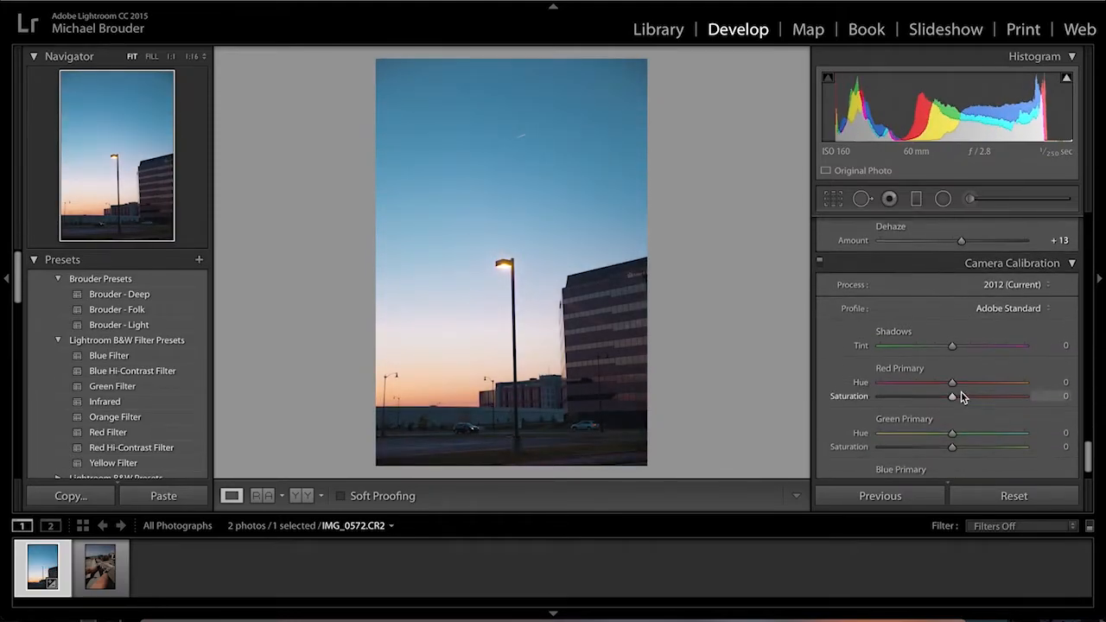
pyautogui.scroll(3, 962, 396)
pyautogui.scroll(-3, 961, 396)
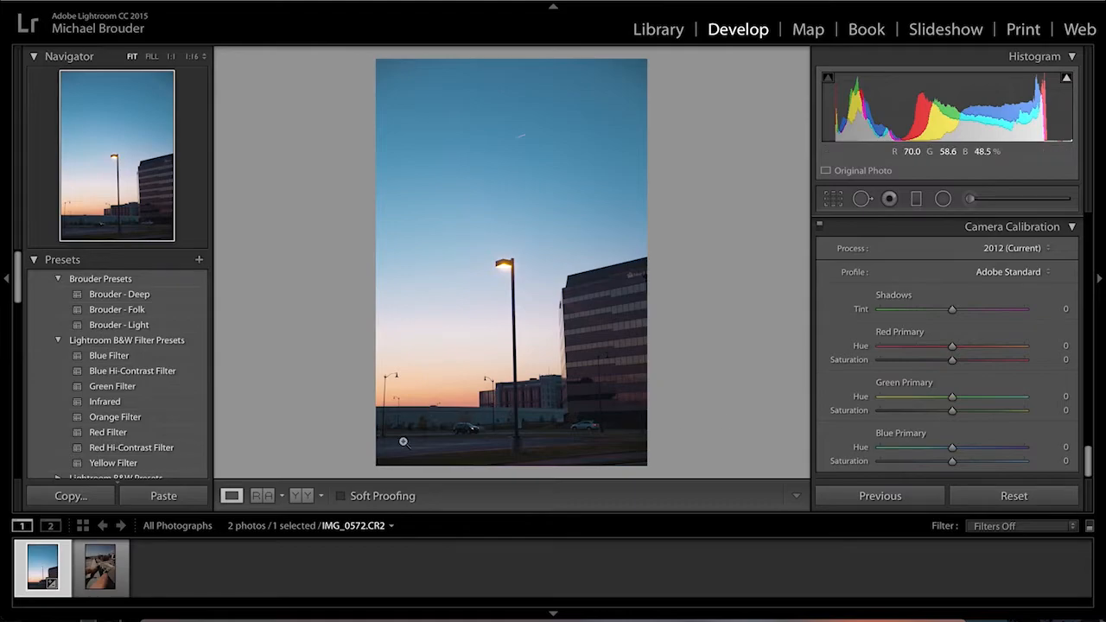
# Step: Add a size 76 Heal spot on the wall's top edge beside the distant car on the horizon, and finish the tool
pyautogui.press('z')
pyautogui.moveTo(472, 447); pyautogui.dragTo(492, 44)
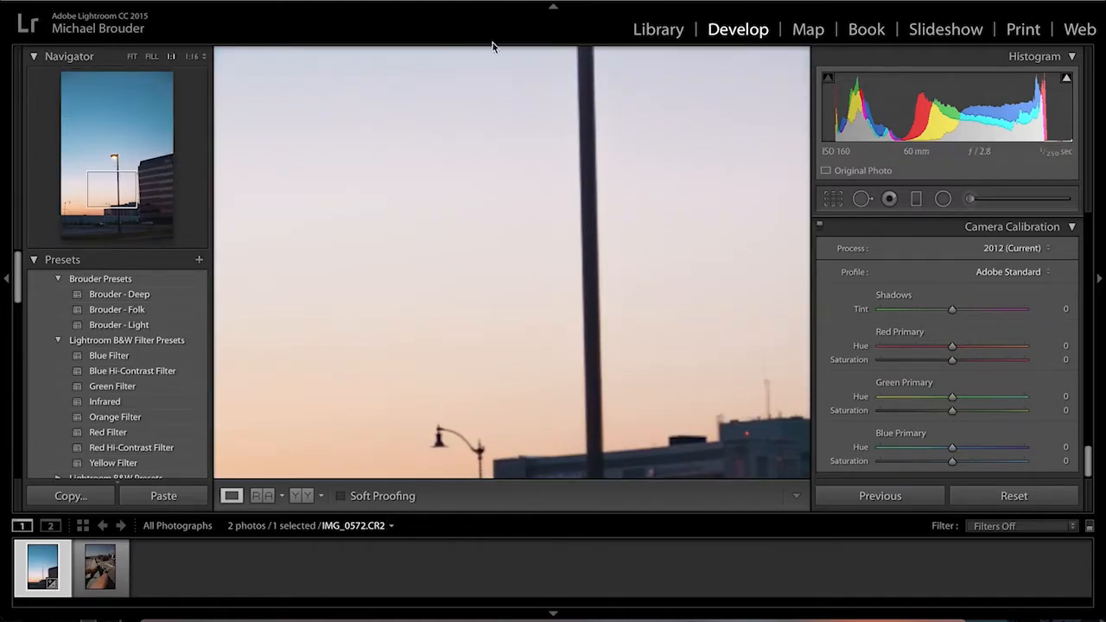
pyautogui.moveTo(479, 357); pyautogui.dragTo(474, 42)
pyautogui.moveTo(668, 383); pyautogui.dragTo(223, 395)
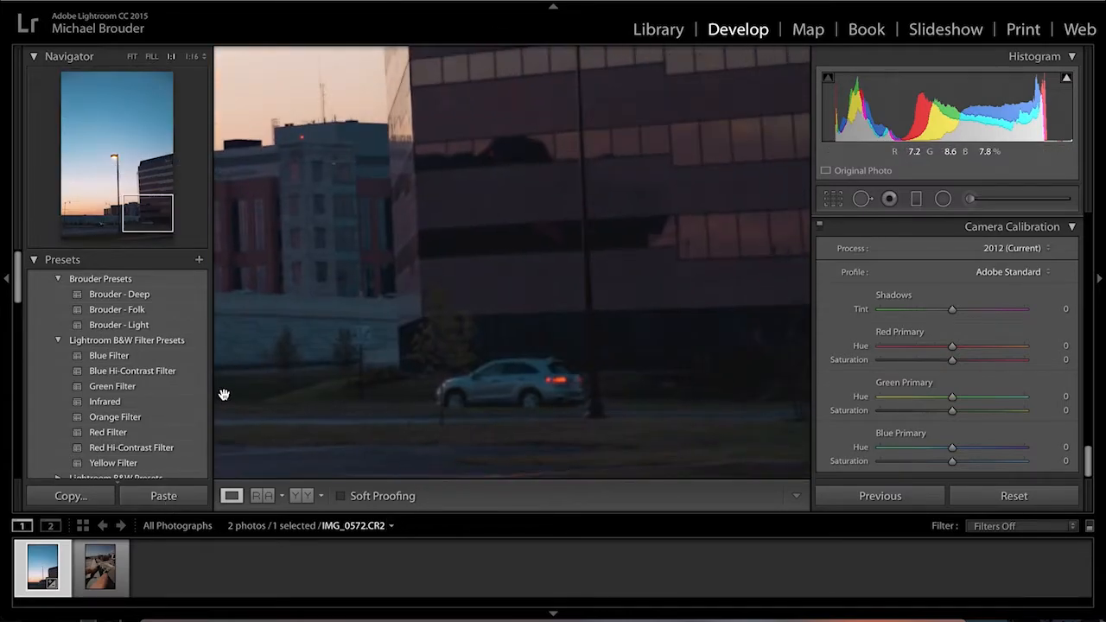
pyautogui.moveTo(340, 388); pyautogui.dragTo(800, 355)
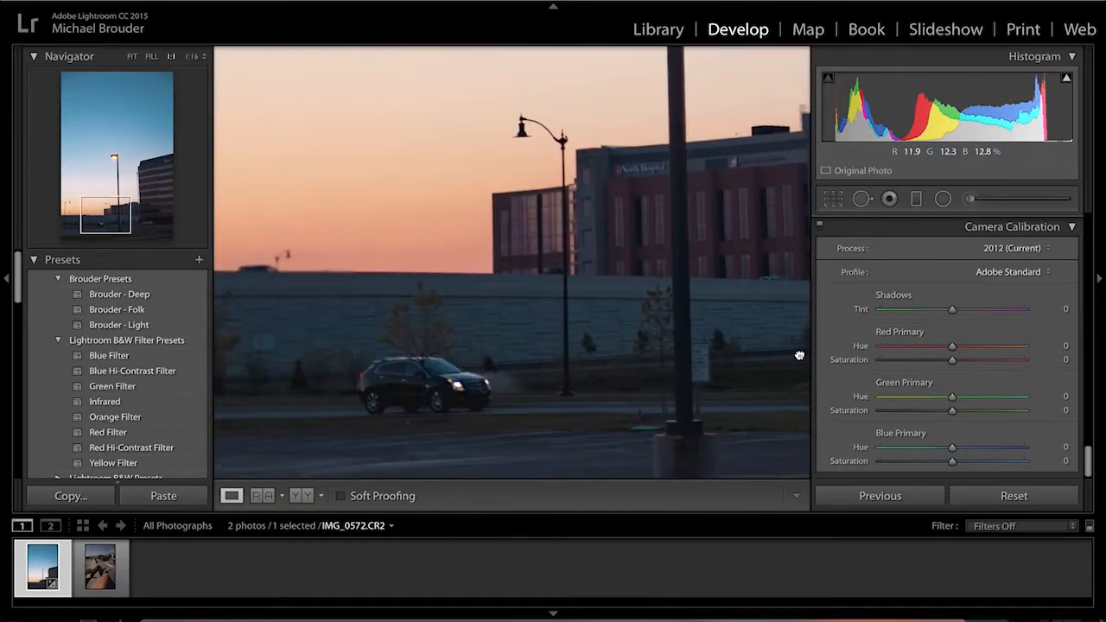
pyautogui.click(861, 199)
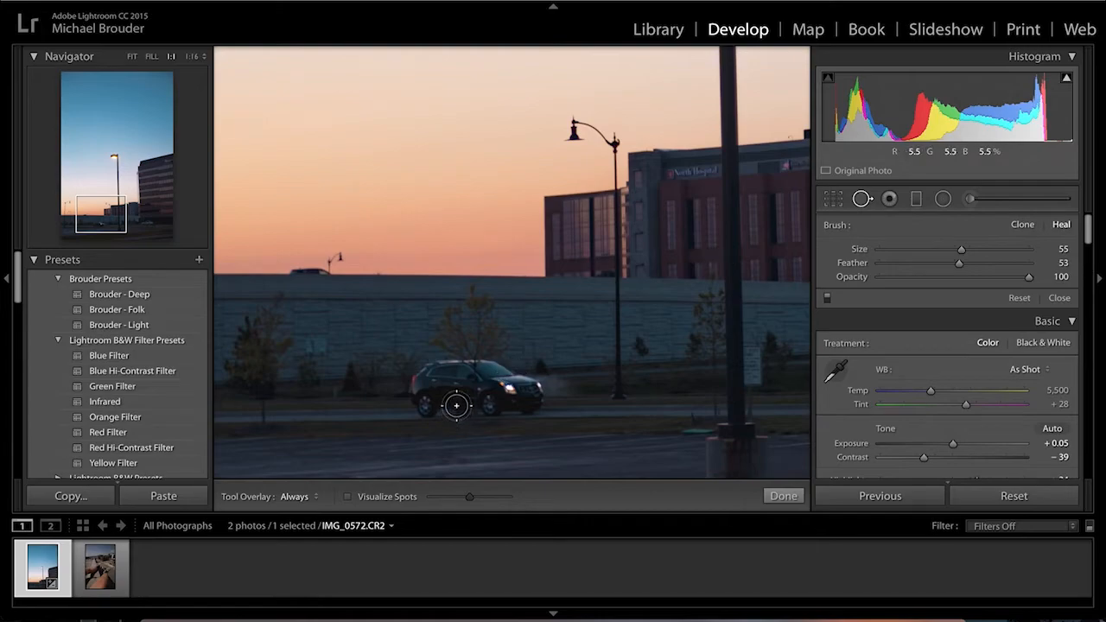
pyautogui.scroll(5, 454, 395)
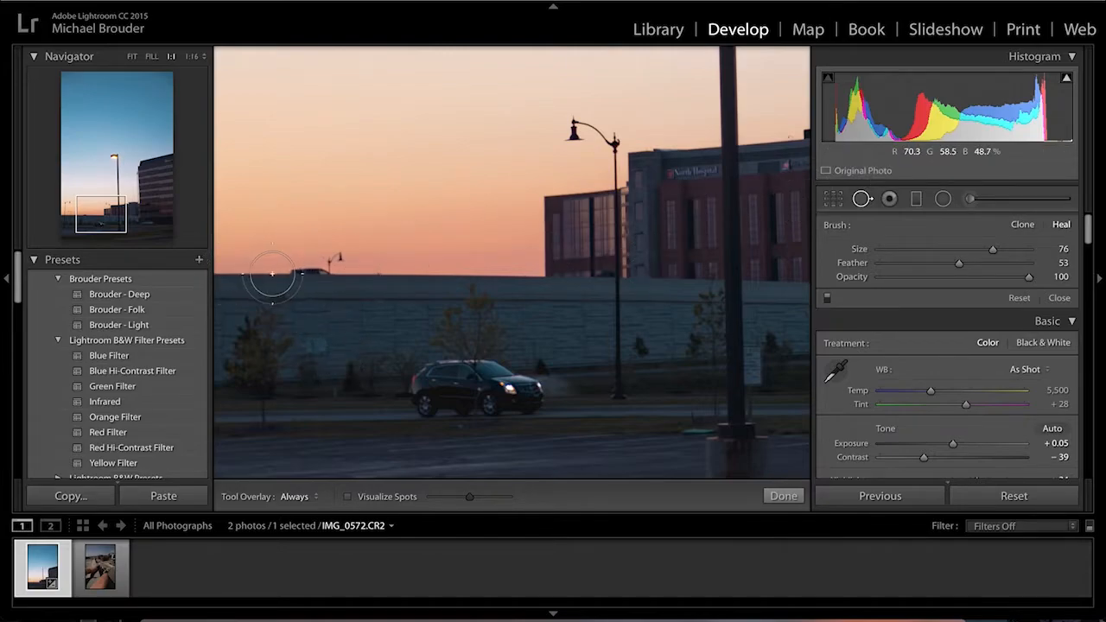
pyautogui.press('alt')
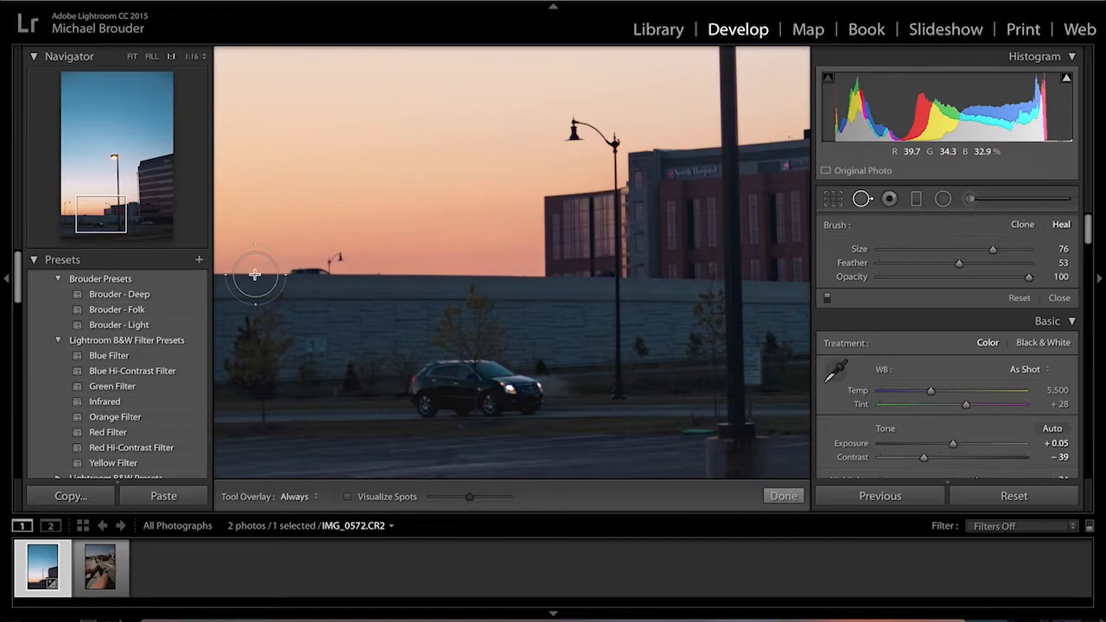
pyautogui.click(255, 275)
pyautogui.moveTo(367, 234); pyautogui.dragTo(397, 285)
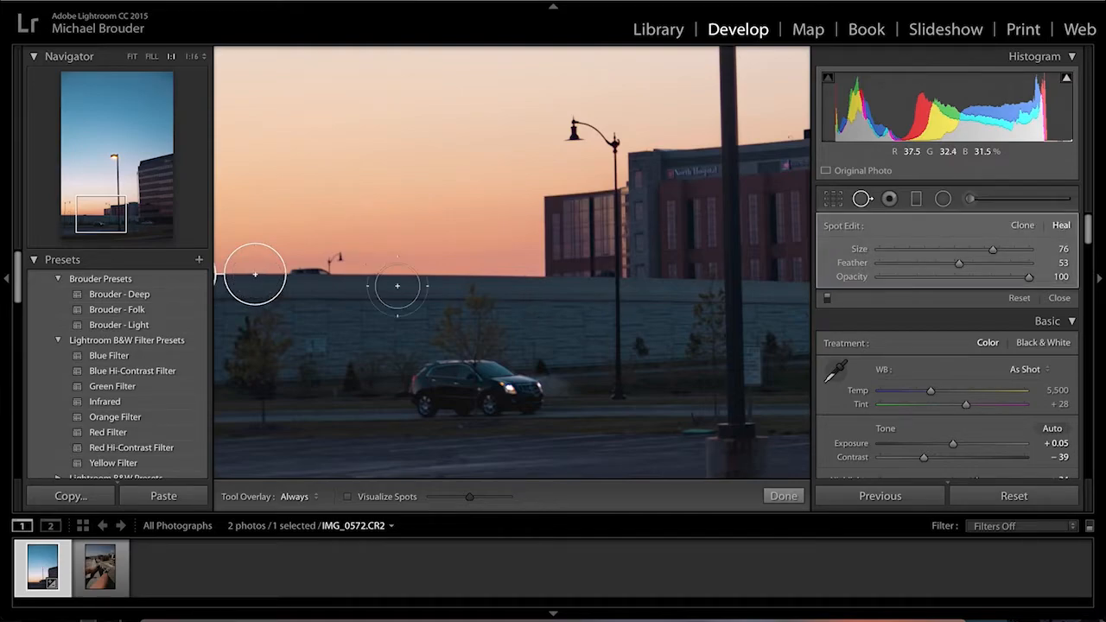
pyautogui.click(784, 496)
# Step: Move the healing spot over the distant car on top of the wall, finish the tool and check the whole photo
pyautogui.moveTo(556, 263); pyautogui.dragTo(786, 279)
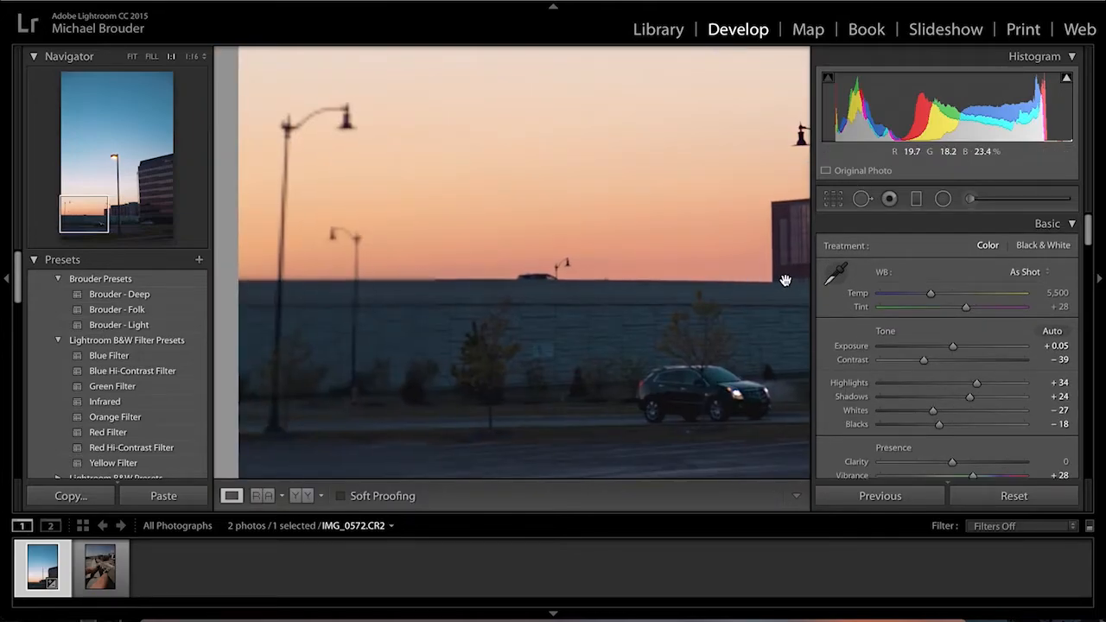
pyautogui.click(862, 198)
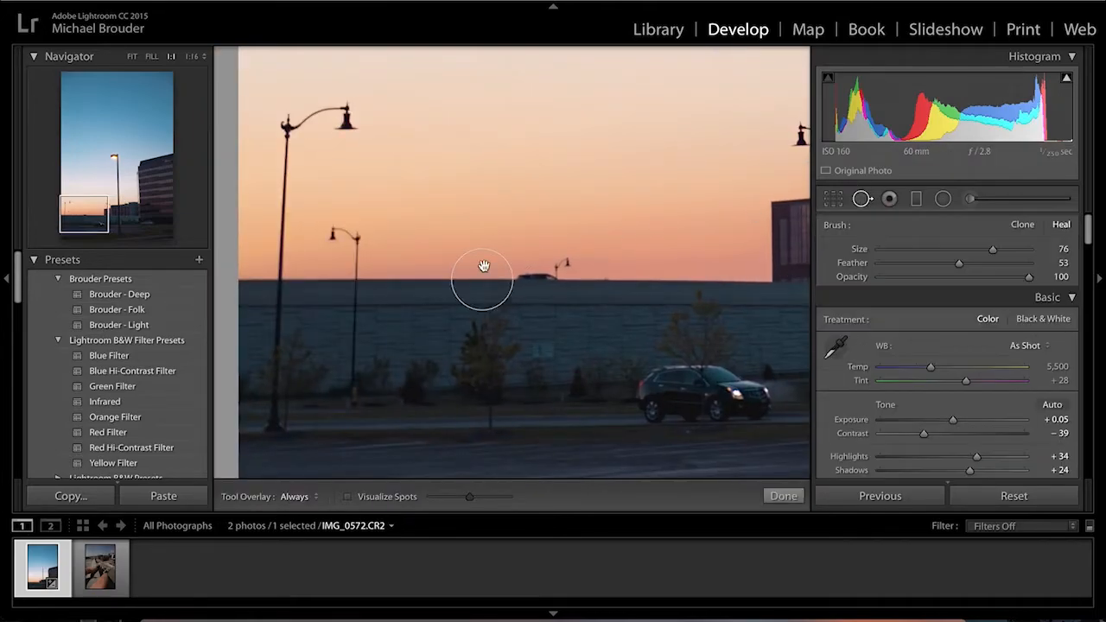
pyautogui.moveTo(486, 281); pyautogui.dragTo(483, 280)
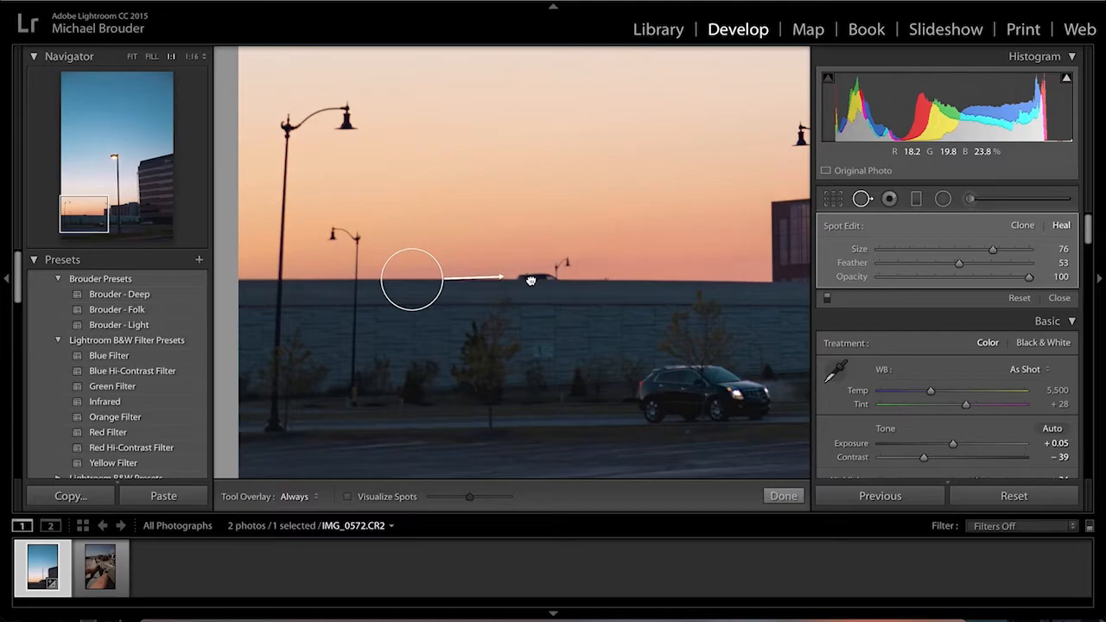
pyautogui.moveTo(532, 281); pyautogui.dragTo(531, 280)
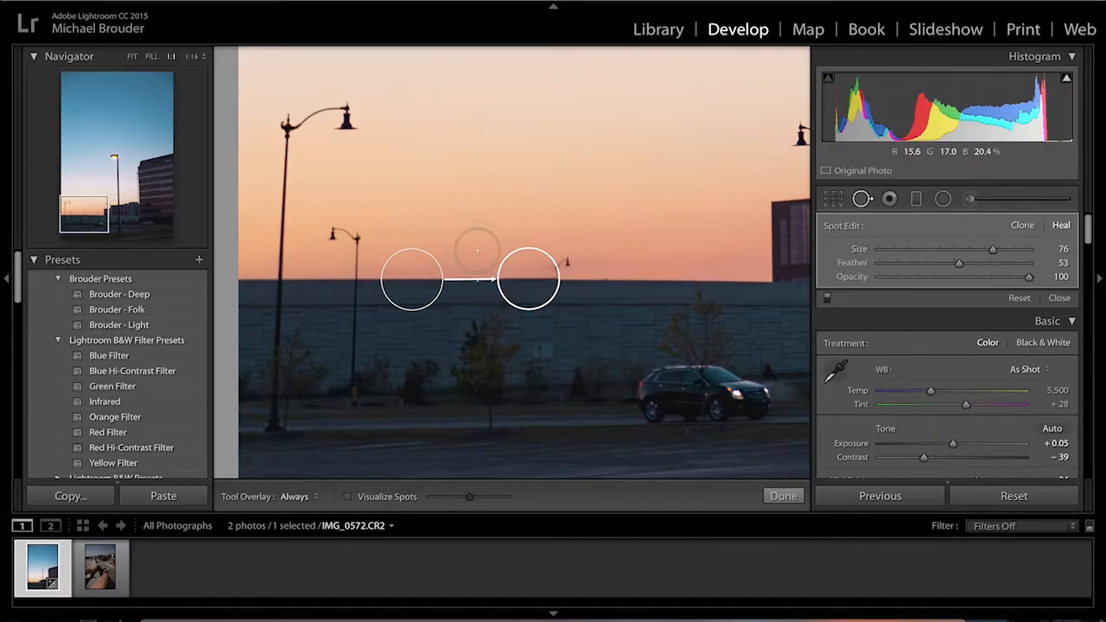
pyautogui.click(784, 497)
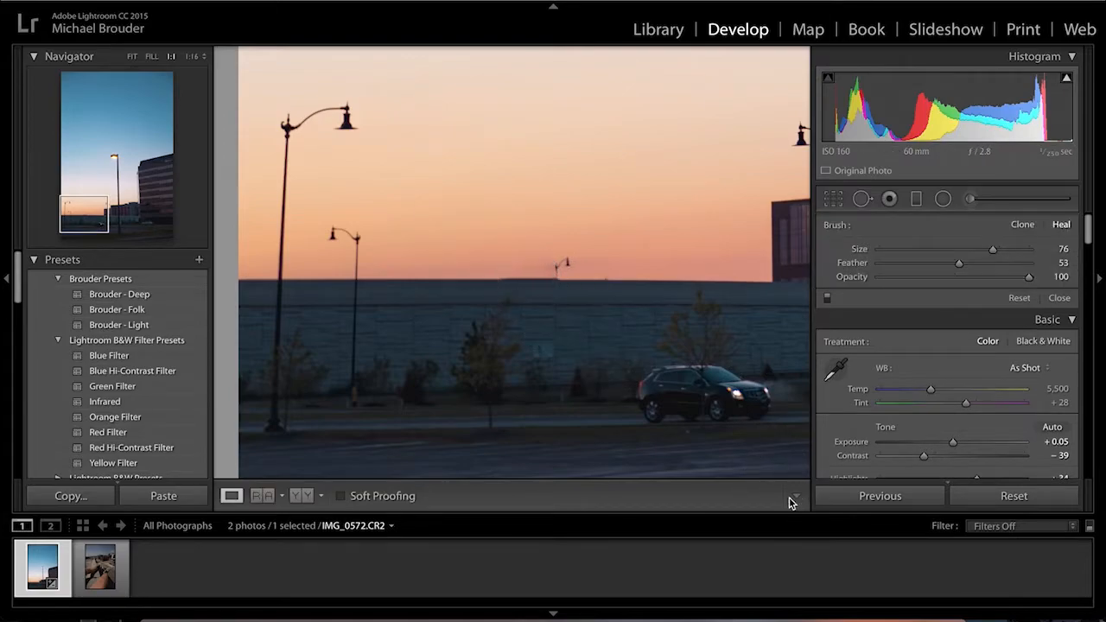
pyautogui.press('z')
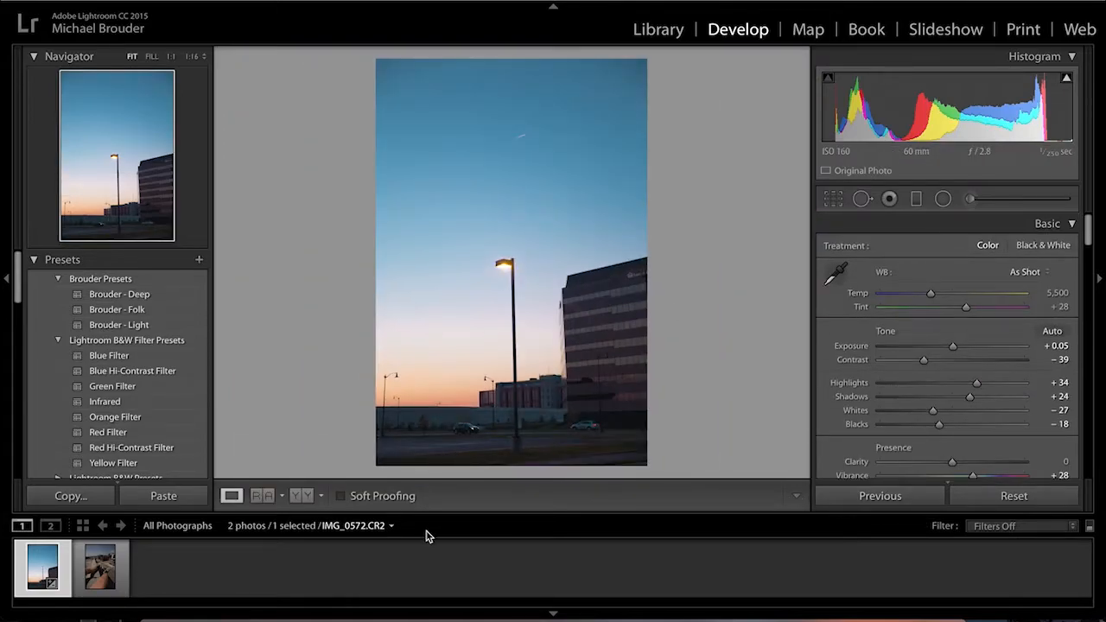
# Step: Try a healing stroke from the wall's top edge up into the sky, and undo it
pyautogui.press('z')
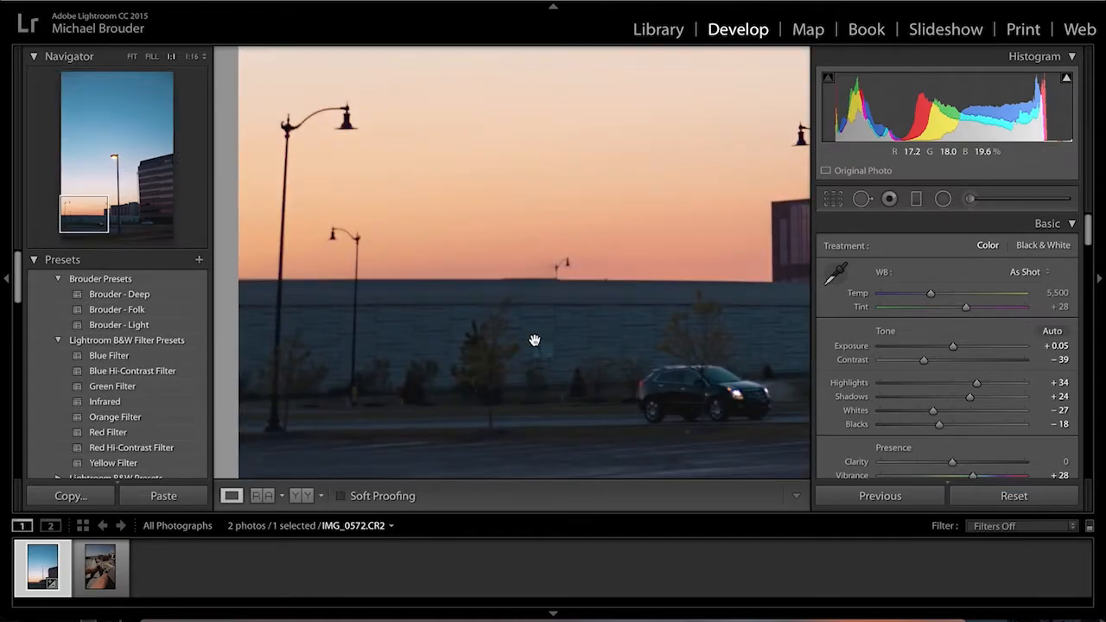
pyautogui.click(862, 199)
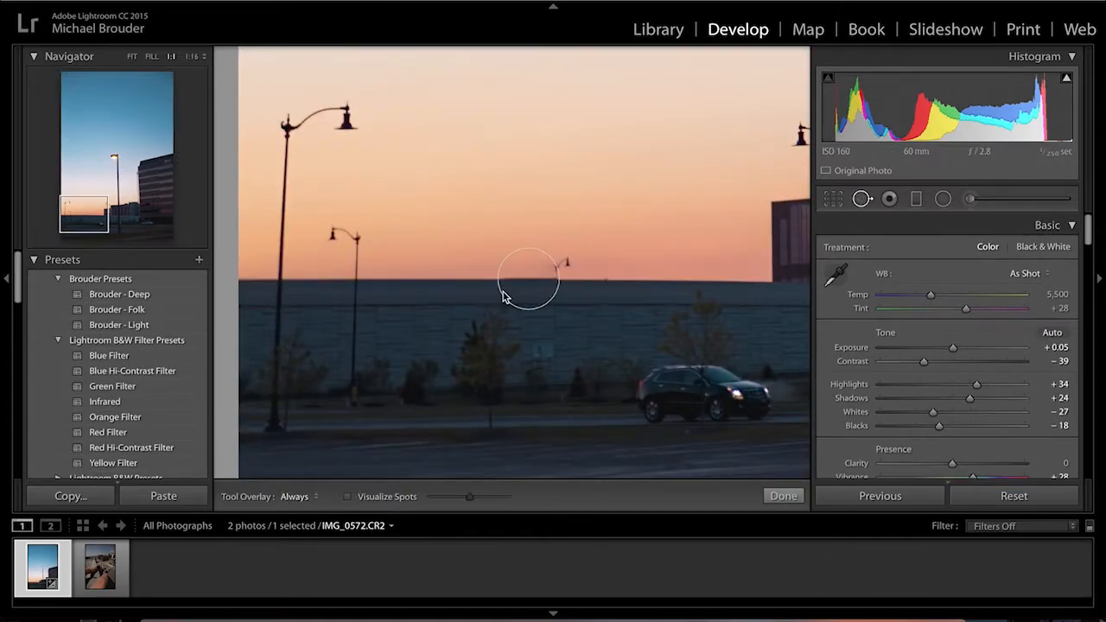
pyautogui.click(398, 279)
pyautogui.moveTo(398, 280); pyautogui.dragTo(414, 242)
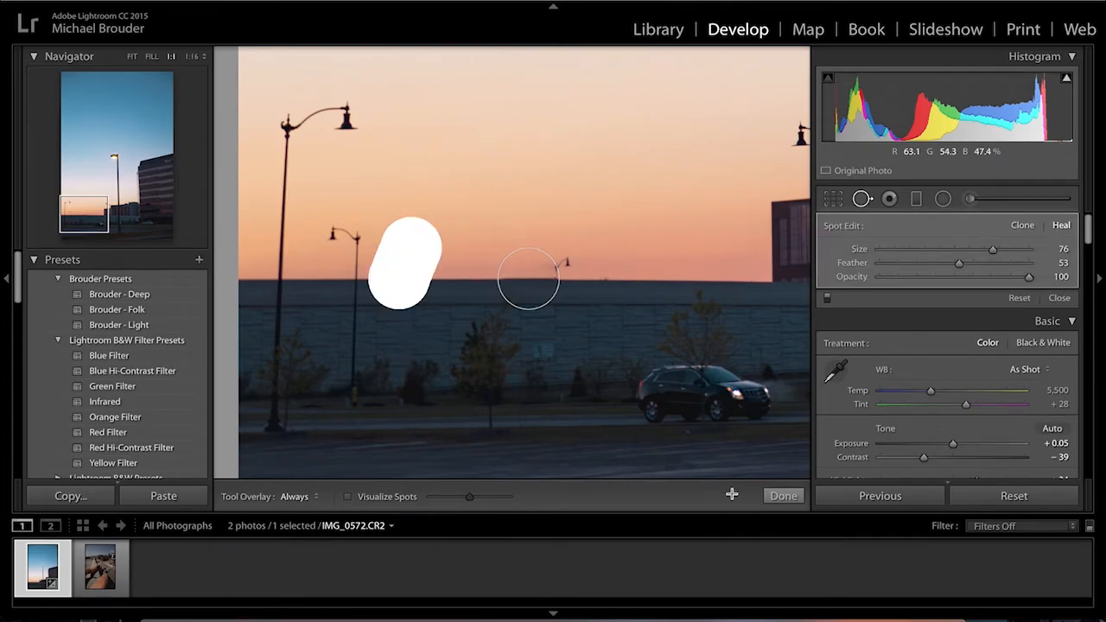
pyautogui.hotkey('ctrl', 'z')
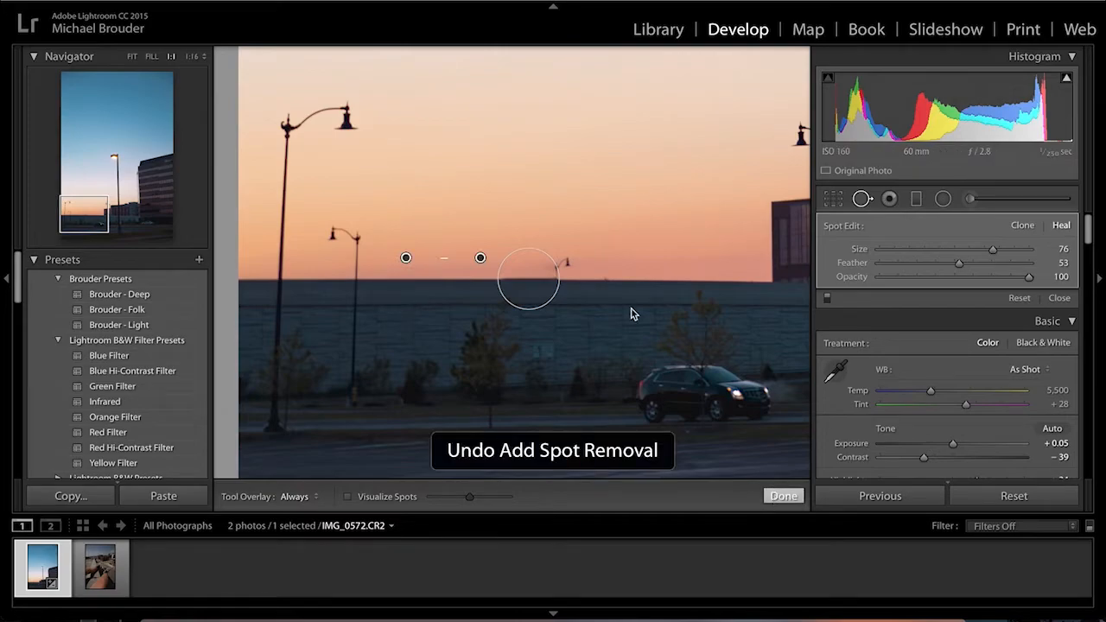
# Step: Fine-tune the distant-car healing spot's source along the wall's top edge, finish the tool and return to the full view
pyautogui.click(528, 279)
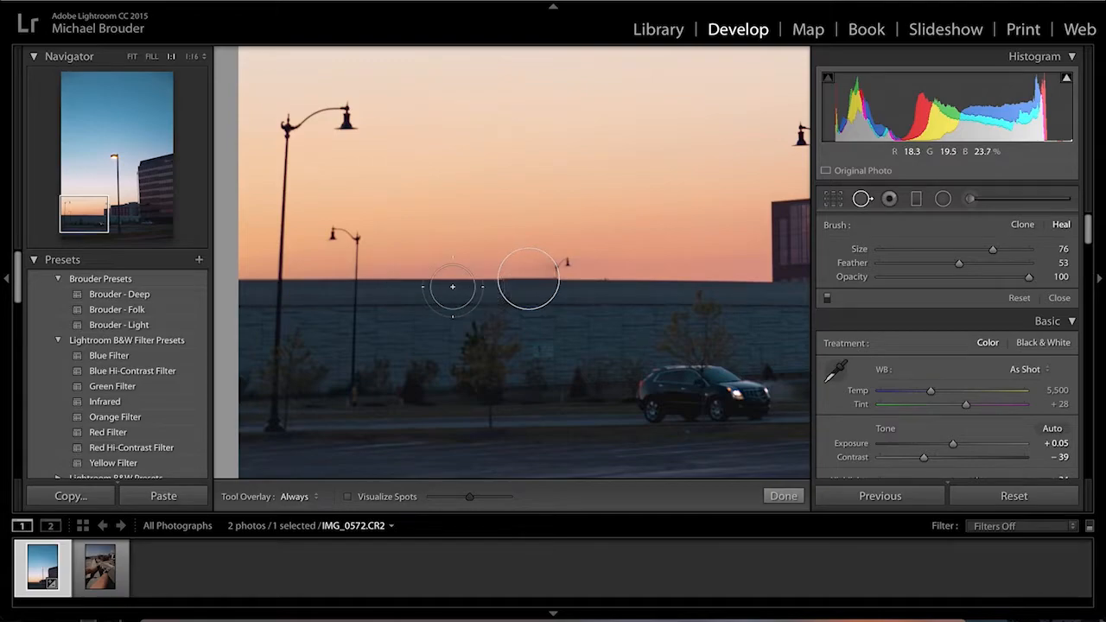
pyautogui.click(505, 296)
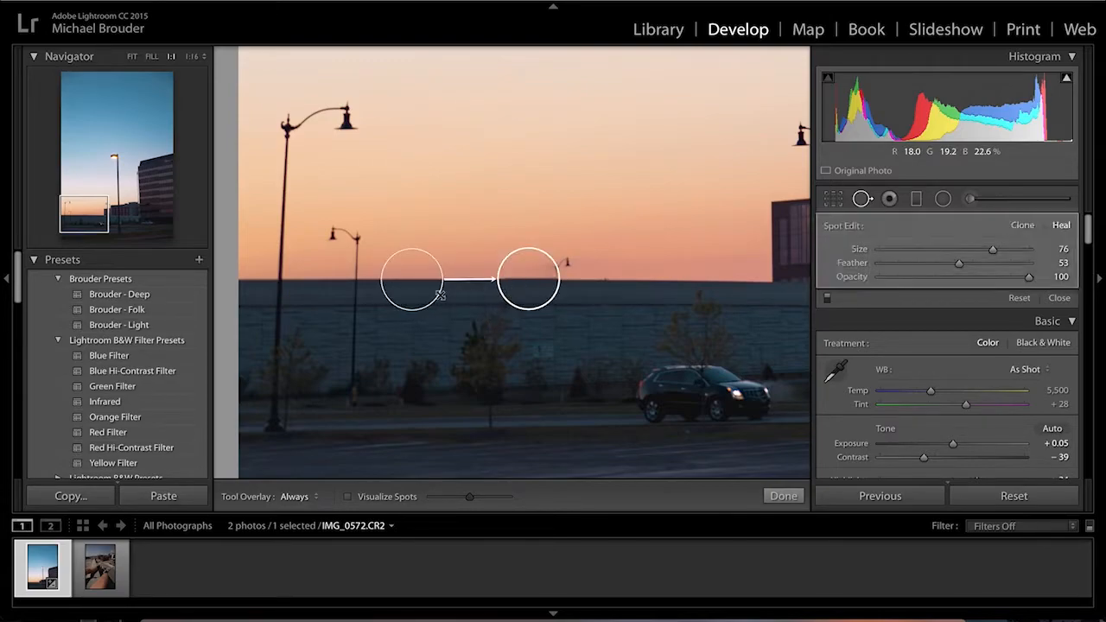
pyautogui.moveTo(402, 279); pyautogui.dragTo(404, 281)
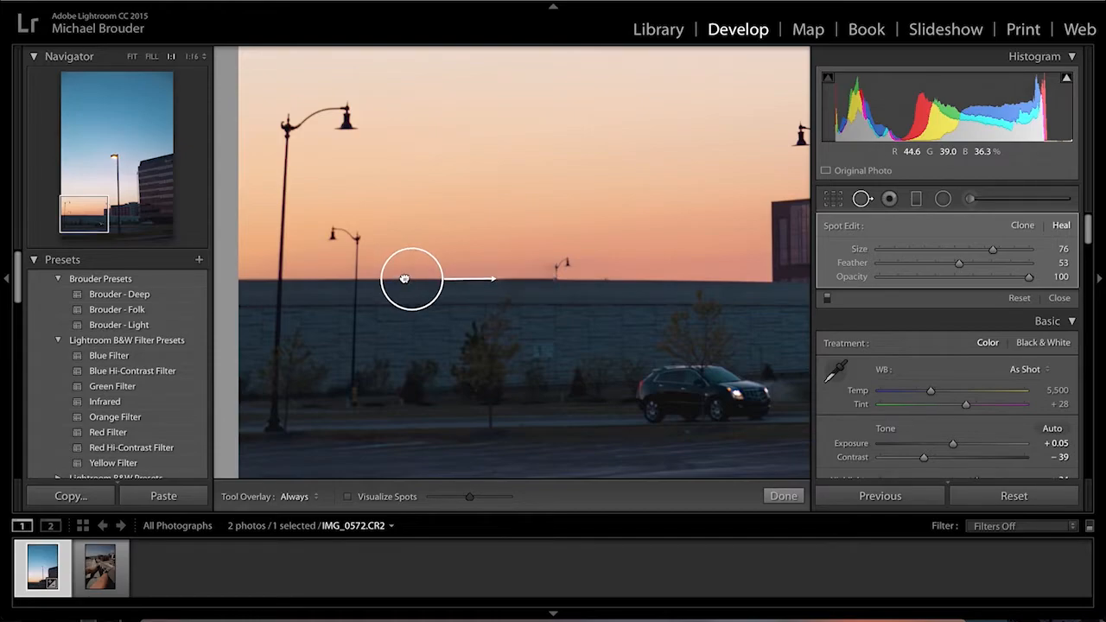
pyautogui.moveTo(405, 278); pyautogui.dragTo(405, 277)
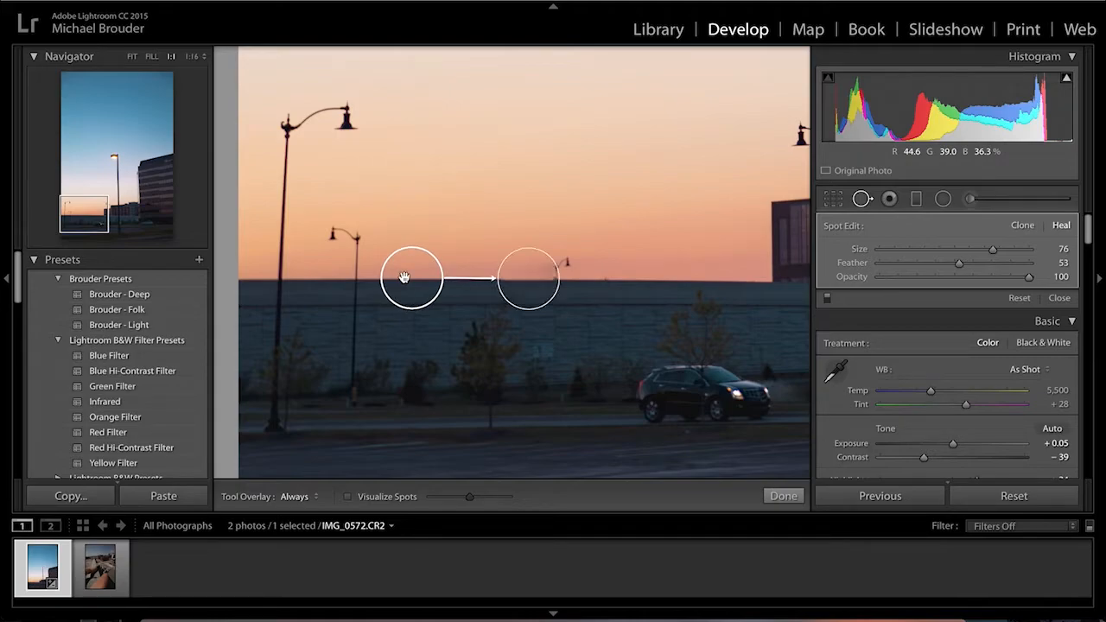
pyautogui.click(784, 496)
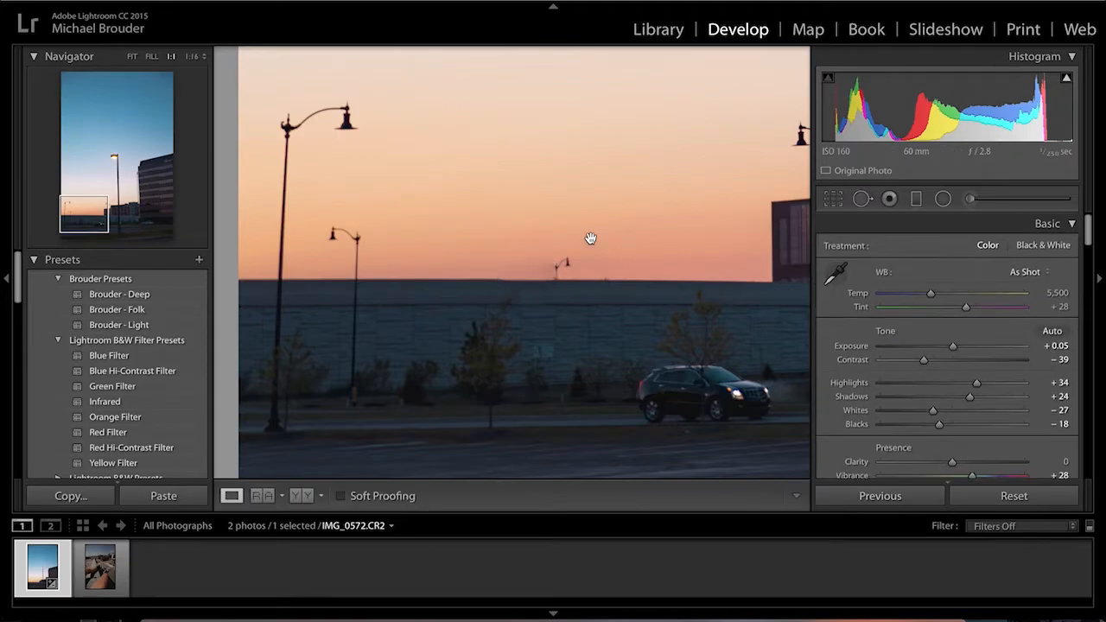
pyautogui.click(712, 361)
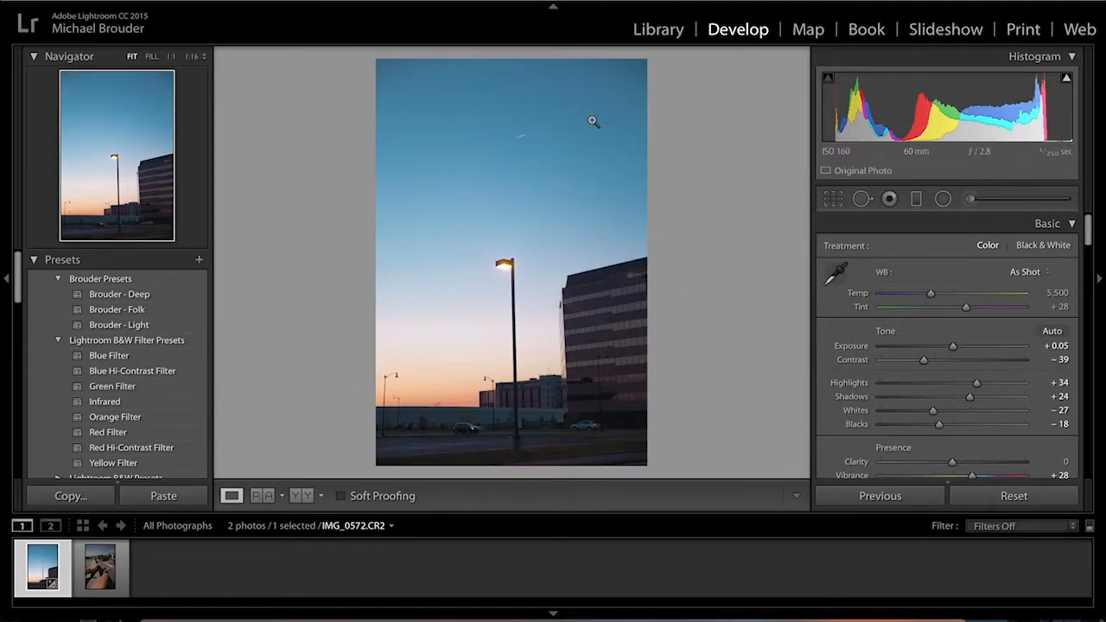
# Step: Add a size 77 Heal spot over the dark SUV's rear end, sourced from the roadside just behind it, and finish the tool
pyautogui.press('z')
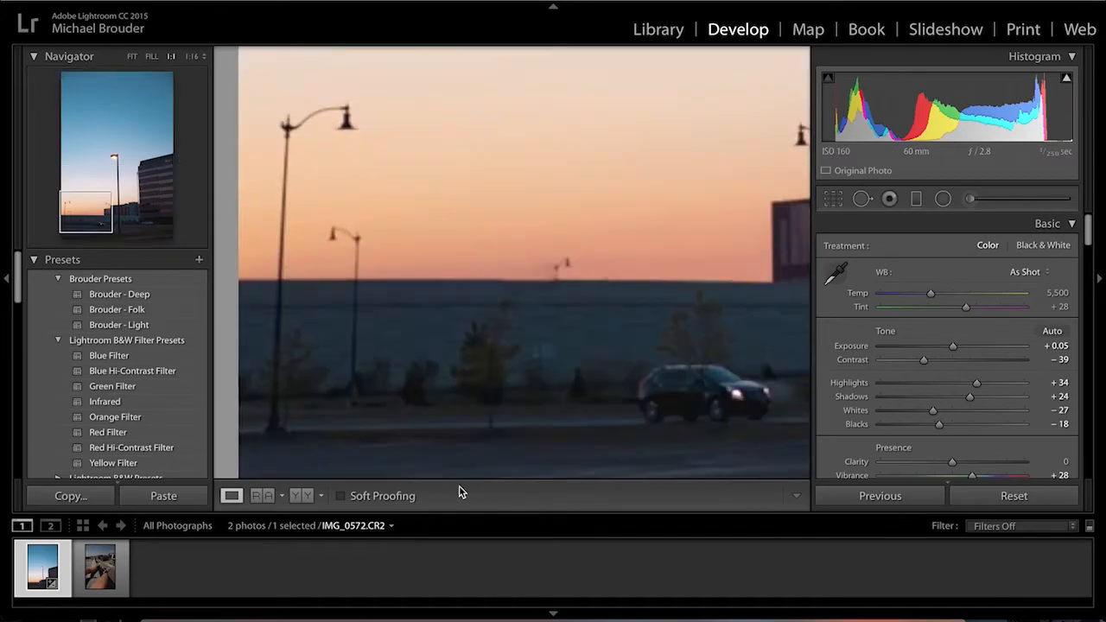
pyautogui.moveTo(621, 391); pyautogui.dragTo(449, 358)
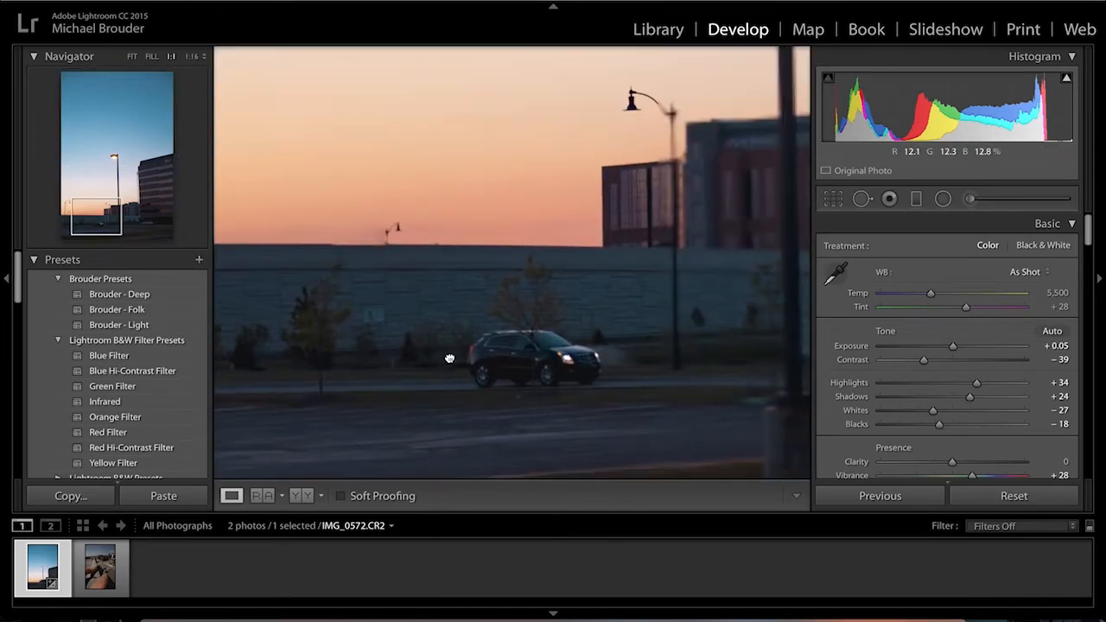
pyautogui.click(862, 198)
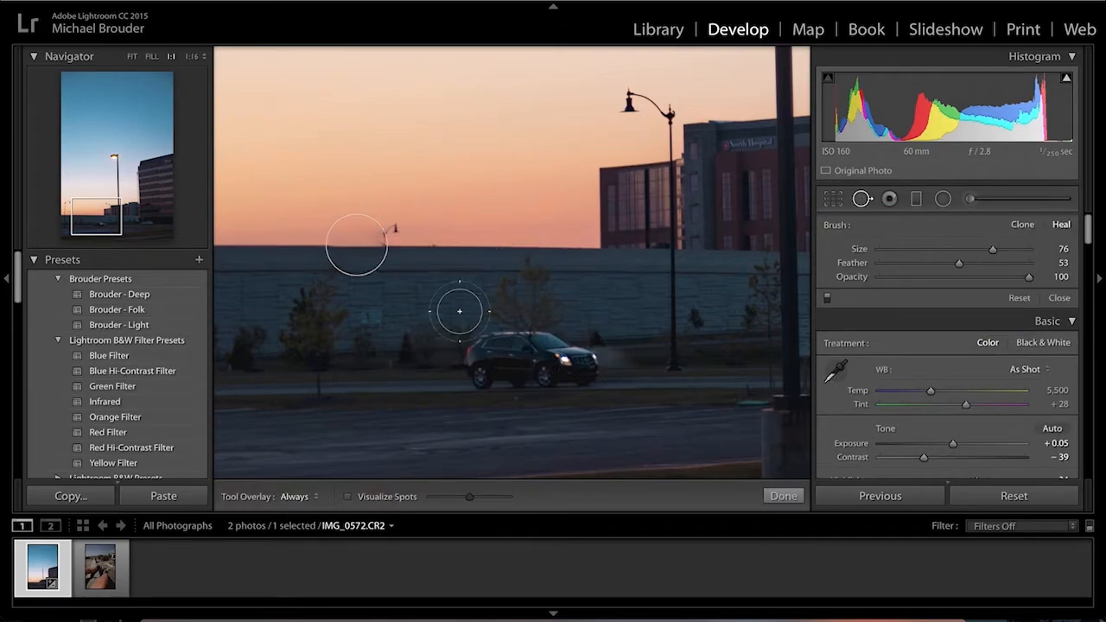
pyautogui.press(']')
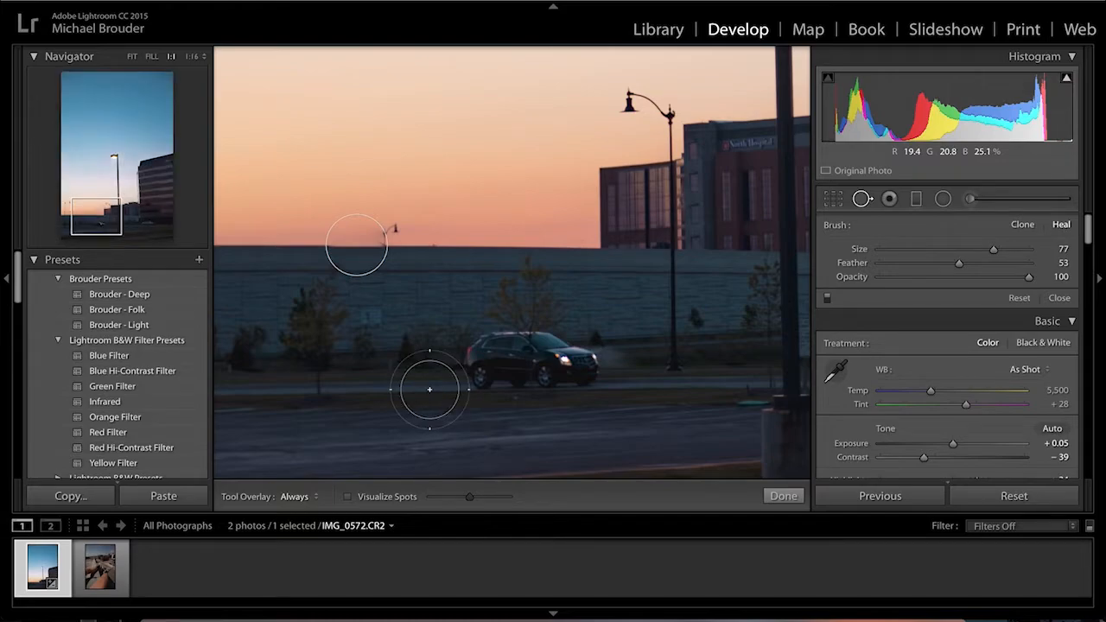
pyautogui.click(478, 381)
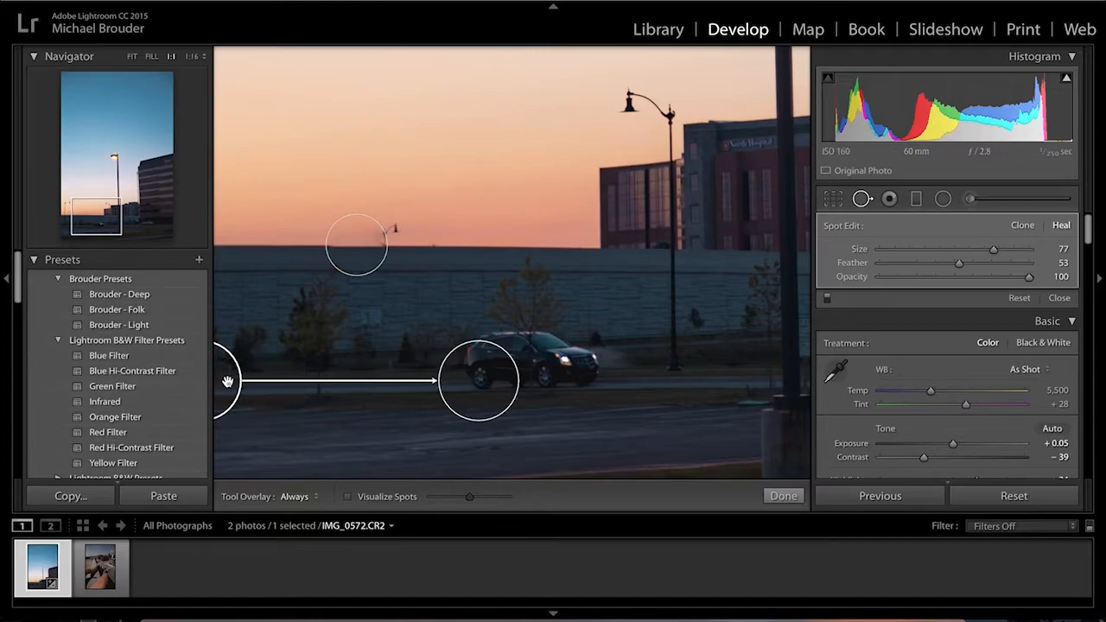
pyautogui.moveTo(376, 383); pyautogui.dragTo(400, 387)
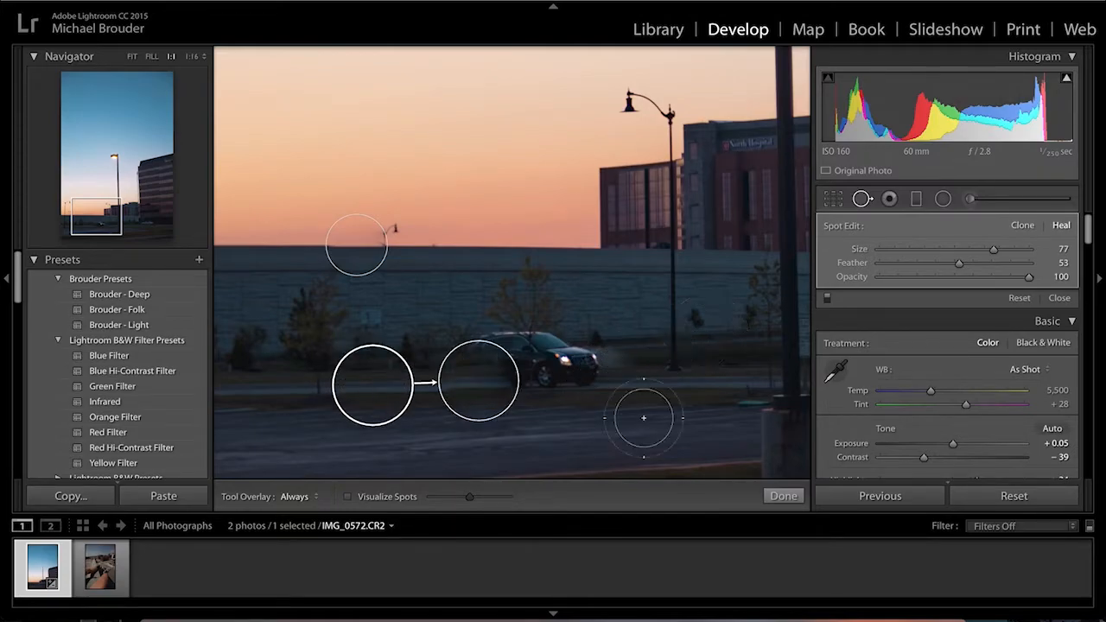
pyautogui.moveTo(385, 387); pyautogui.dragTo(383, 385)
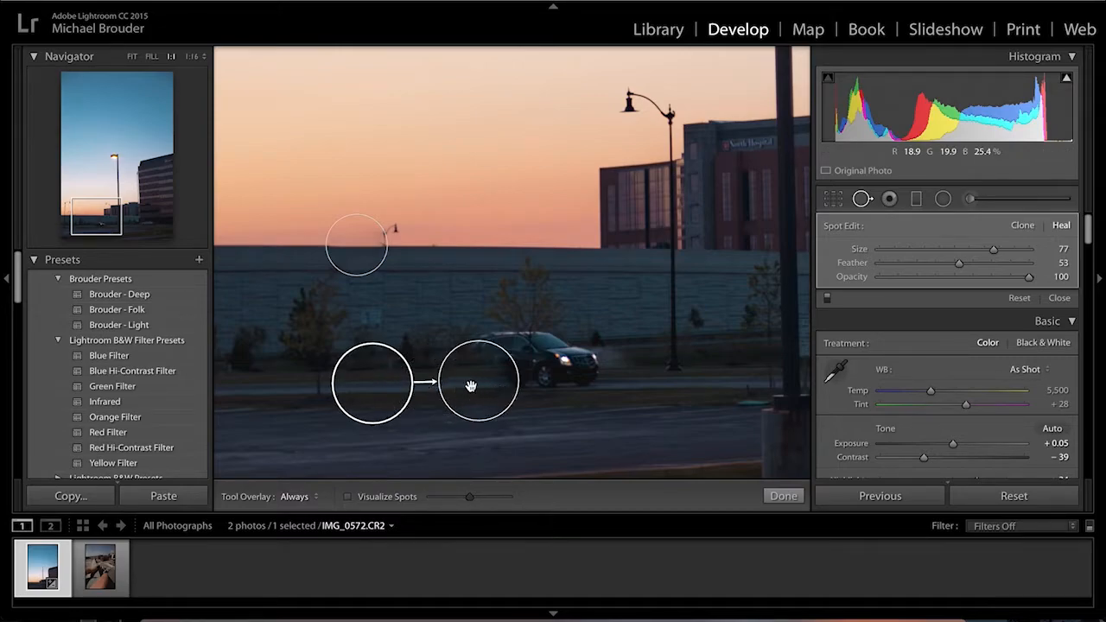
pyautogui.moveTo(366, 392); pyautogui.dragTo(361, 387)
pyautogui.click(783, 496)
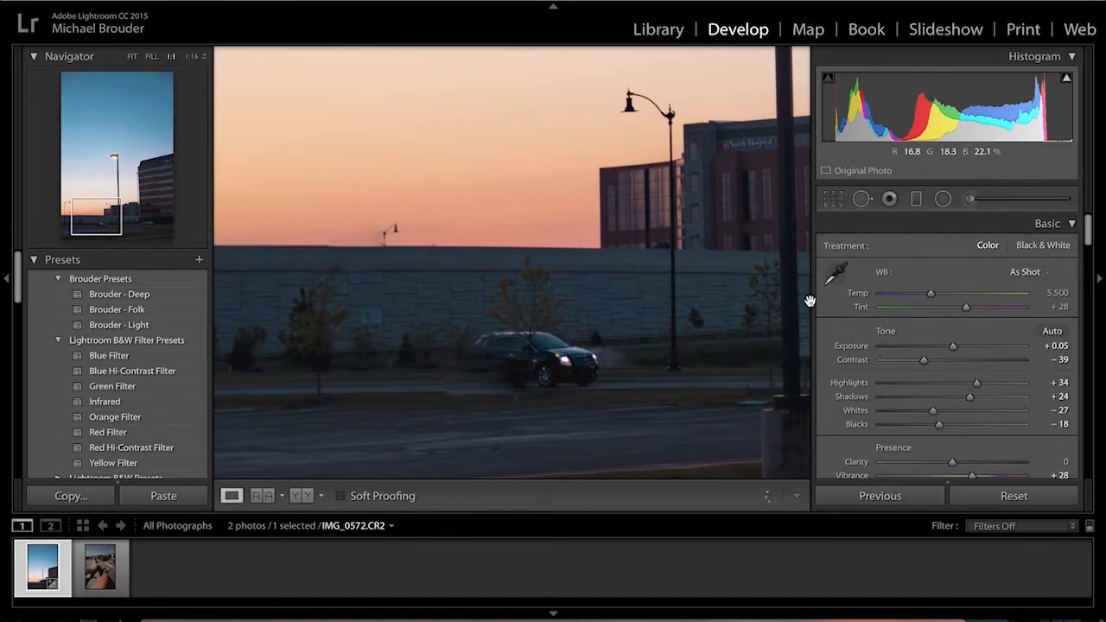
# Step: Fine-tune the source of the healing spot on the dark SUV's rear to line up with the road, and finish the tool
pyautogui.click(866, 201)
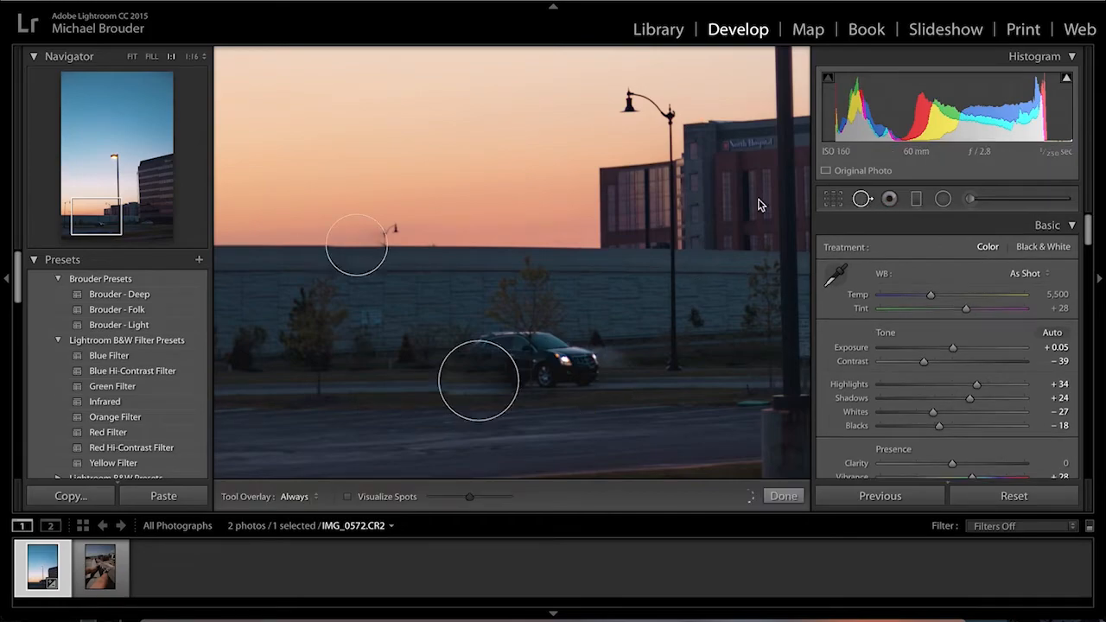
pyautogui.click(395, 378)
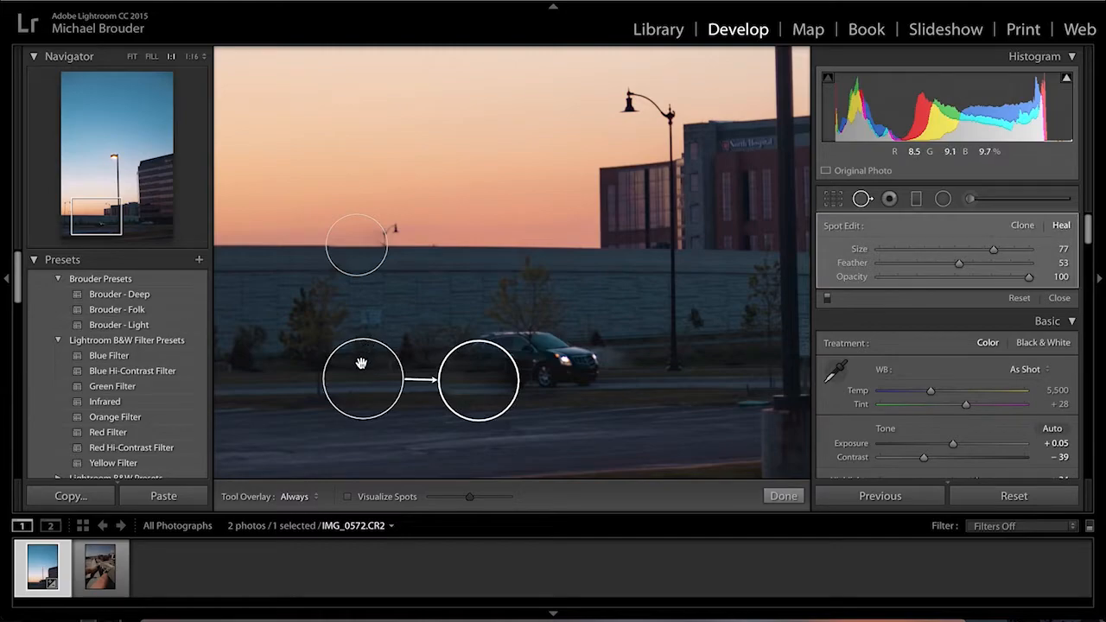
pyautogui.moveTo(362, 364); pyautogui.dragTo(361, 365)
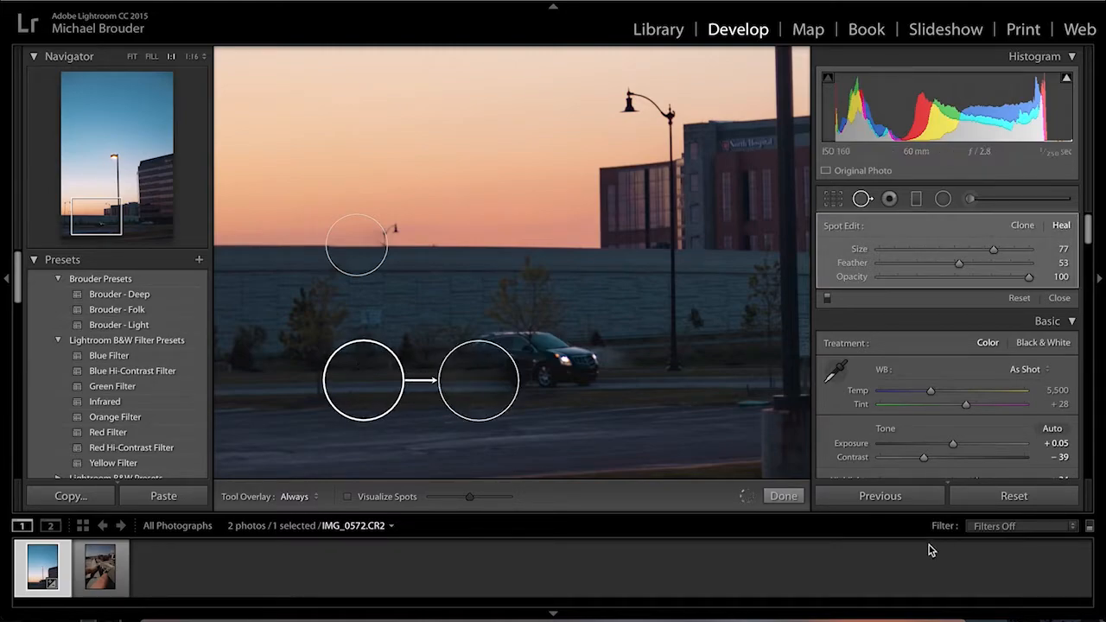
pyautogui.click(787, 503)
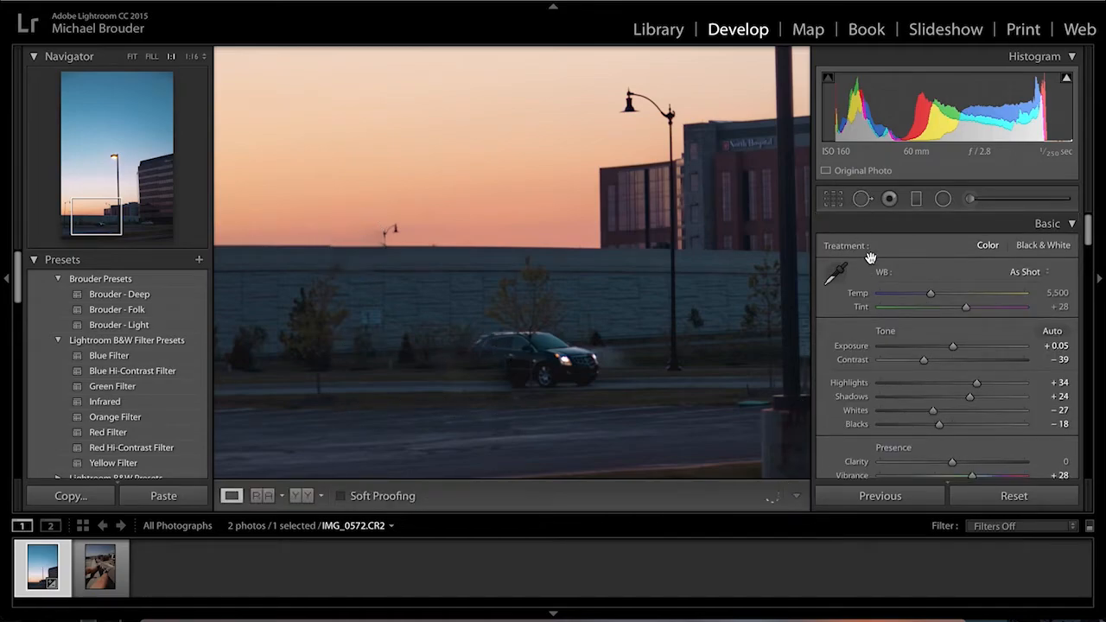
# Step: Add a size 77 Heal spot over the dark SUV's front end, sourced from the roadside between the two lamp posts
pyautogui.press('q')
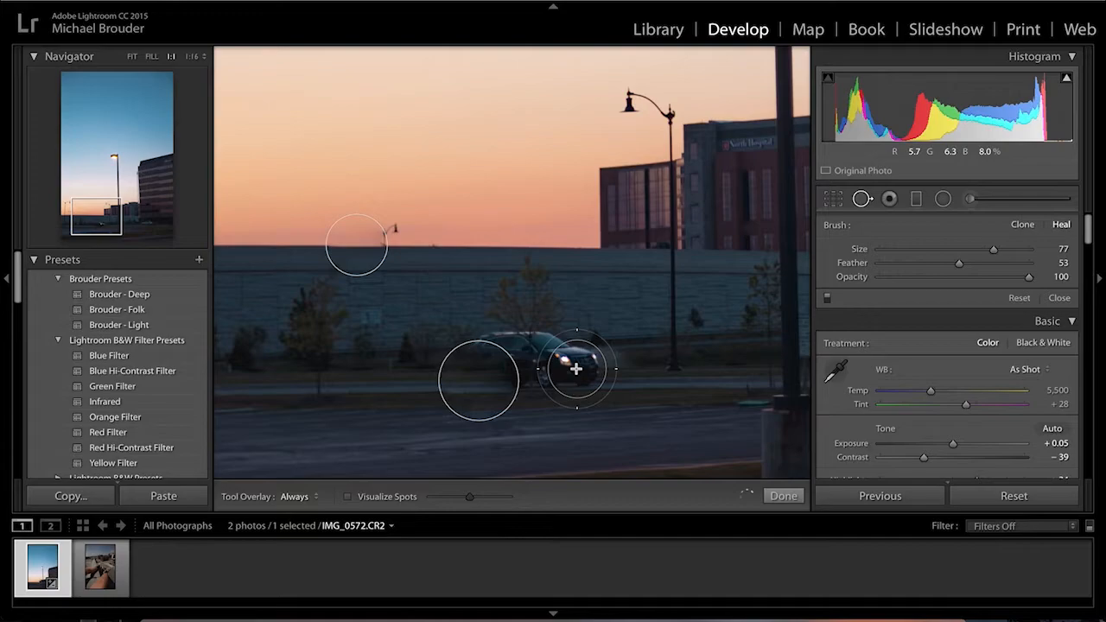
pyautogui.click(576, 368)
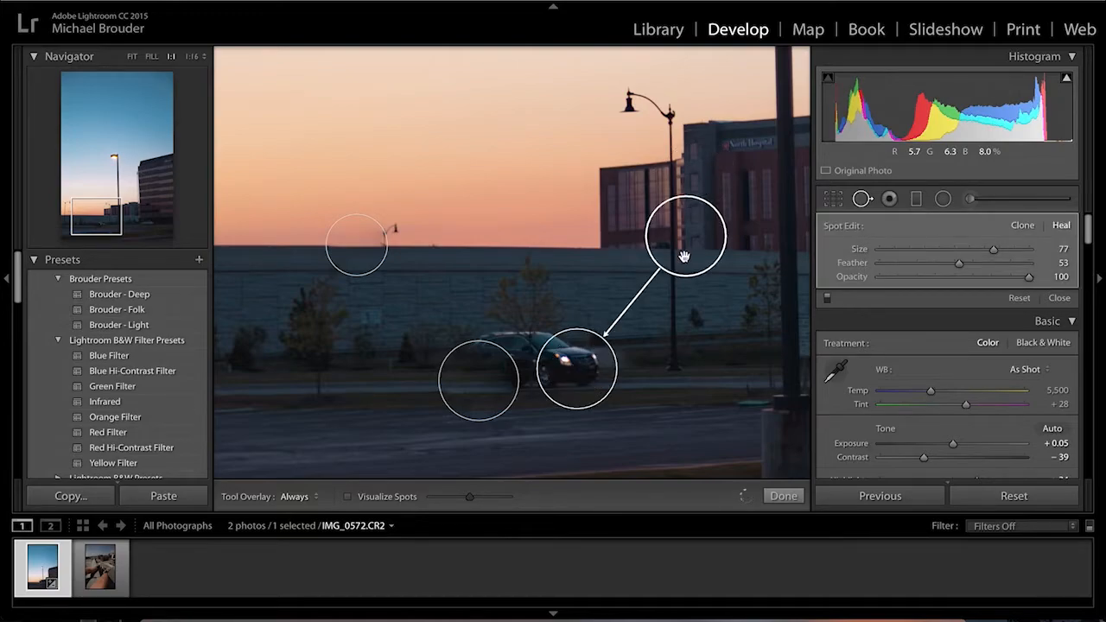
pyautogui.moveTo(685, 250); pyautogui.dragTo(675, 387)
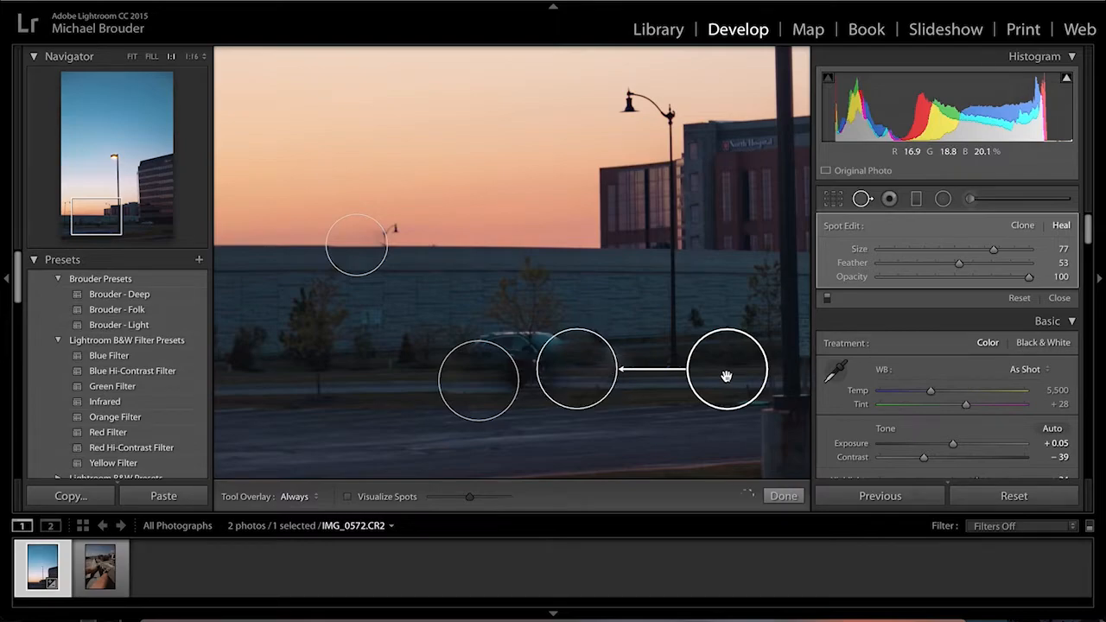
pyautogui.moveTo(727, 377); pyautogui.dragTo(727, 378)
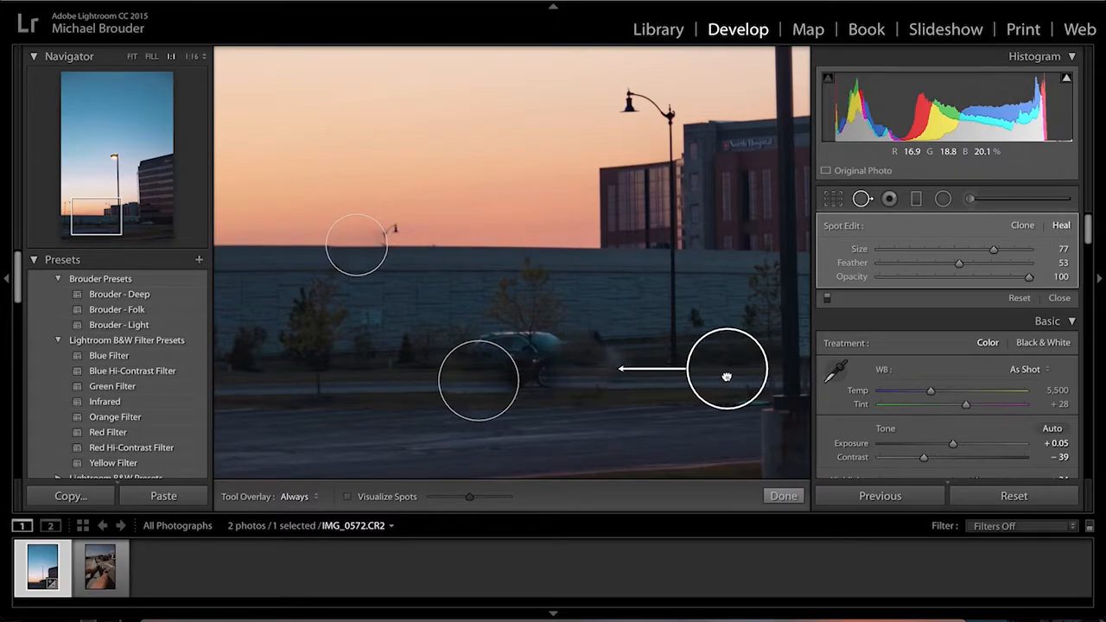
pyautogui.moveTo(727, 376); pyautogui.dragTo(726, 376)
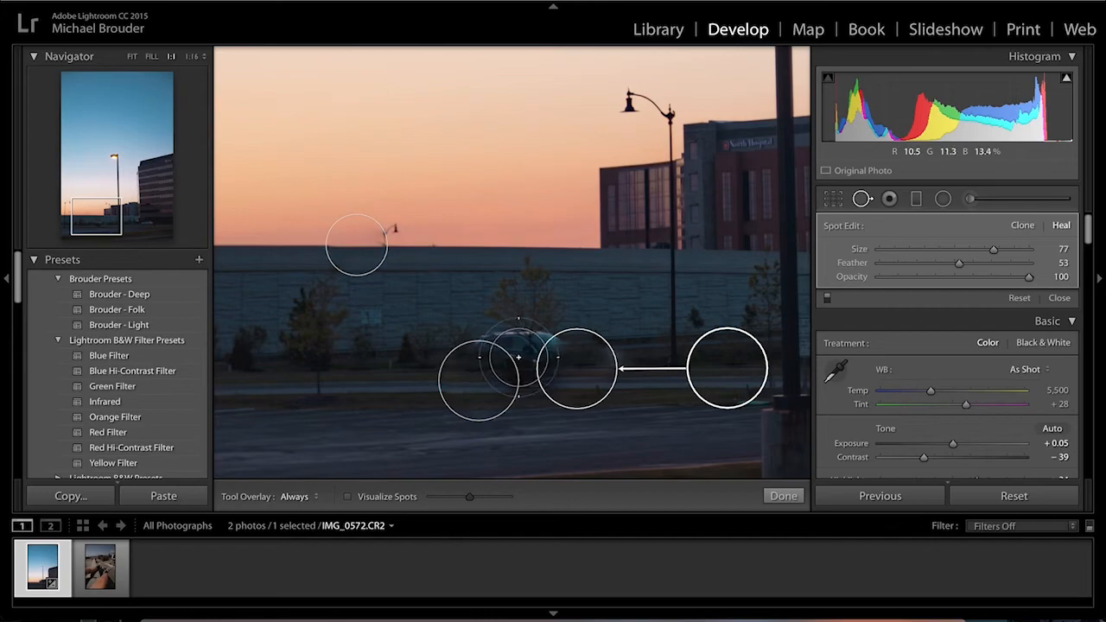
# Step: Heal the dark SUV's remaining middle with a slightly larger spot sourced from the roadside behind it, finish the tool and return to the full view
pyautogui.click(524, 358)
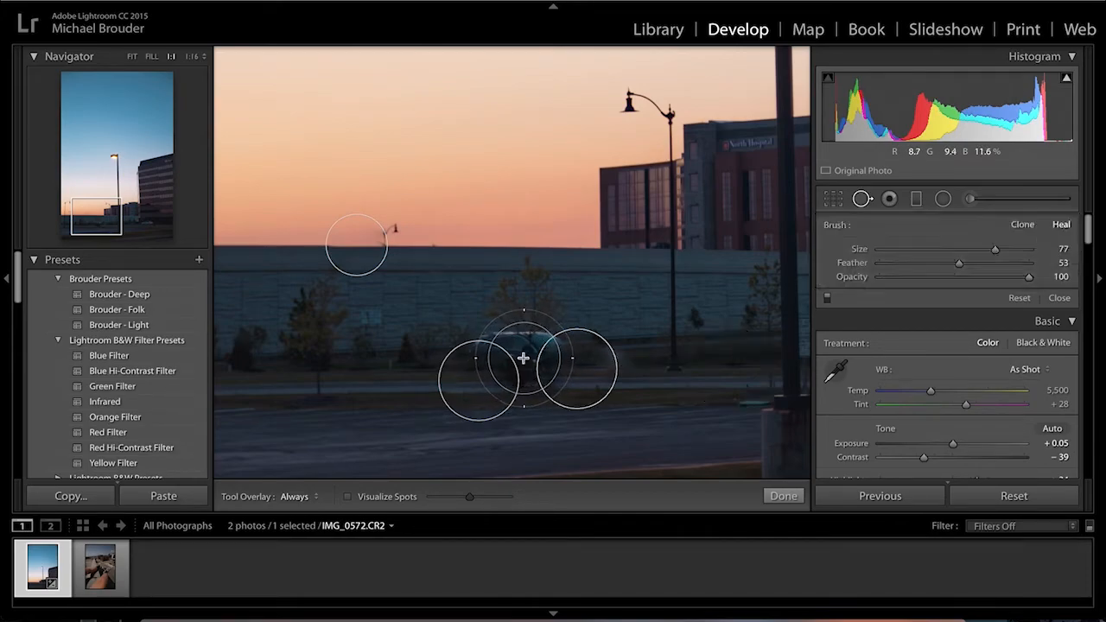
pyautogui.click(523, 357)
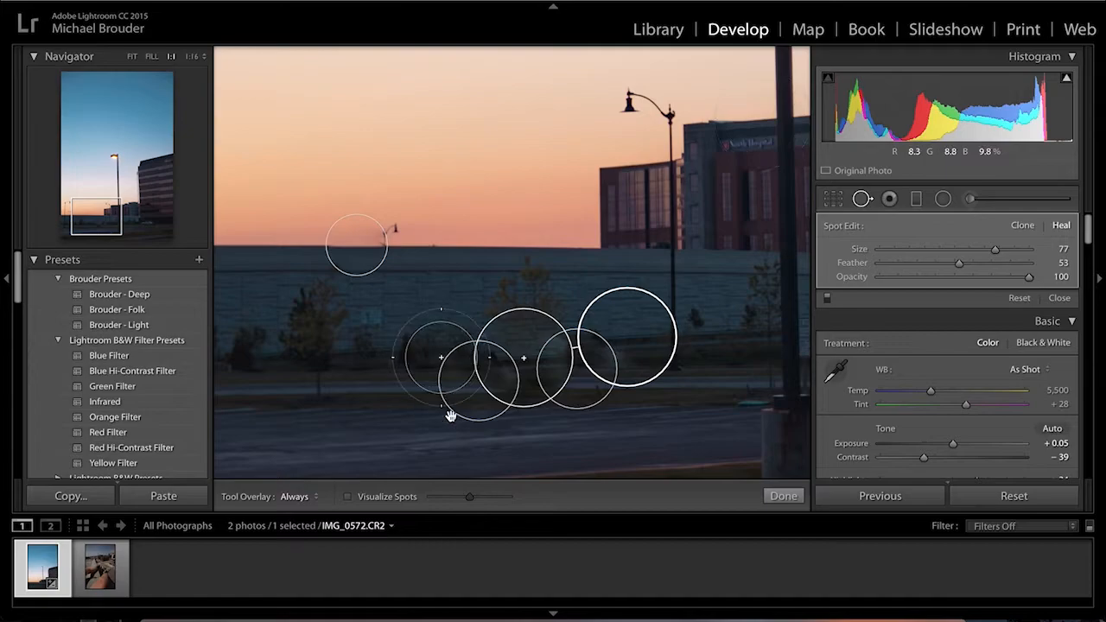
pyautogui.moveTo(646, 333); pyautogui.dragTo(645, 334)
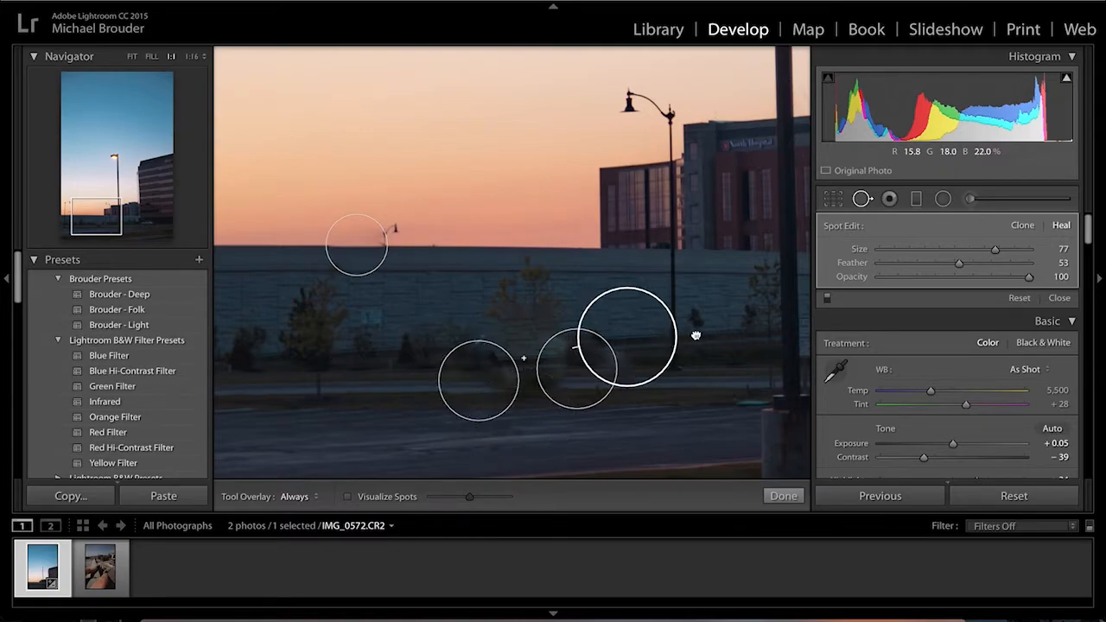
pyautogui.moveTo(473, 347)
pyautogui.mouseDown()
pyautogui.moveTo(418, 355)
pyautogui.moveTo(391, 345)
pyautogui.mouseUp()
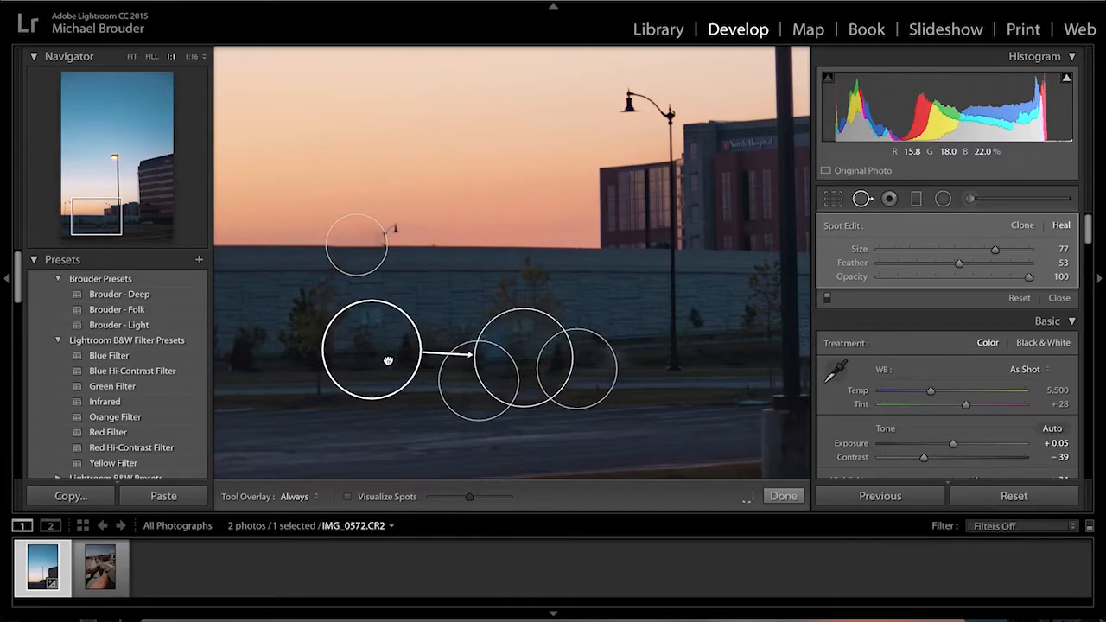
pyautogui.moveTo(388, 360); pyautogui.dragTo(388, 361)
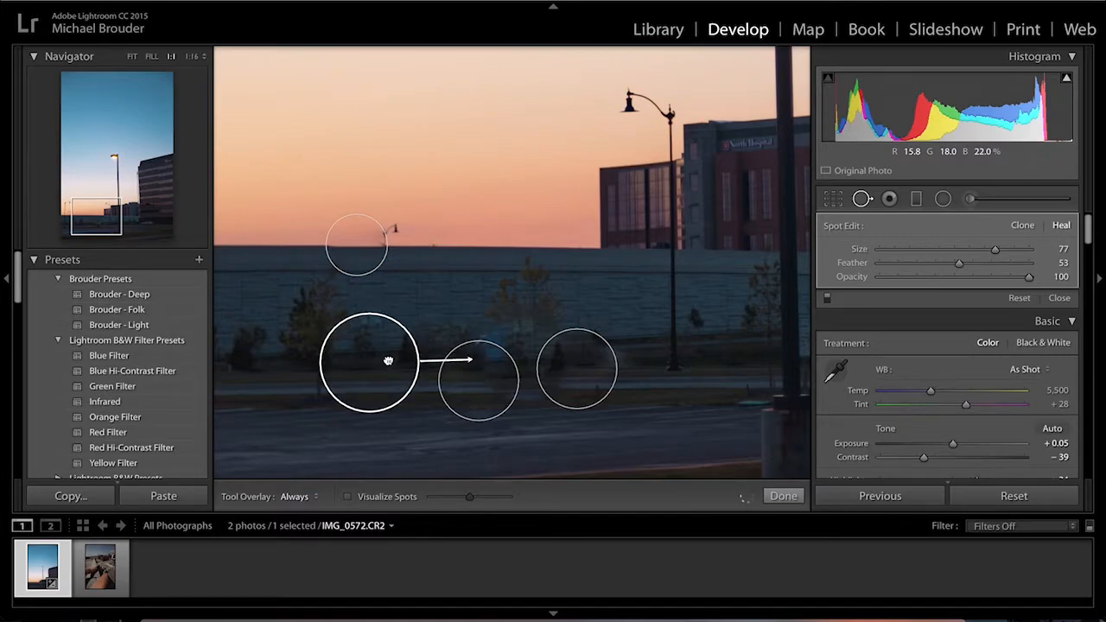
pyautogui.moveTo(388, 359); pyautogui.dragTo(388, 353)
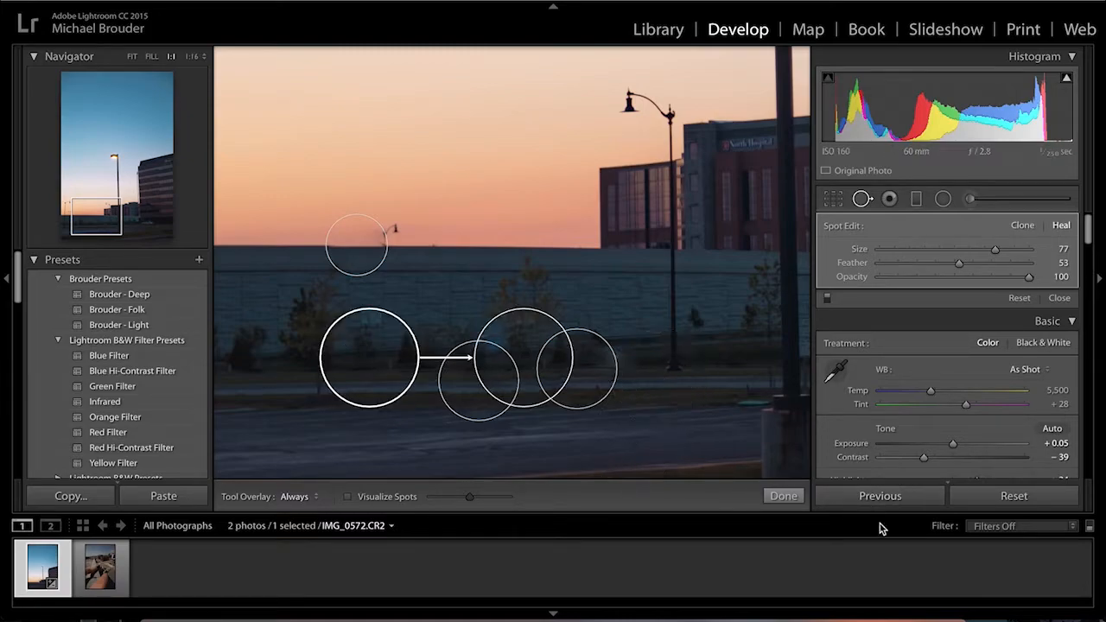
pyautogui.click(783, 496)
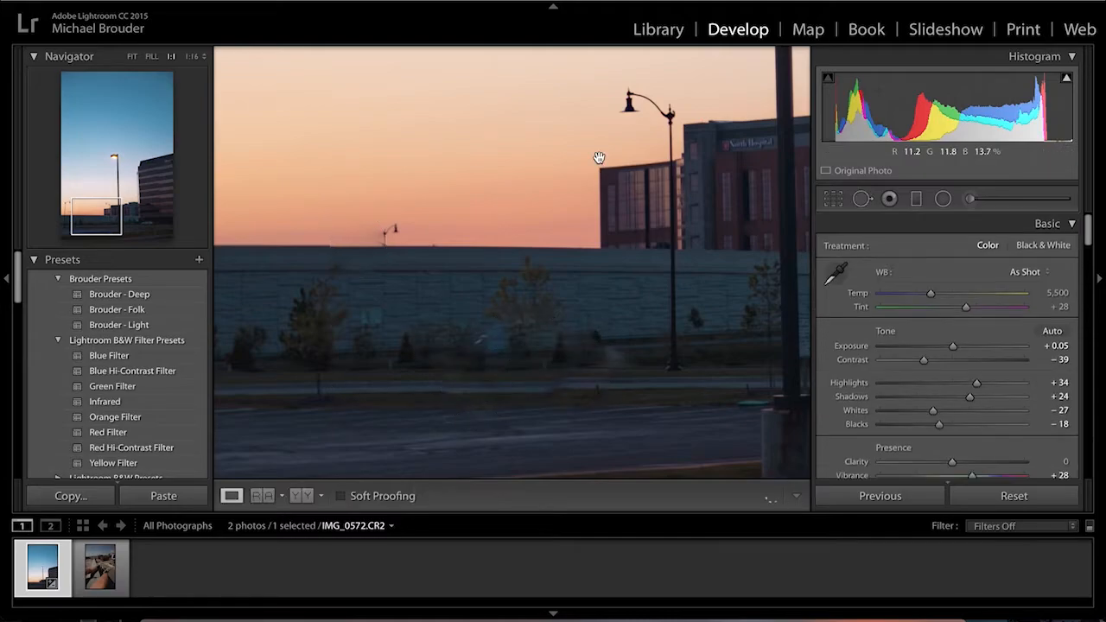
pyautogui.click(601, 160)
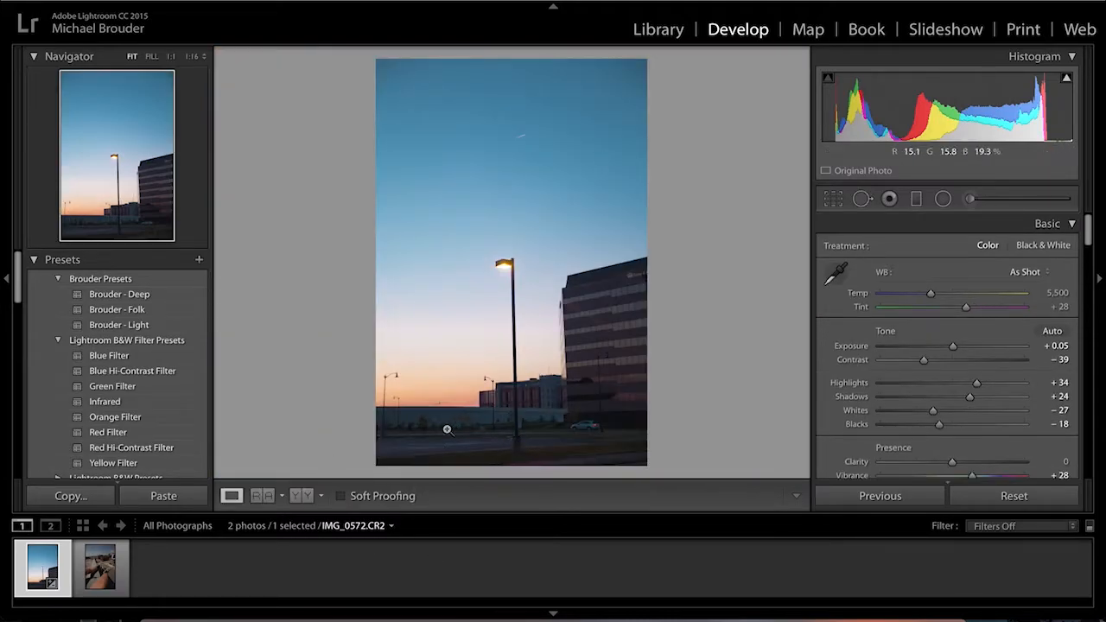
# Step: Set Shadows to -14 and inspect the remaining car in front of the dark building up close
pyautogui.scroll(-1, 933, 432)
pyautogui.click(945, 369)
pyautogui.moveTo(945, 369); pyautogui.dragTo(942, 369)
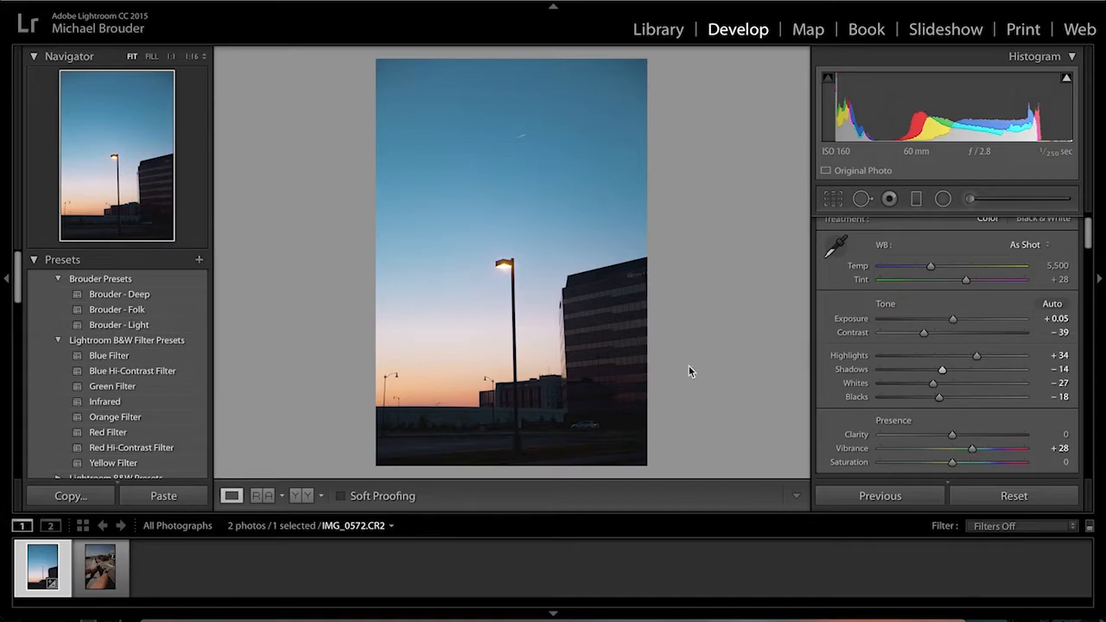
pyautogui.click(600, 317)
pyautogui.moveTo(666, 358); pyautogui.dragTo(382, 335)
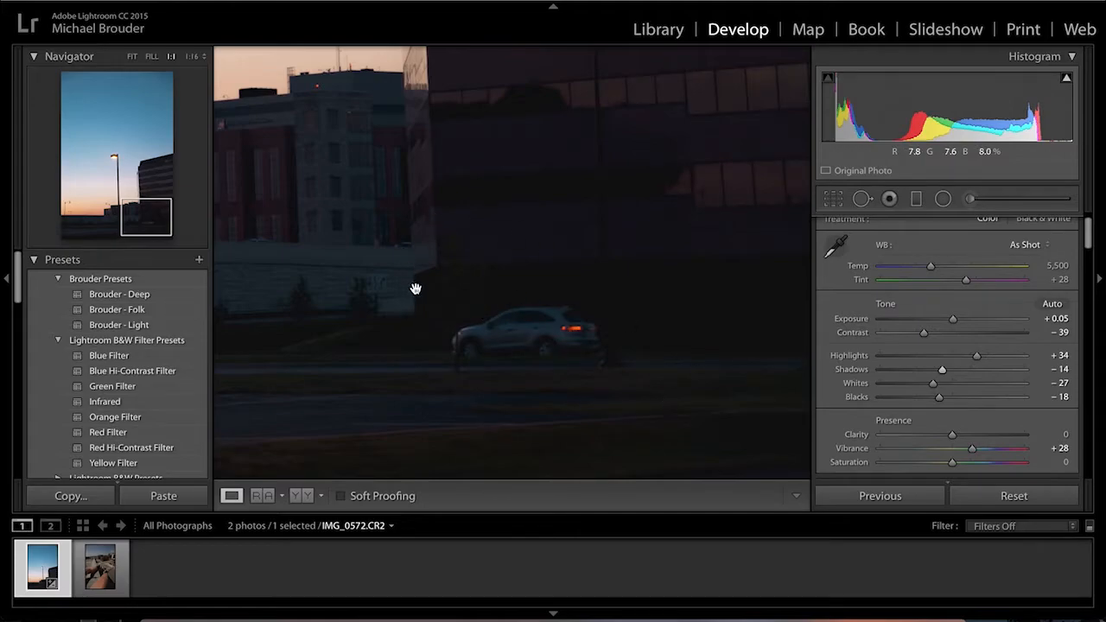
pyautogui.click(753, 366)
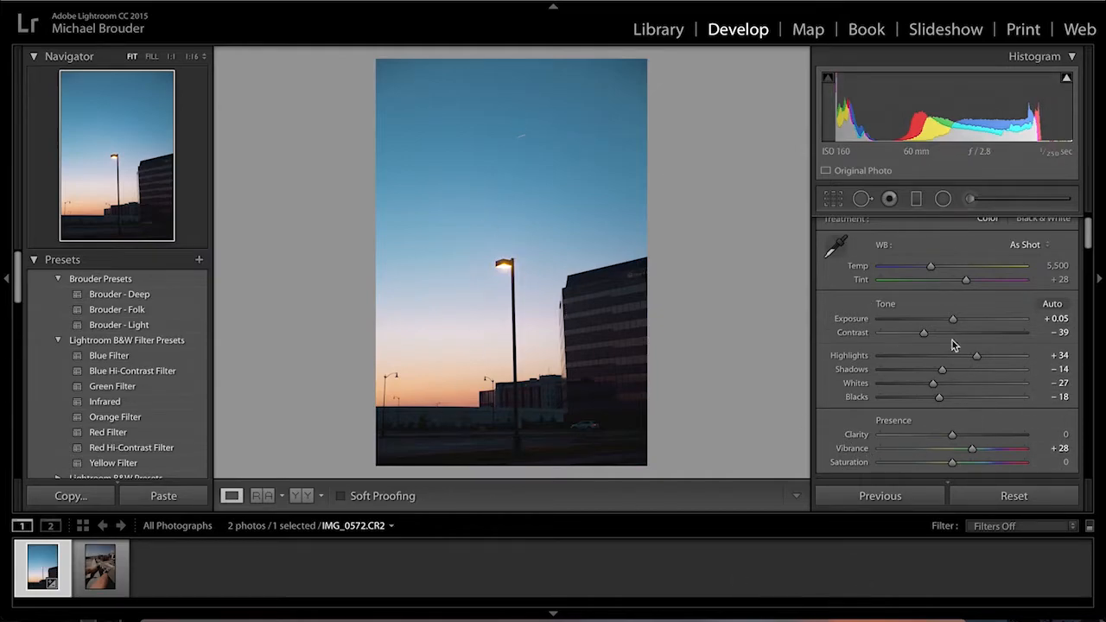
# Step: Shift the sunset glow's hue to Red +16 and Orange -32 with the HSL targeted adjustment, and finish the tool
pyautogui.scroll(-8, 952, 341)
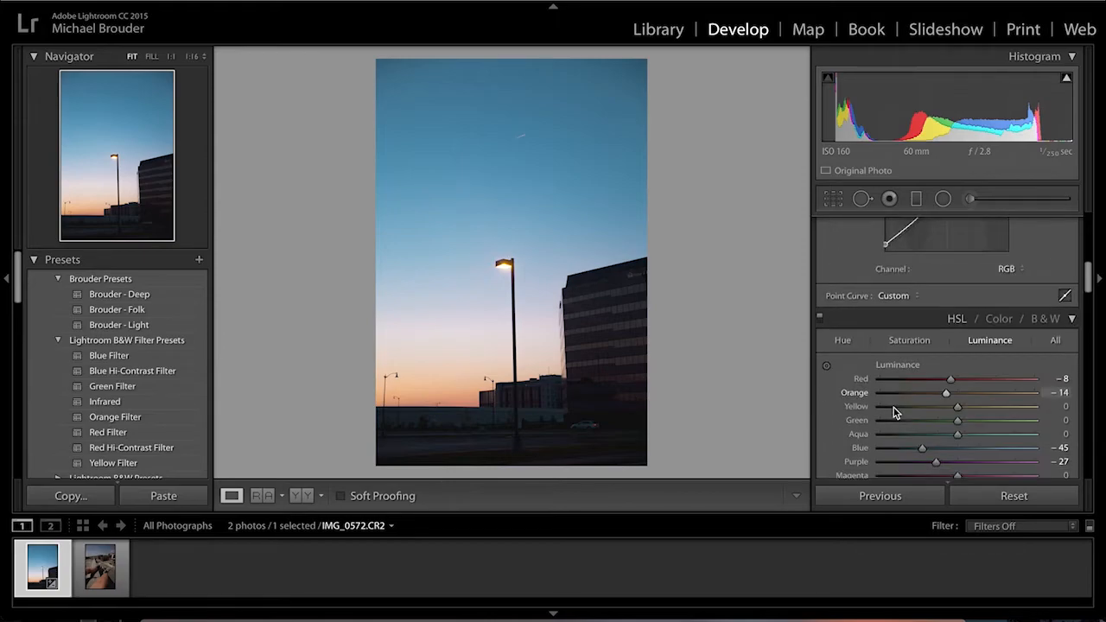
pyautogui.click(826, 366)
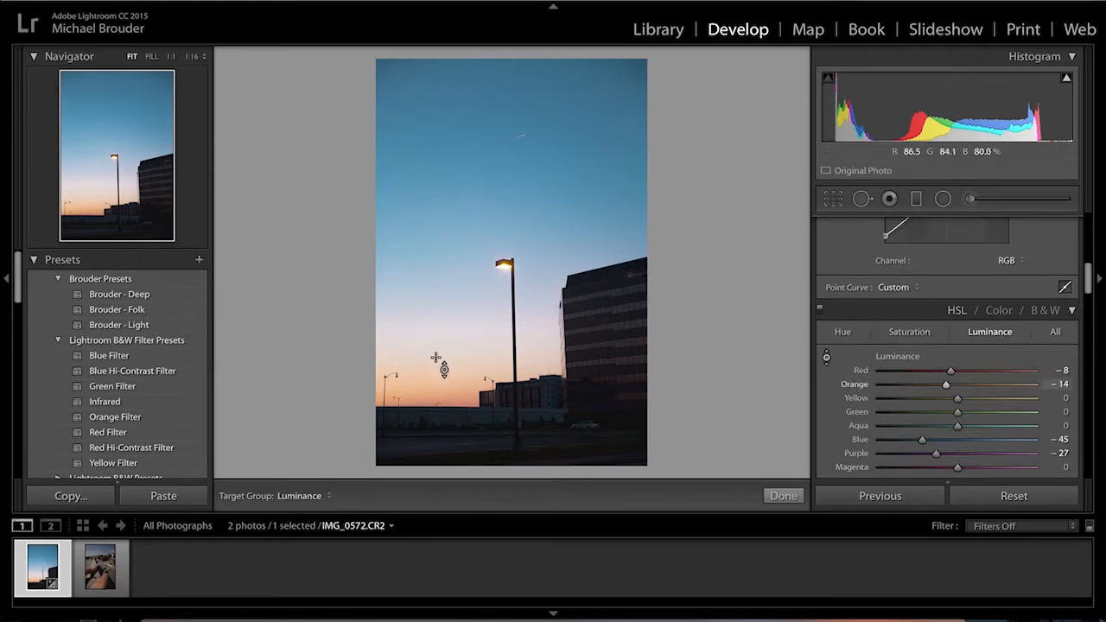
pyautogui.click(842, 333)
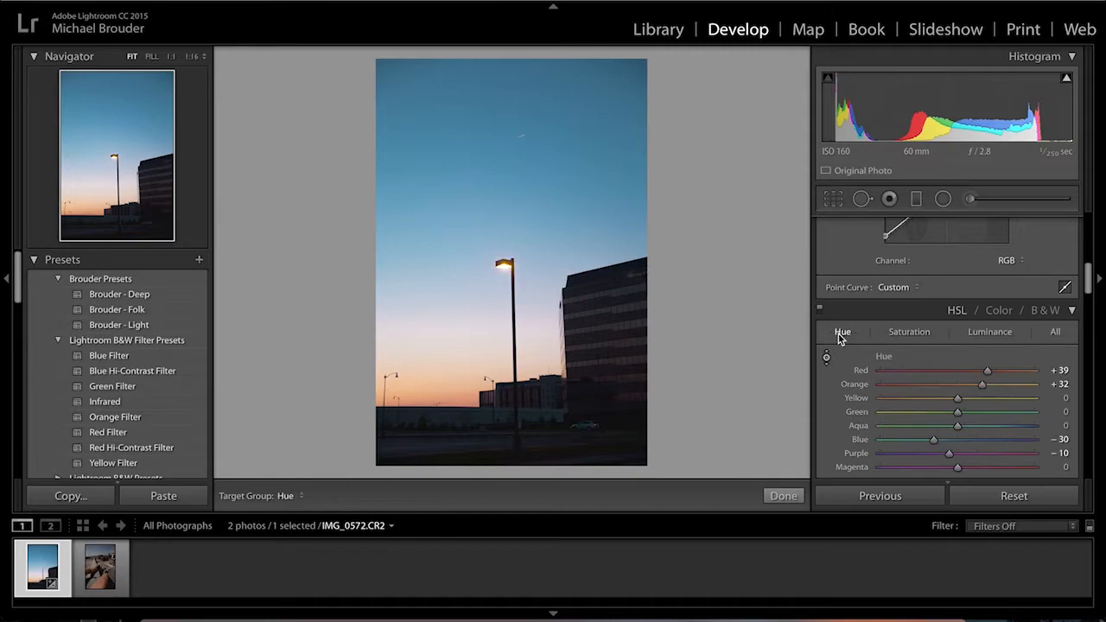
pyautogui.moveTo(439, 367); pyautogui.dragTo(439, 402)
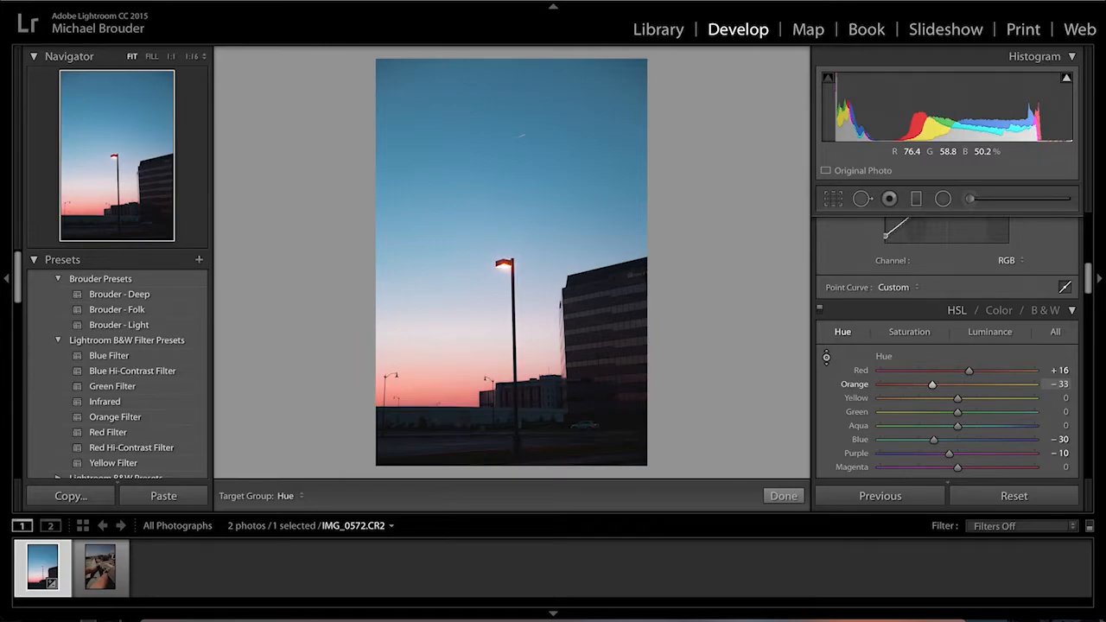
pyautogui.moveTo(439, 399); pyautogui.dragTo(440, 397)
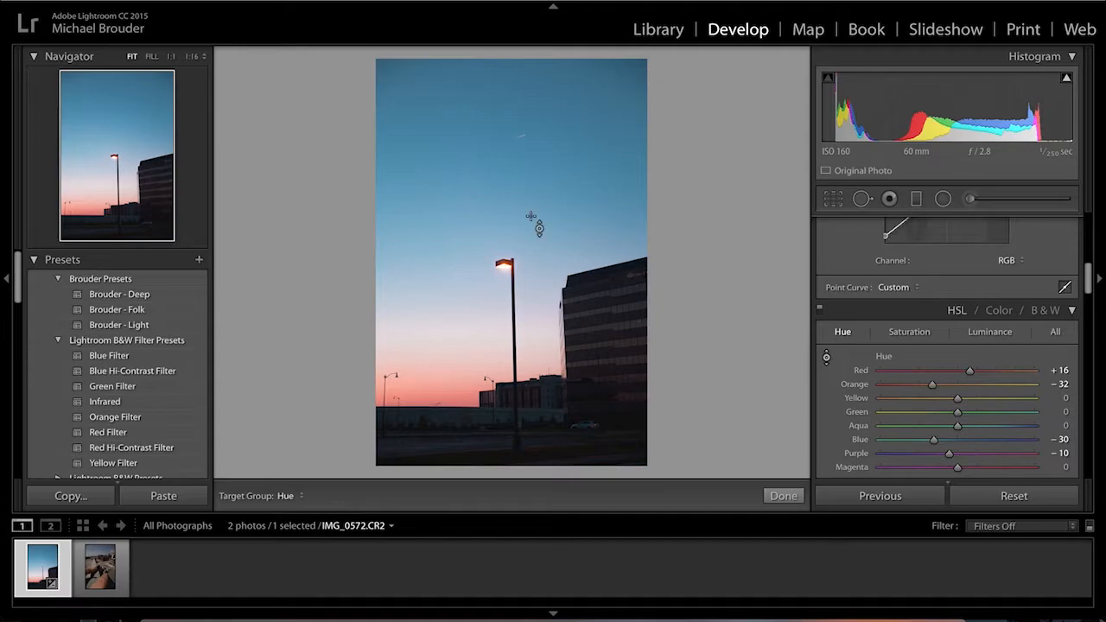
pyautogui.click(783, 495)
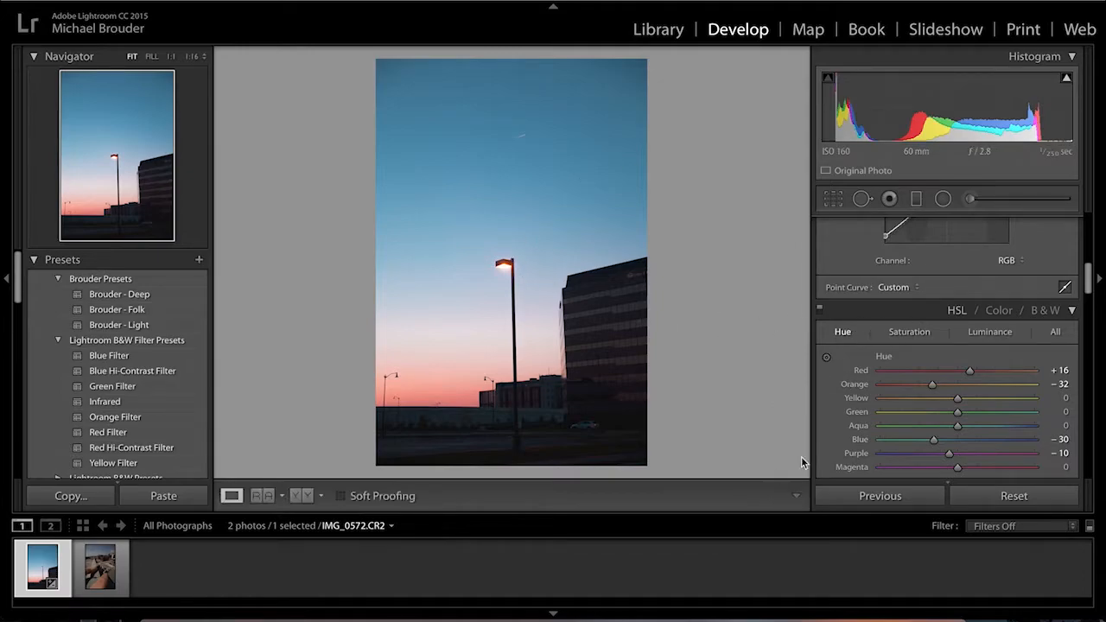
# Step: Raise the photo's Clarity to +50
pyautogui.scroll(8, 922, 365)
pyautogui.moveTo(966, 334); pyautogui.dragTo(989, 343)
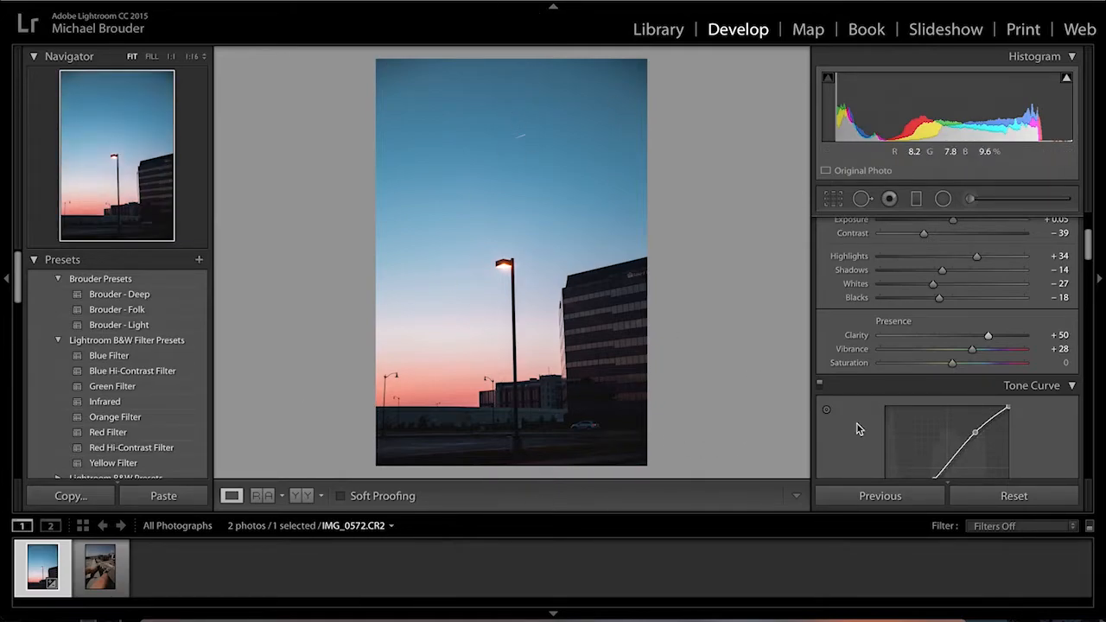
# Step: Compare the streetlight photo side by side with its unedited version, and open _MG_3525.CR2 for editing
pyautogui.click(300, 495)
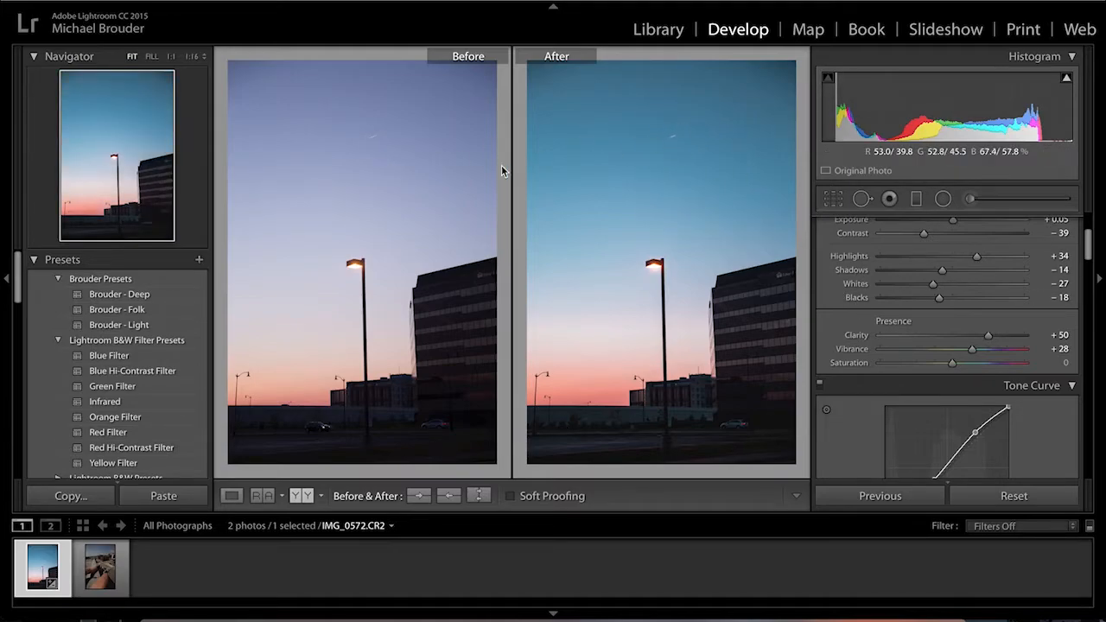
pyautogui.scroll(5, 908, 225)
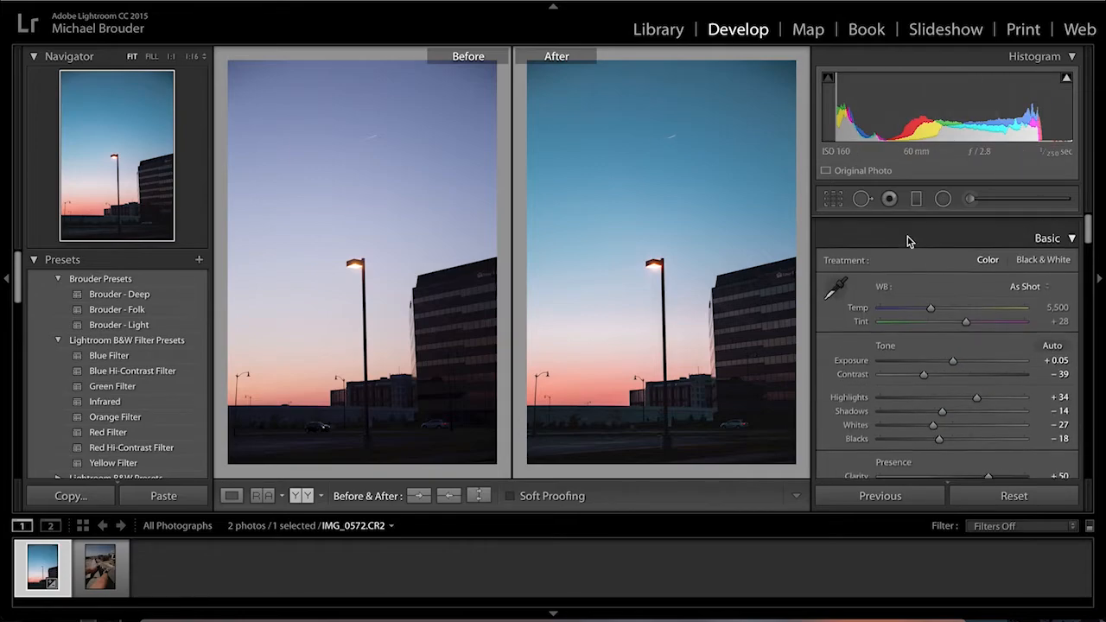
pyautogui.click(229, 496)
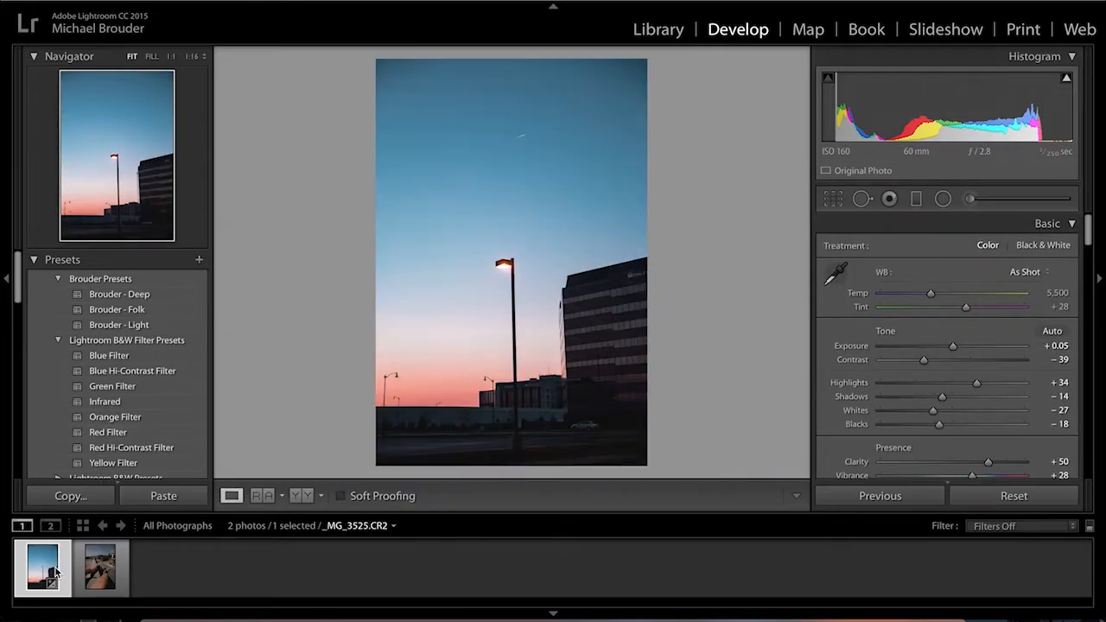
pyautogui.click(101, 568)
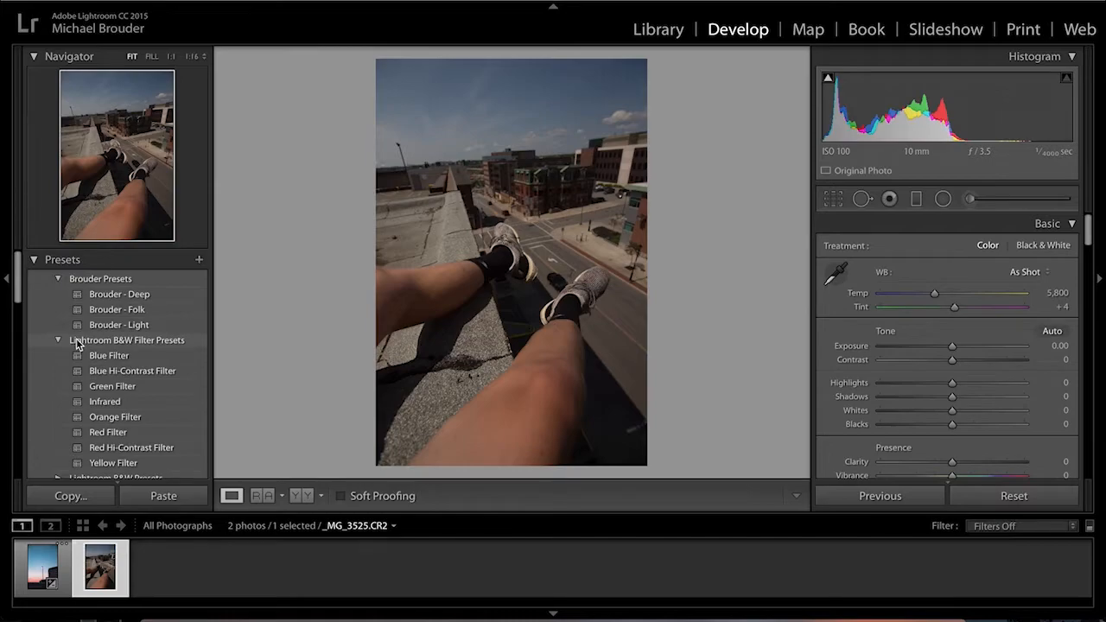
# Step: Try the Brouder - Deep and Brouder - Light presets on the rooftop photo, and reset its settings
pyautogui.click(147, 299)
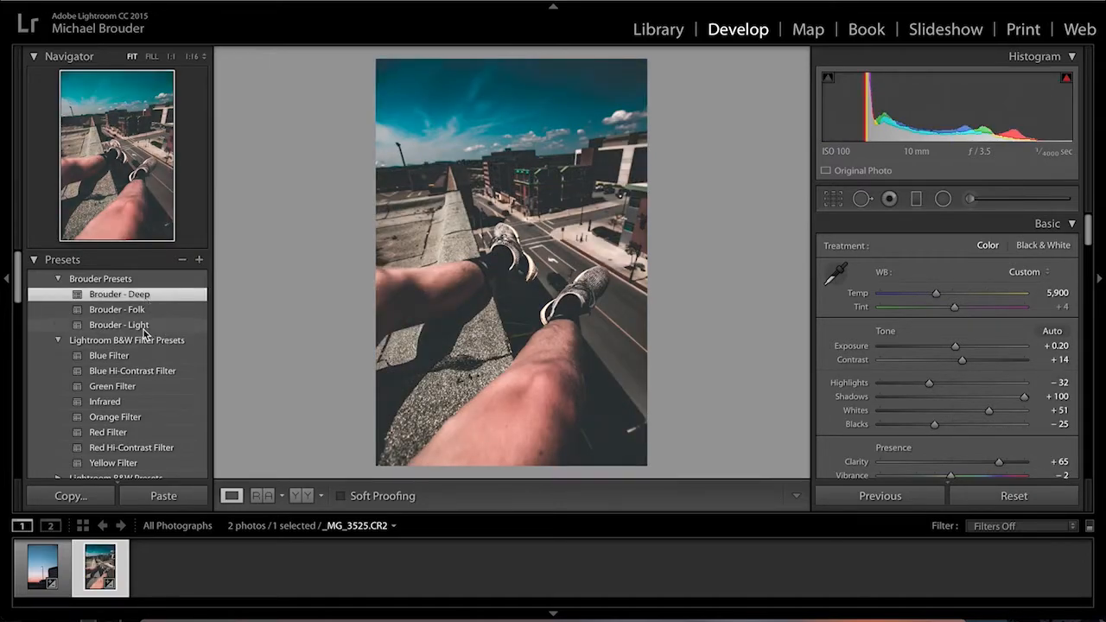
pyautogui.click(143, 326)
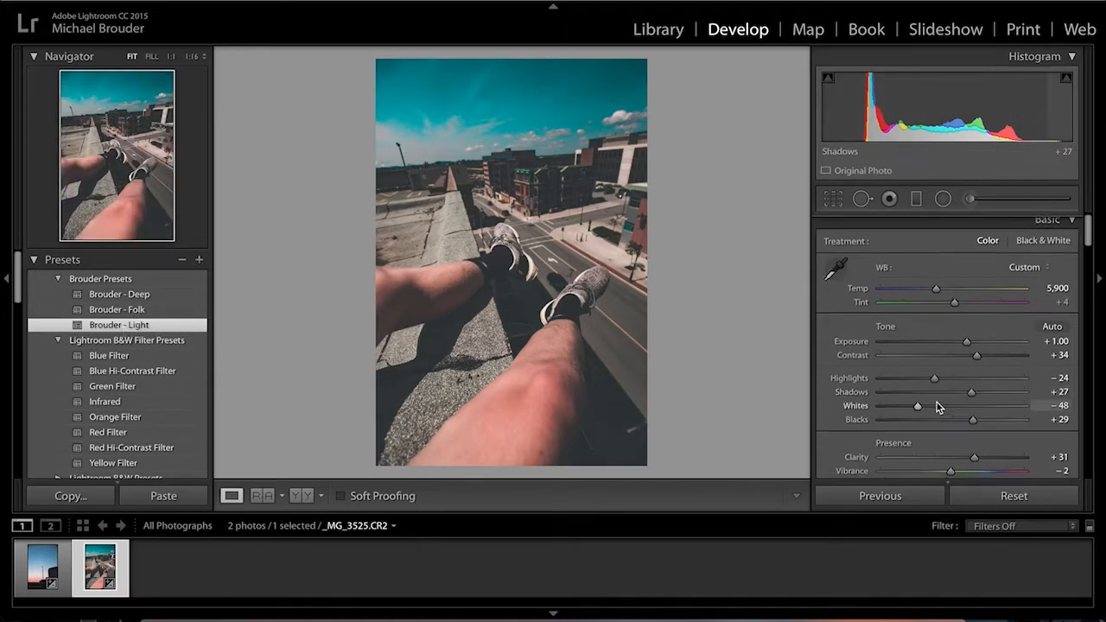
pyautogui.scroll(-2, 936, 412)
pyautogui.scroll(-5, 955, 331)
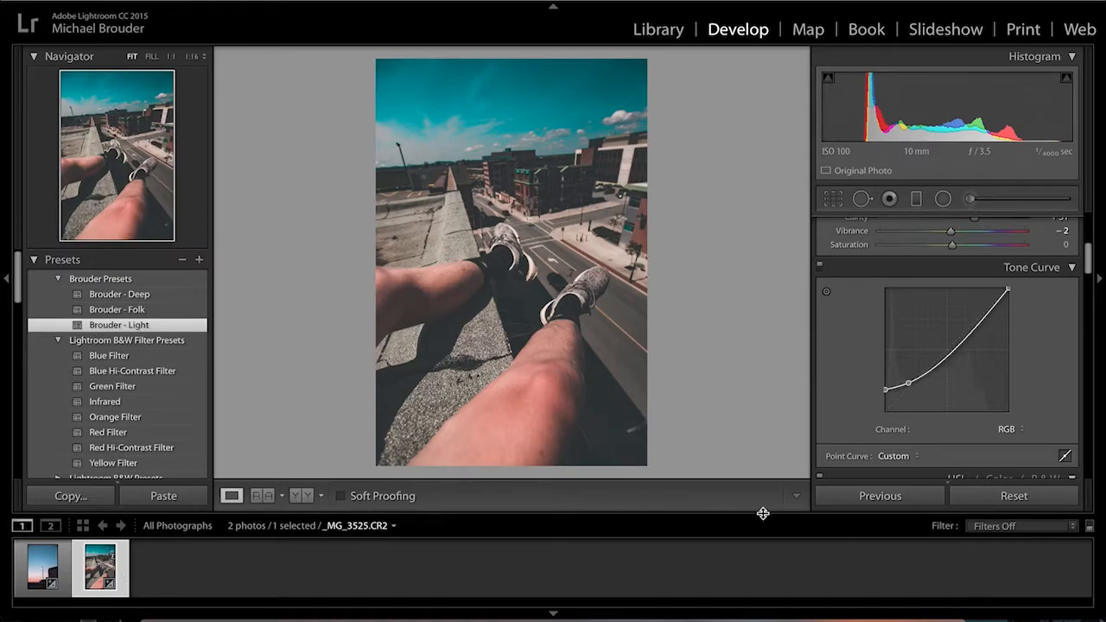
pyautogui.click(968, 504)
# Step: Set Exposure to +0.95, cool the white balance to Temp 4,669 and Tint -2, and return Contrast to 0
pyautogui.scroll(5, 964, 449)
pyautogui.scroll(-1, 964, 449)
pyautogui.moveTo(960, 344); pyautogui.dragTo(967, 347)
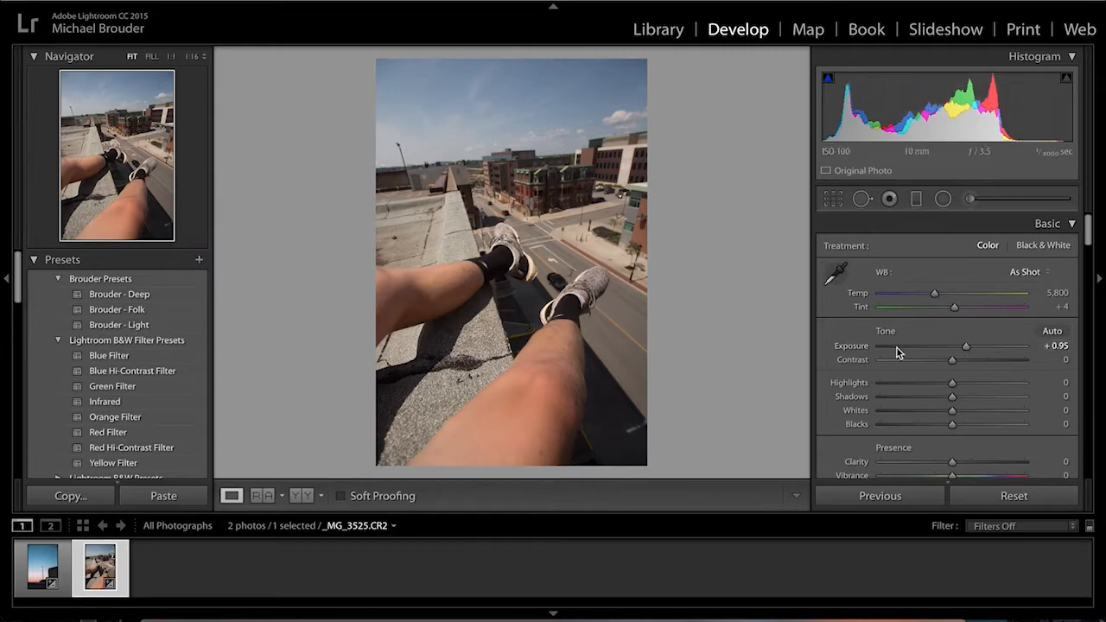
pyautogui.moveTo(933, 295); pyautogui.dragTo(952, 311)
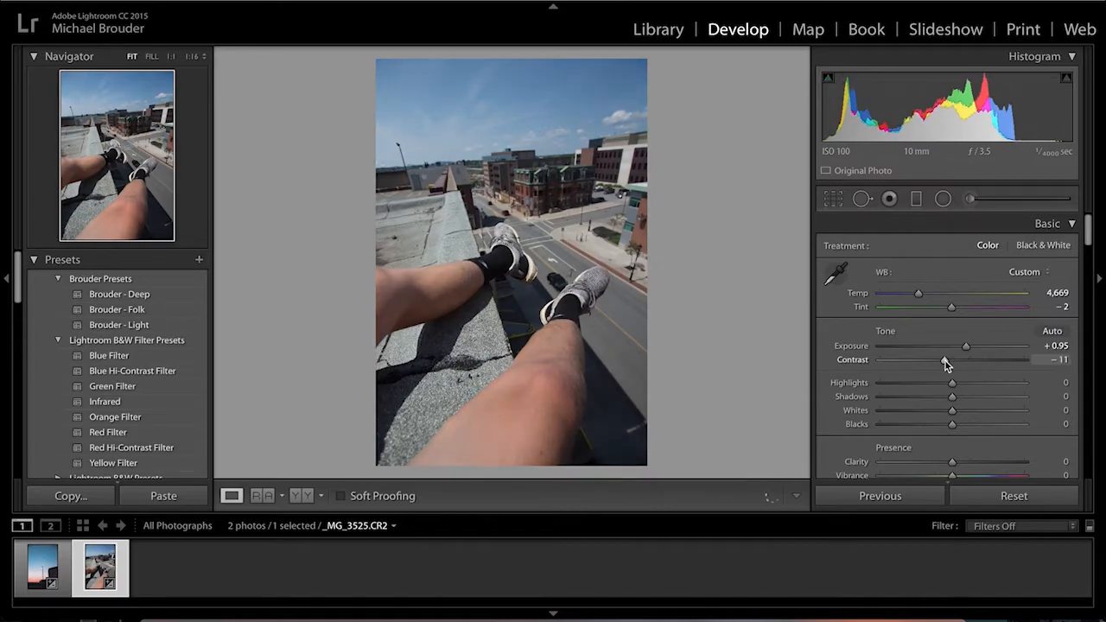
pyautogui.moveTo(968, 362); pyautogui.dragTo(953, 364)
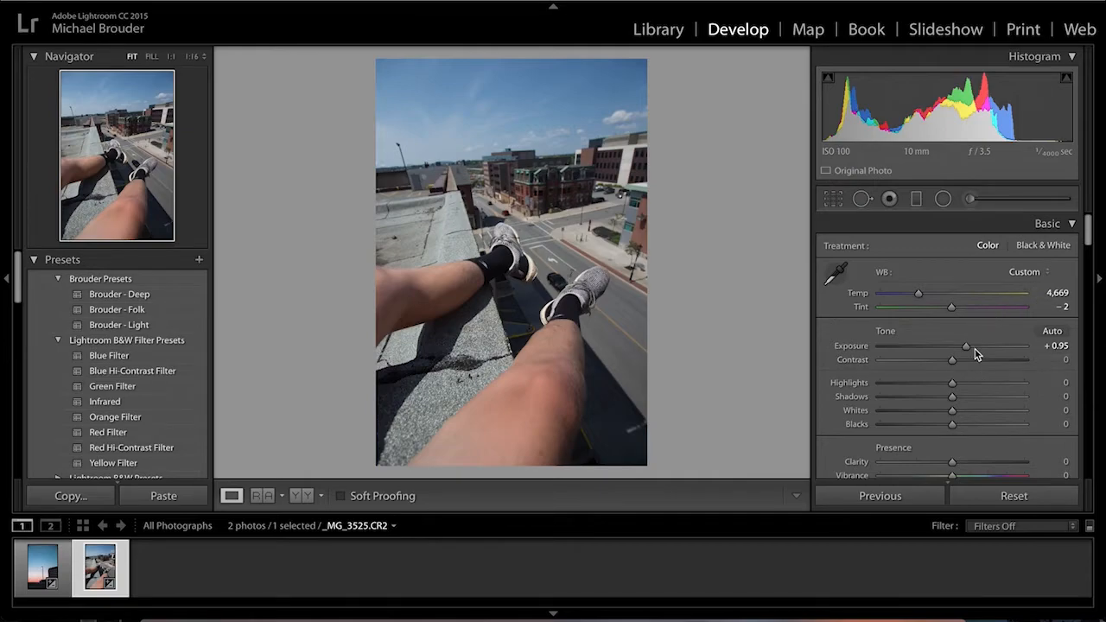
# Step: Balance the rooftop photo's tones with Highlights -21, Shadows +46, Whites +43 and Blacks -14
pyautogui.moveTo(971, 383); pyautogui.dragTo(935, 398)
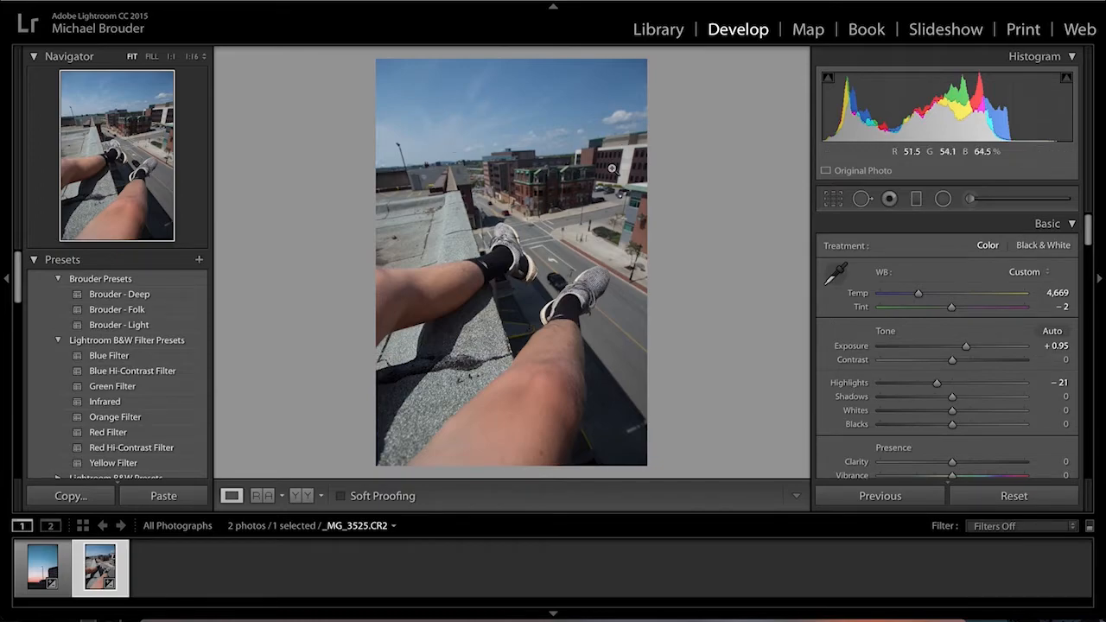
pyautogui.moveTo(990, 401)
pyautogui.mouseDown()
pyautogui.moveTo(1005, 399)
pyautogui.moveTo(986, 398)
pyautogui.mouseUp()
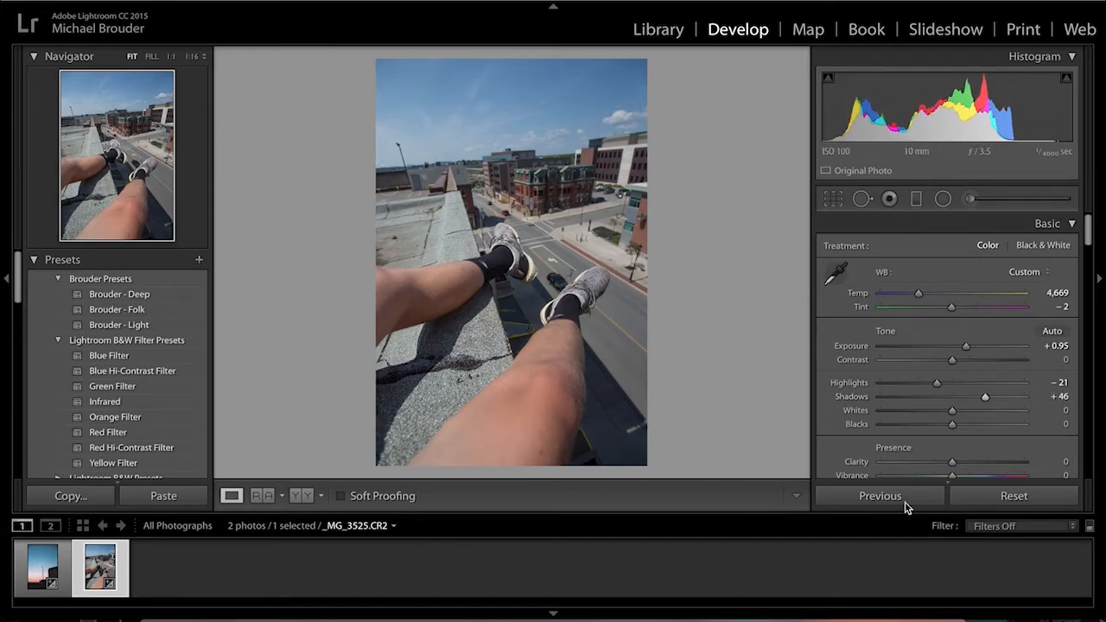
pyautogui.moveTo(951, 411); pyautogui.dragTo(985, 412)
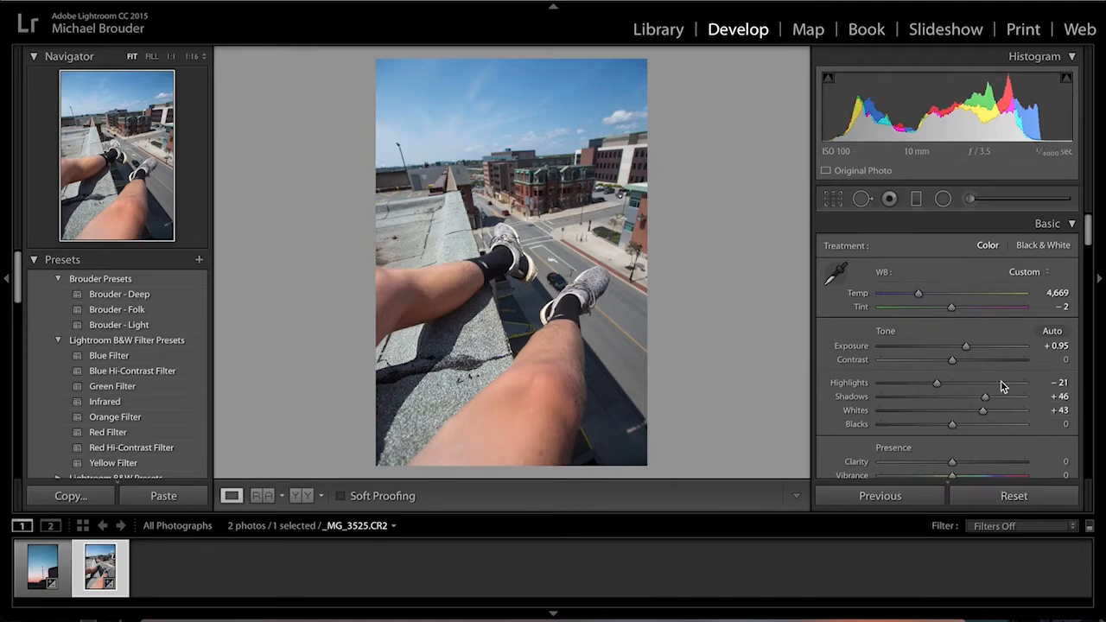
pyautogui.scroll(-1, 1003, 373)
pyautogui.moveTo(953, 397)
pyautogui.mouseDown()
pyautogui.moveTo(973, 397)
pyautogui.moveTo(916, 402)
pyautogui.moveTo(969, 401)
pyautogui.moveTo(942, 403)
pyautogui.mouseUp()
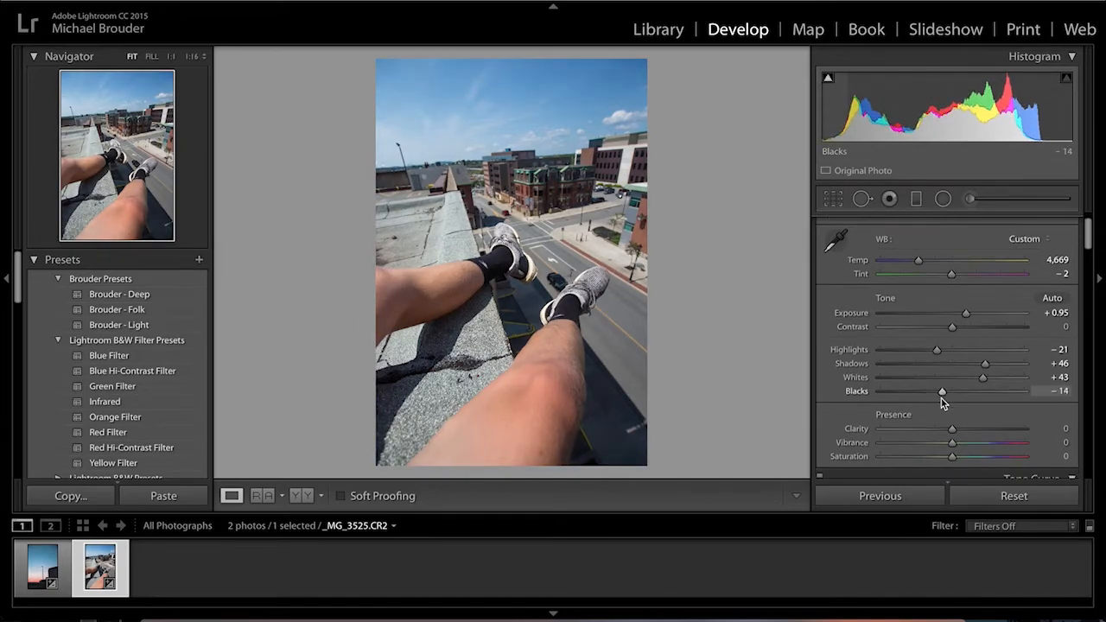
# Step: Shape the RGB tone curve with a highlight point and a shadow point, and slightly raise its black endpoint to fade the blacks
pyautogui.scroll(-3, 944, 403)
pyautogui.scroll(-6, 942, 403)
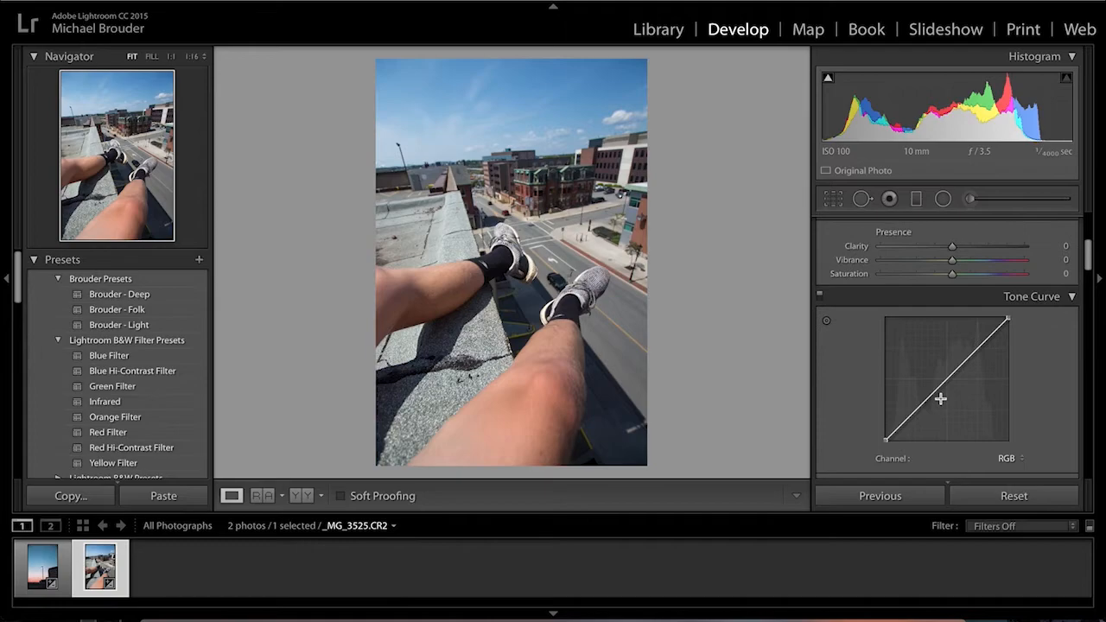
pyautogui.moveTo(978, 312); pyautogui.dragTo(974, 309)
pyautogui.moveTo(923, 363); pyautogui.dragTo(923, 368)
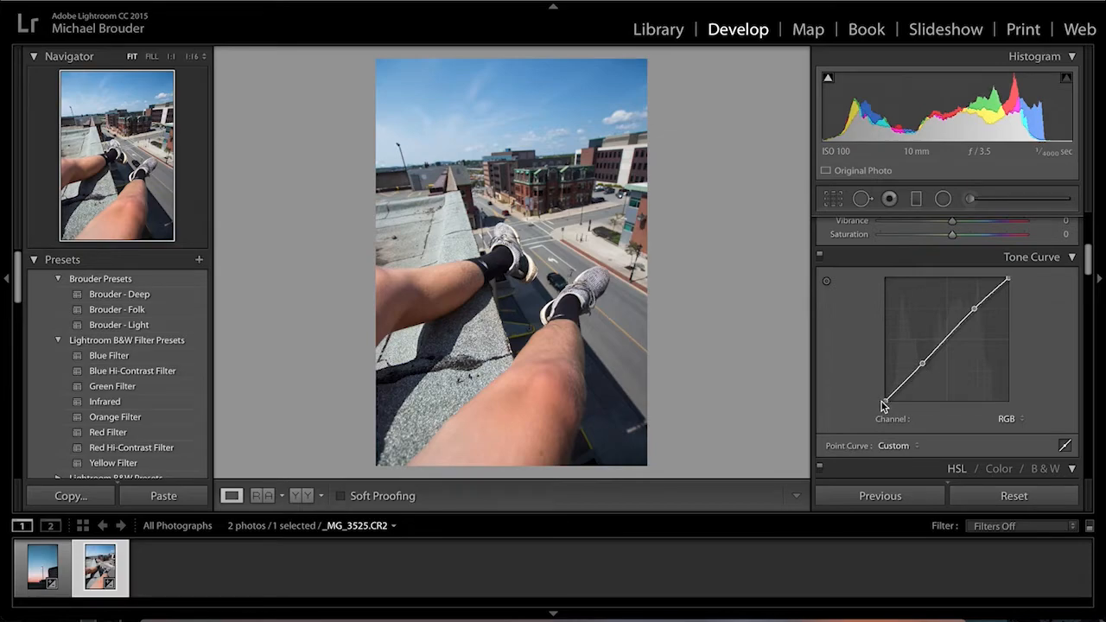
pyautogui.moveTo(885, 406); pyautogui.dragTo(886, 398)
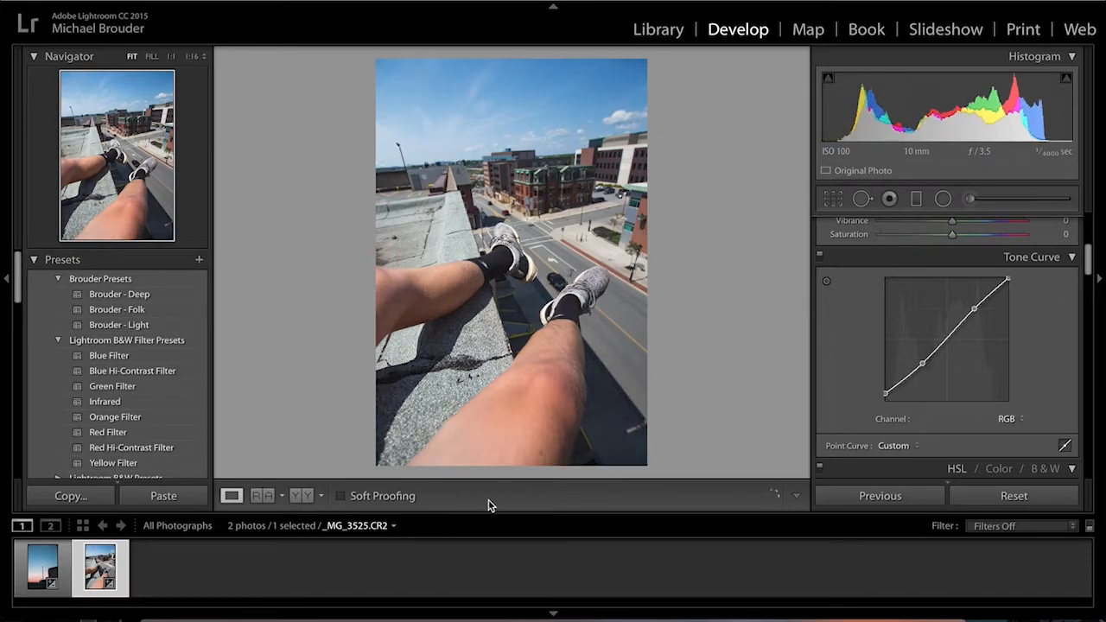
# Step: Compare the rooftop photo before and after the edits side by side, and return to the single view
pyautogui.scroll(10, 1003, 315)
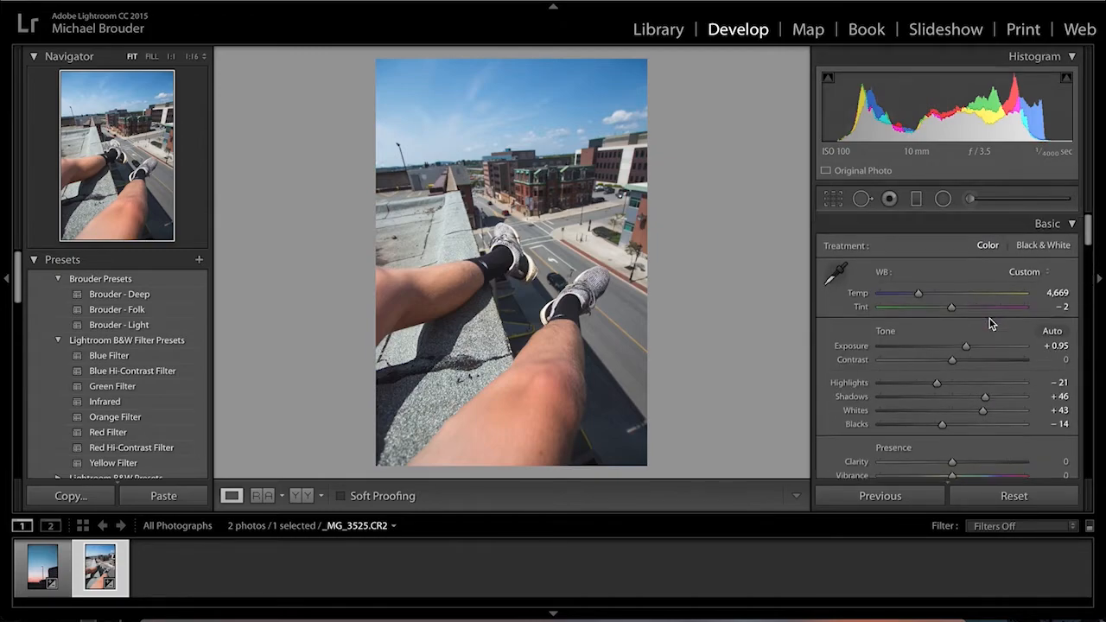
pyautogui.scroll(-2, 869, 380)
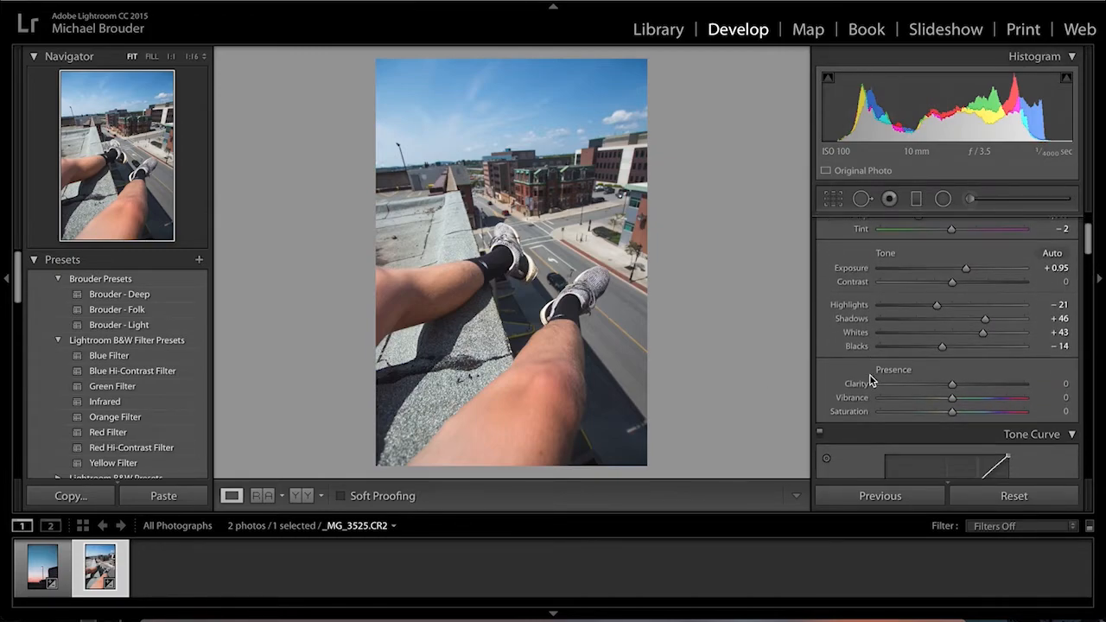
pyautogui.click(302, 495)
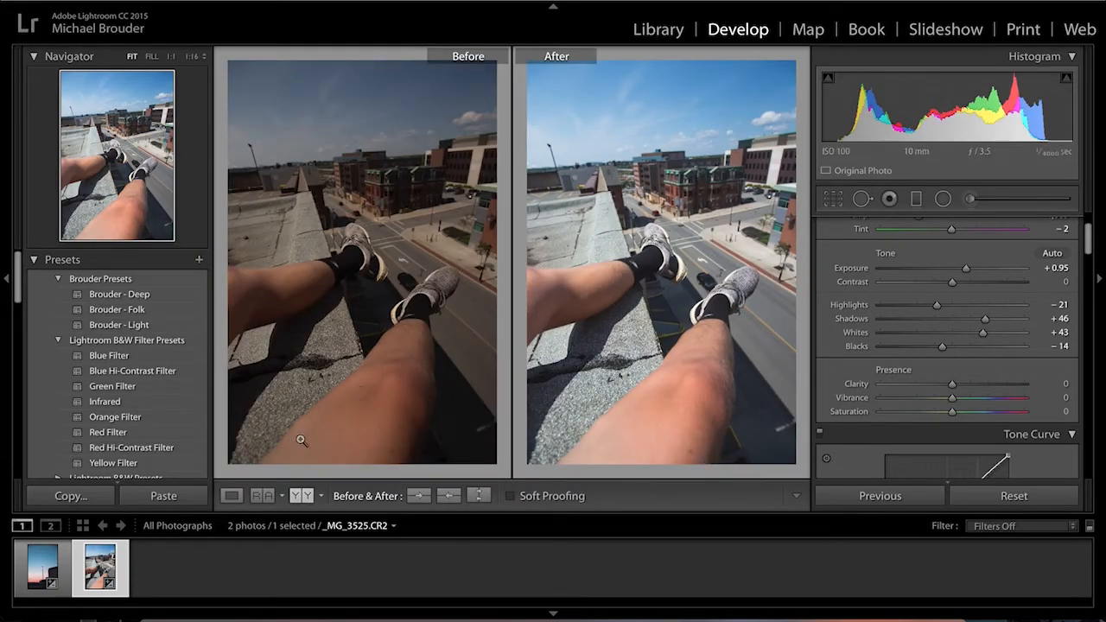
pyautogui.click(231, 495)
# Step: Turn the sky teal with the HSL targeted adjustment, setting Blue hue to -27 and Blue luminance to -29
pyautogui.scroll(-6, 960, 305)
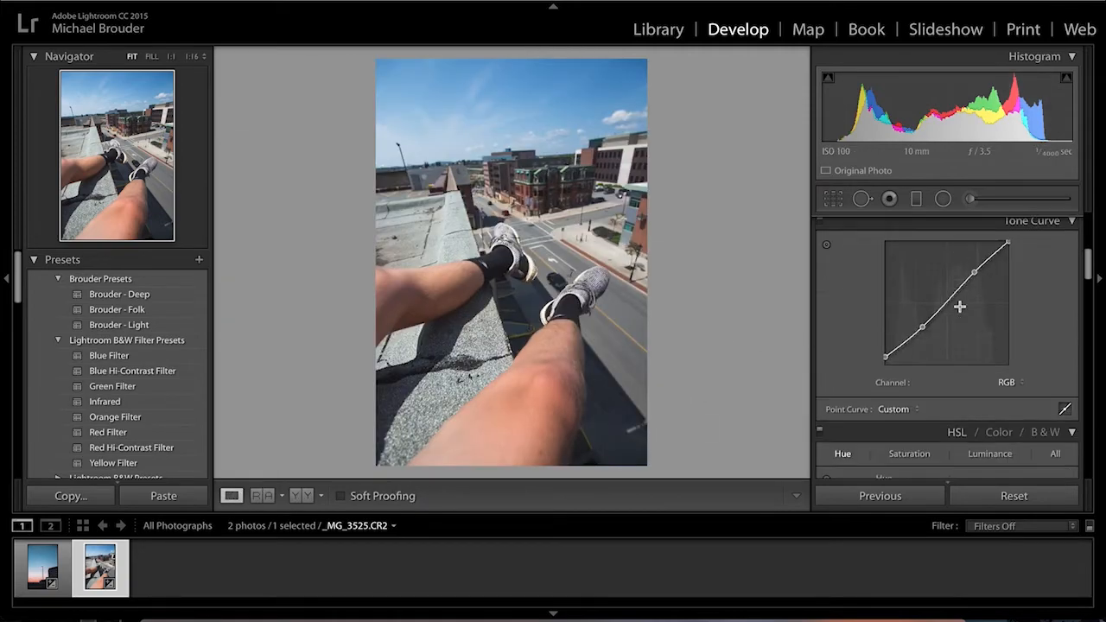
pyautogui.click(826, 258)
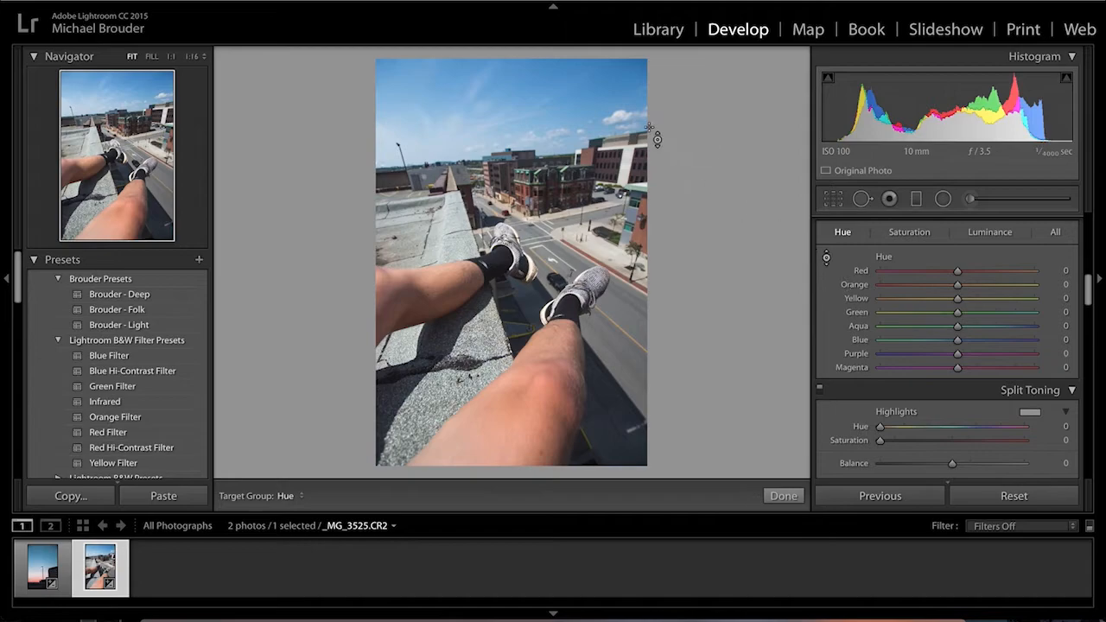
pyautogui.moveTo(624, 107); pyautogui.dragTo(624, 139)
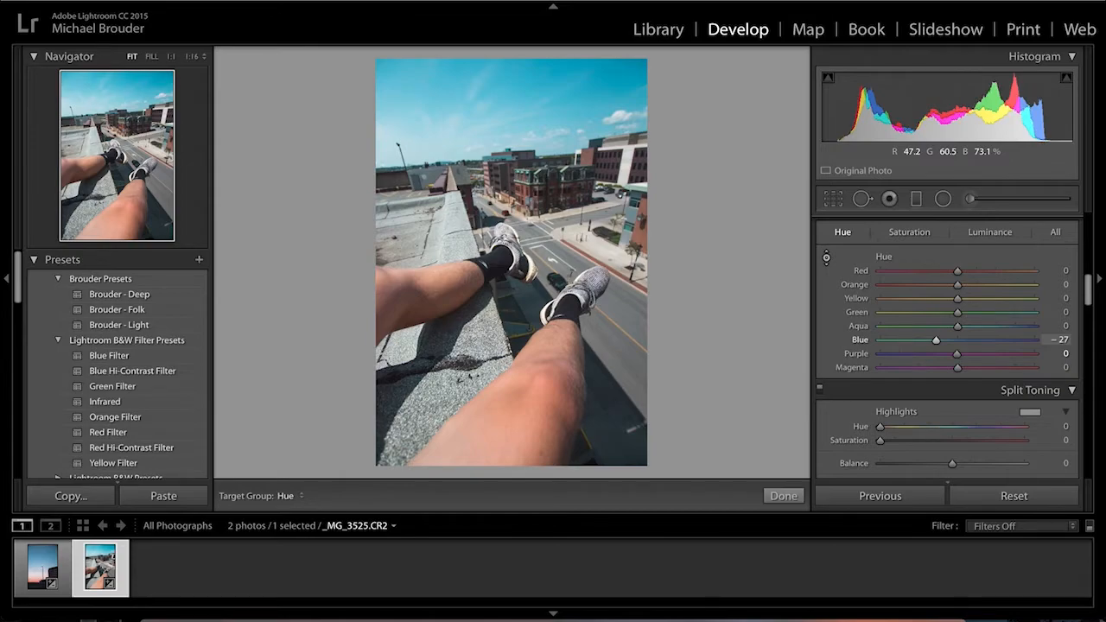
pyautogui.moveTo(624, 122); pyautogui.dragTo(624, 139)
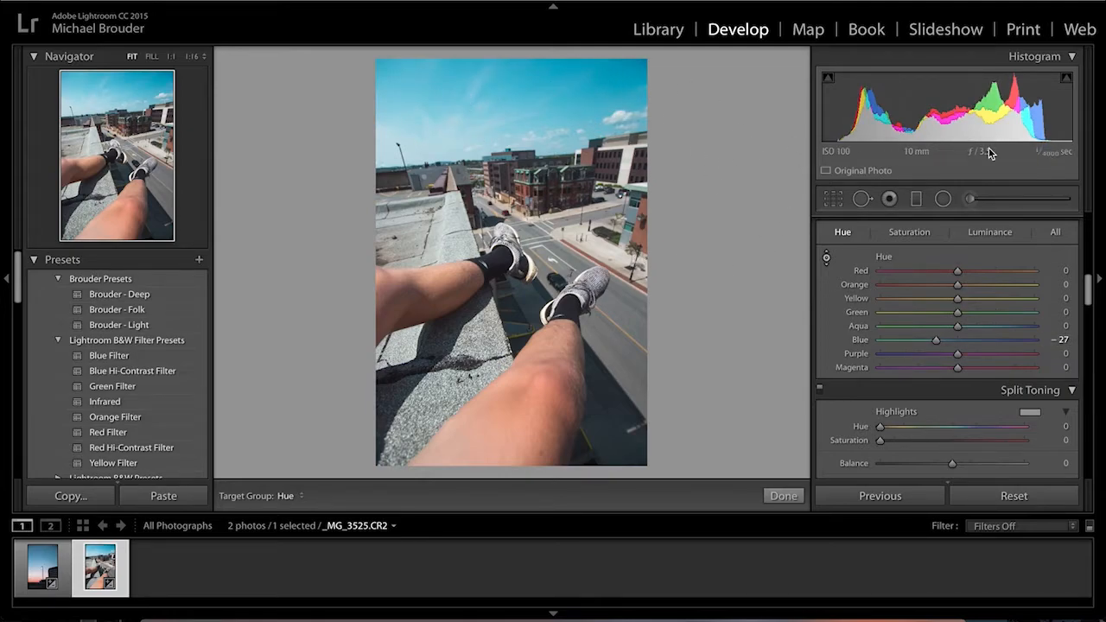
pyautogui.click(989, 231)
pyautogui.moveTo(643, 108); pyautogui.dragTo(644, 132)
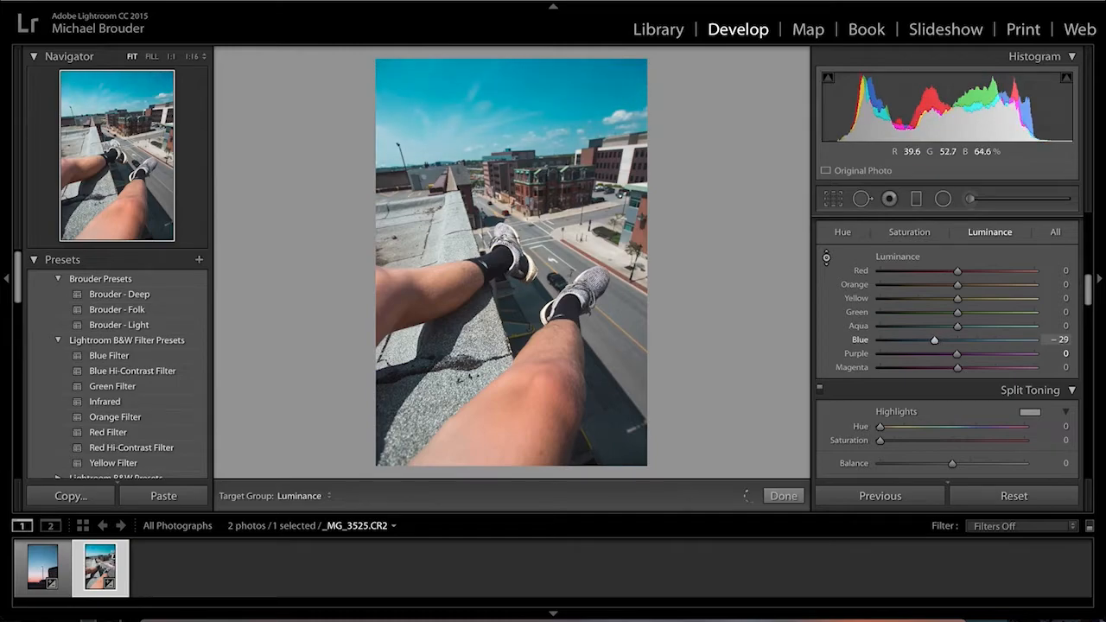
# Step: Warm the split toning highlights with Hue 34 and Saturation 11
pyautogui.scroll(-2, 950, 406)
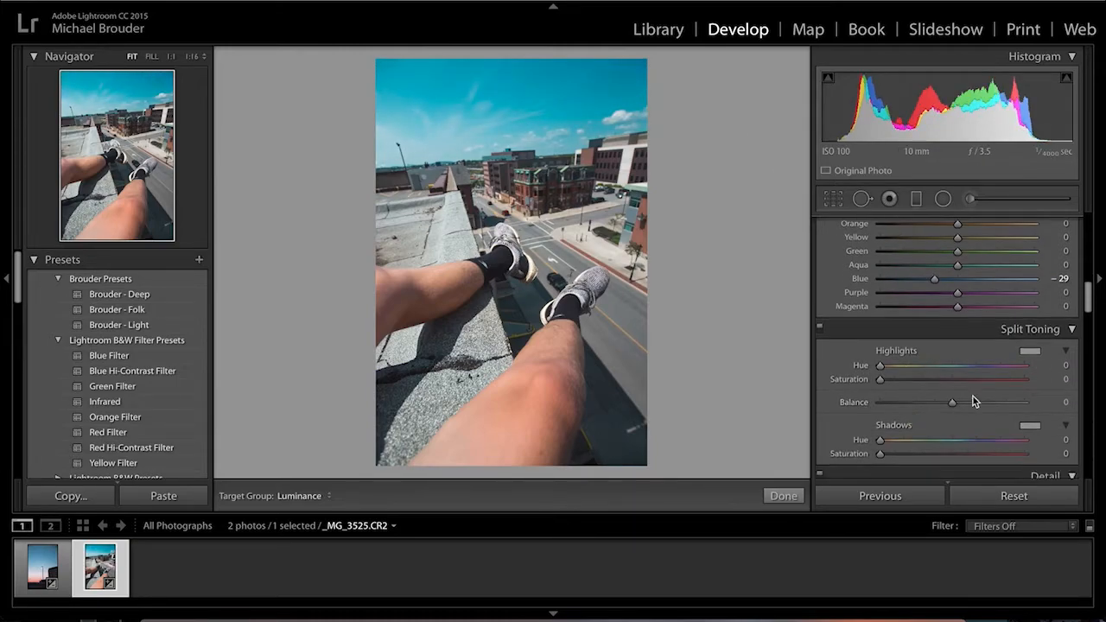
pyautogui.click(1030, 351)
pyautogui.moveTo(825, 401); pyautogui.dragTo(744, 413)
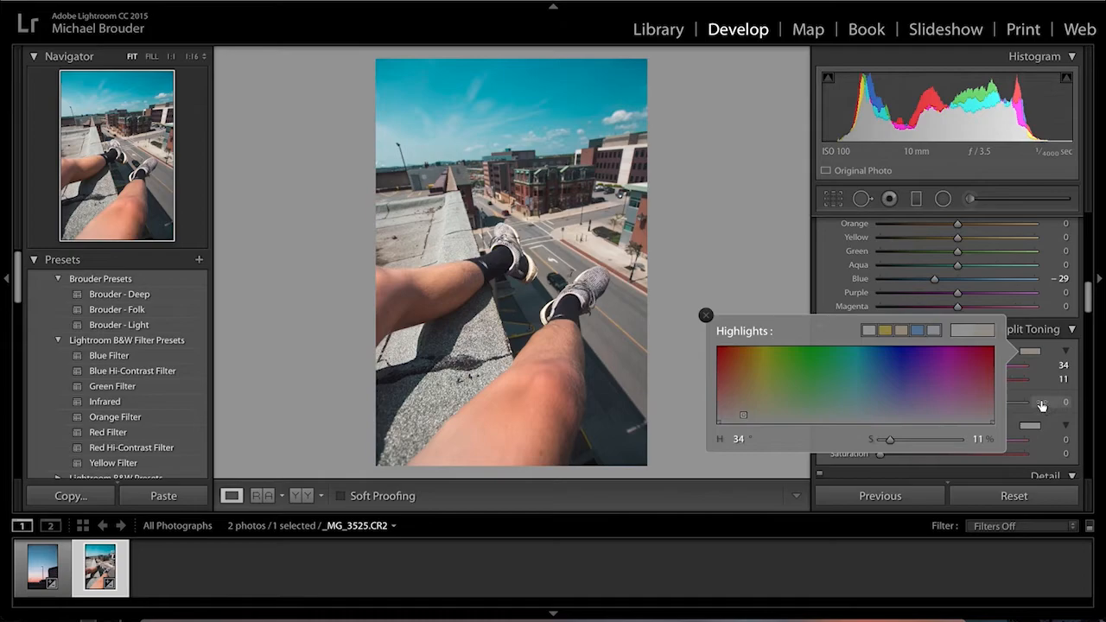
pyautogui.click(1054, 422)
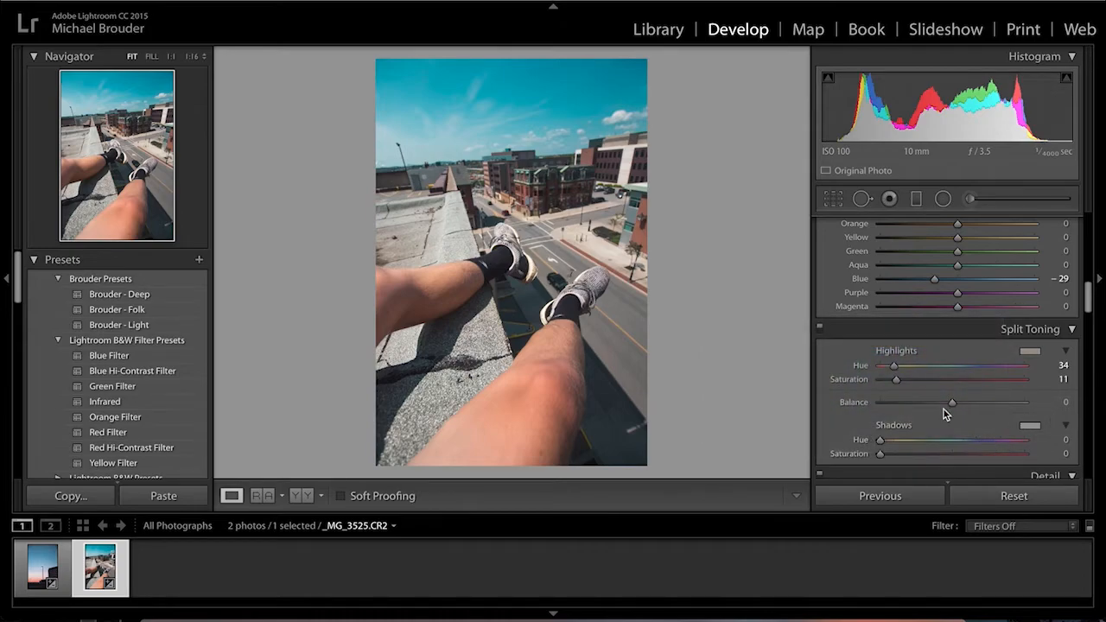
# Step: Set the Luminance noise reduction to 21
pyautogui.scroll(-1, 949, 404)
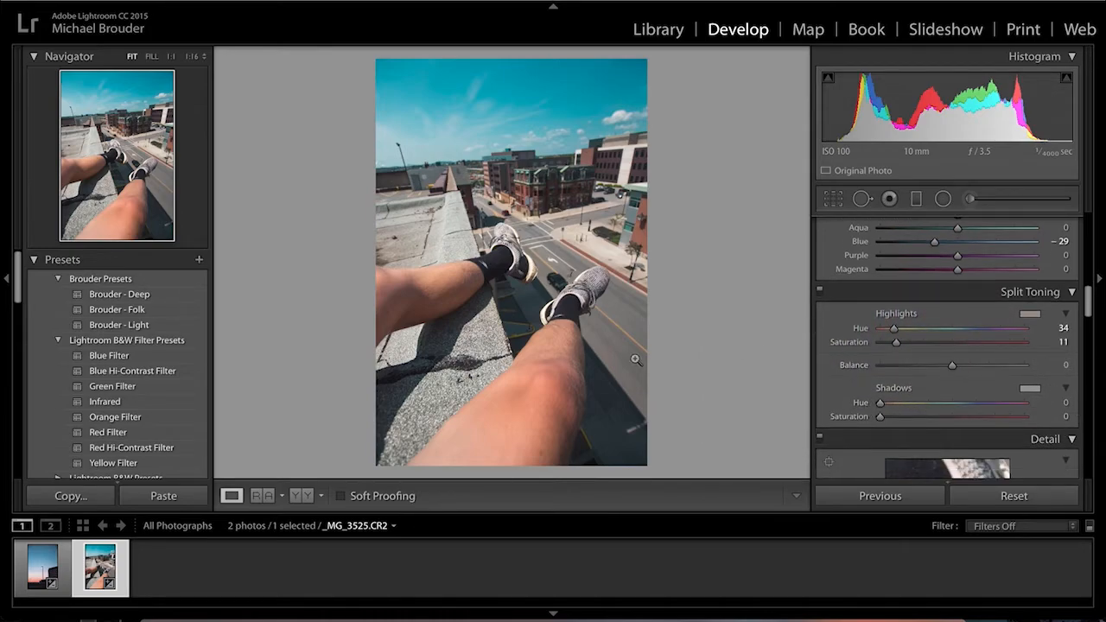
pyautogui.scroll(-1, 948, 347)
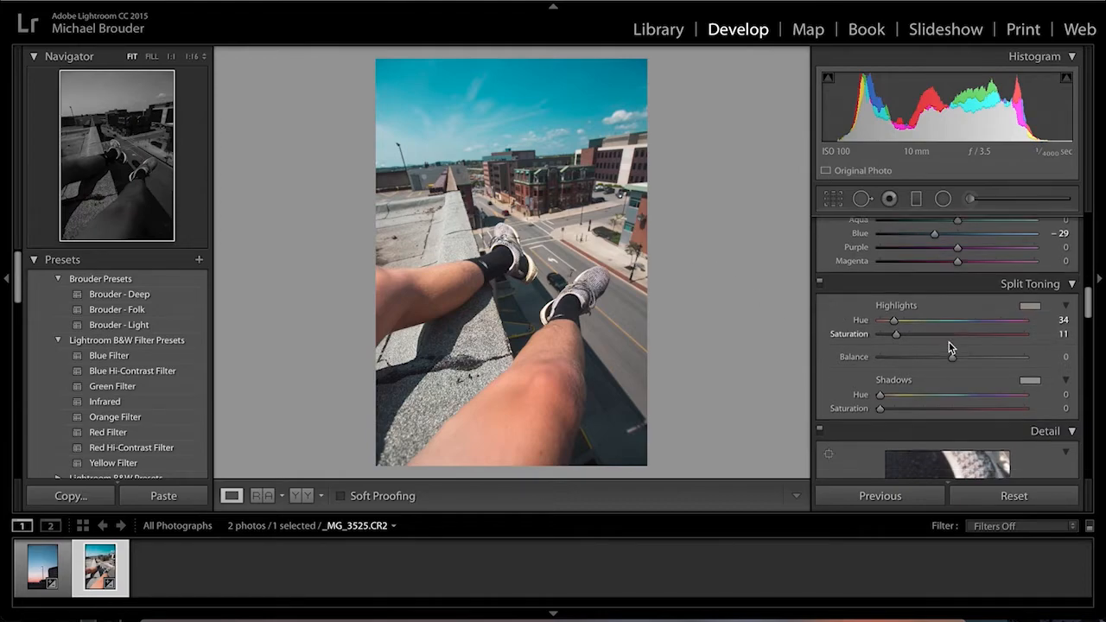
pyautogui.scroll(-6, 949, 342)
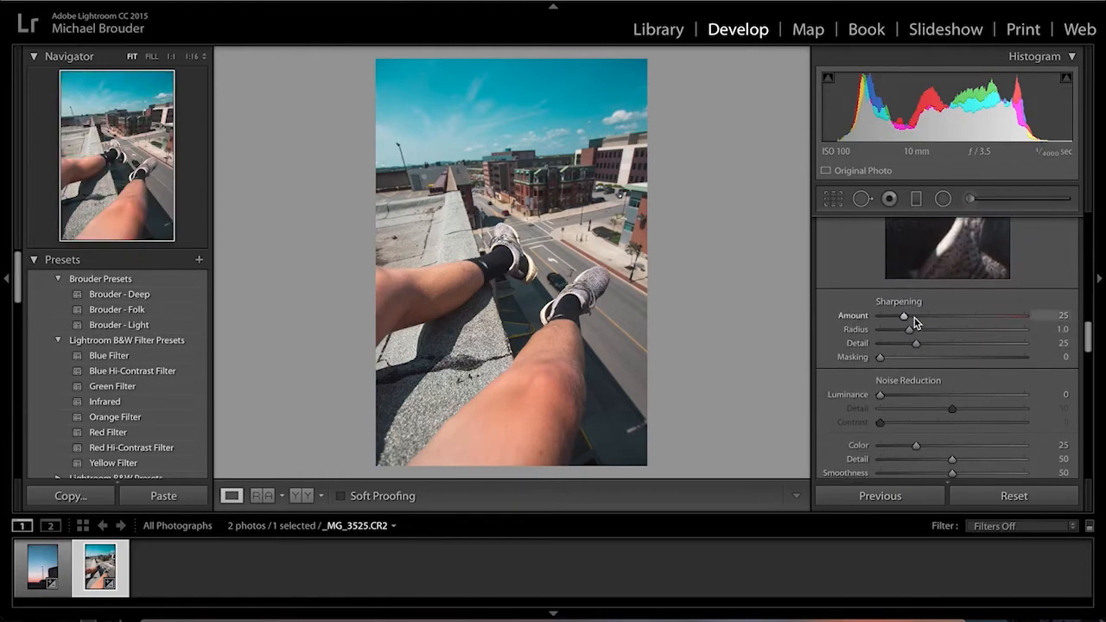
pyautogui.scroll(-1, 950, 337)
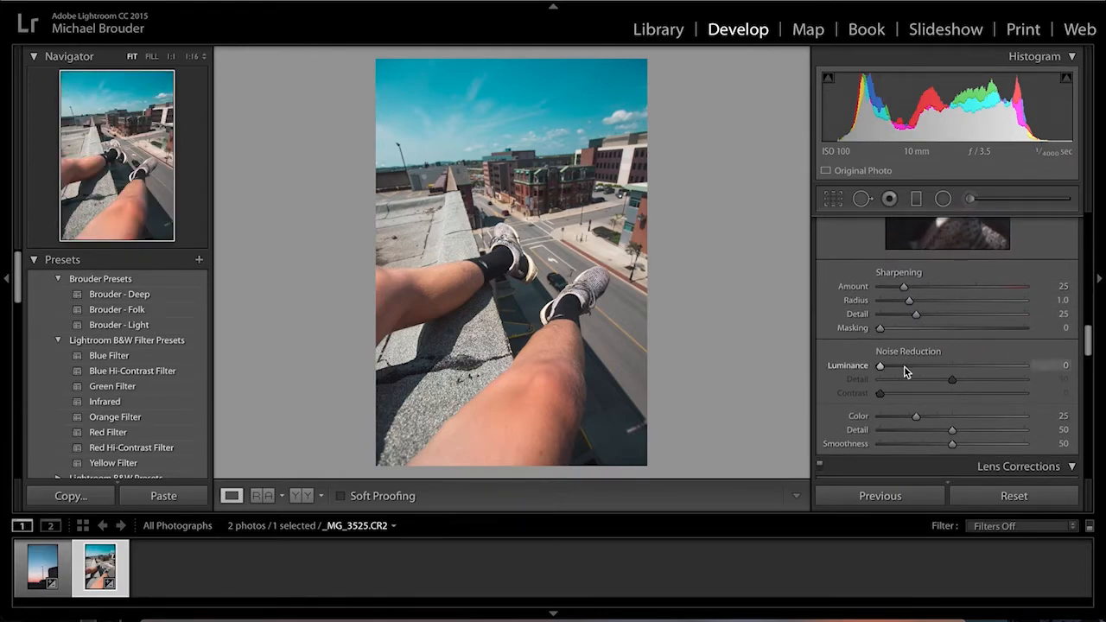
pyautogui.moveTo(880, 365); pyautogui.dragTo(910, 365)
# Step: Enable Remove Chromatic Aberration in the photo's lens corrections
pyautogui.scroll(-3, 1061, 318)
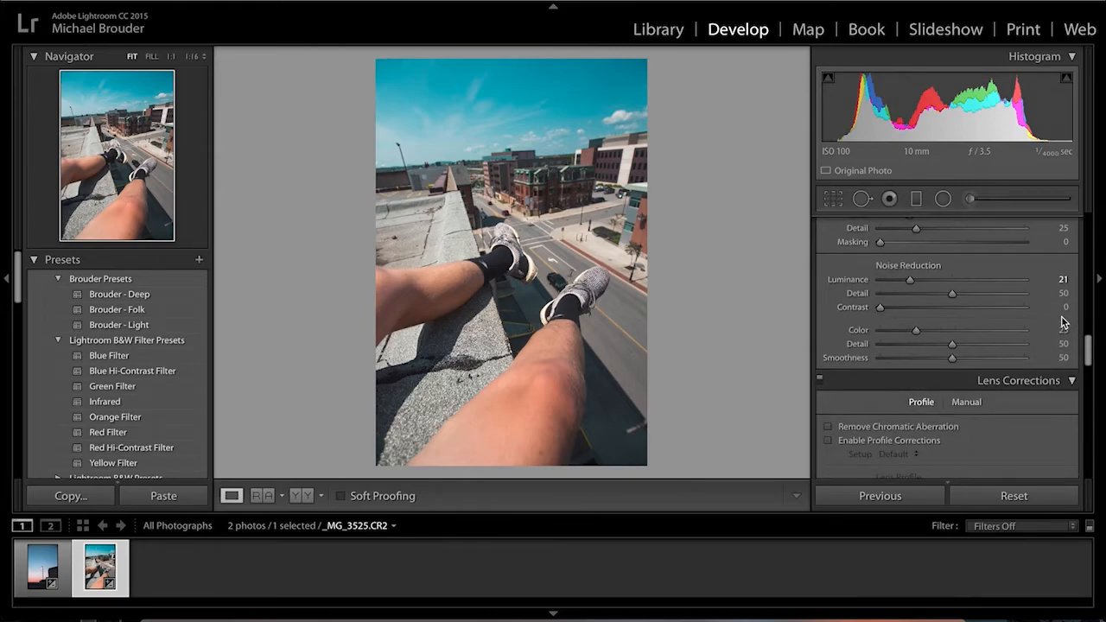
pyautogui.scroll(-1, 919, 429)
pyautogui.click(828, 386)
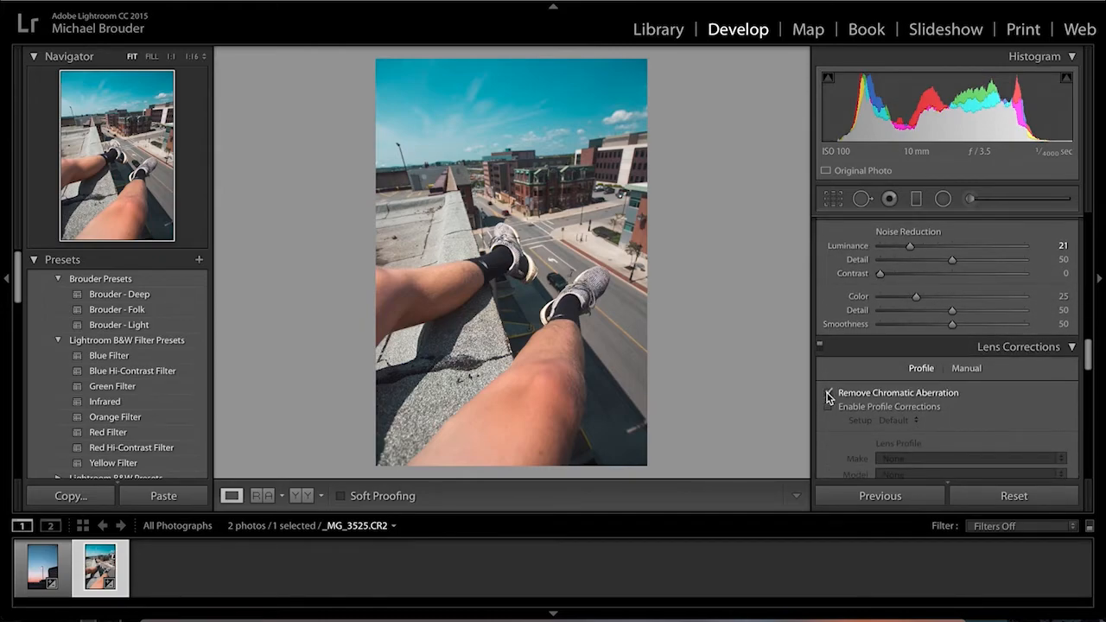
pyautogui.scroll(-2, 828, 395)
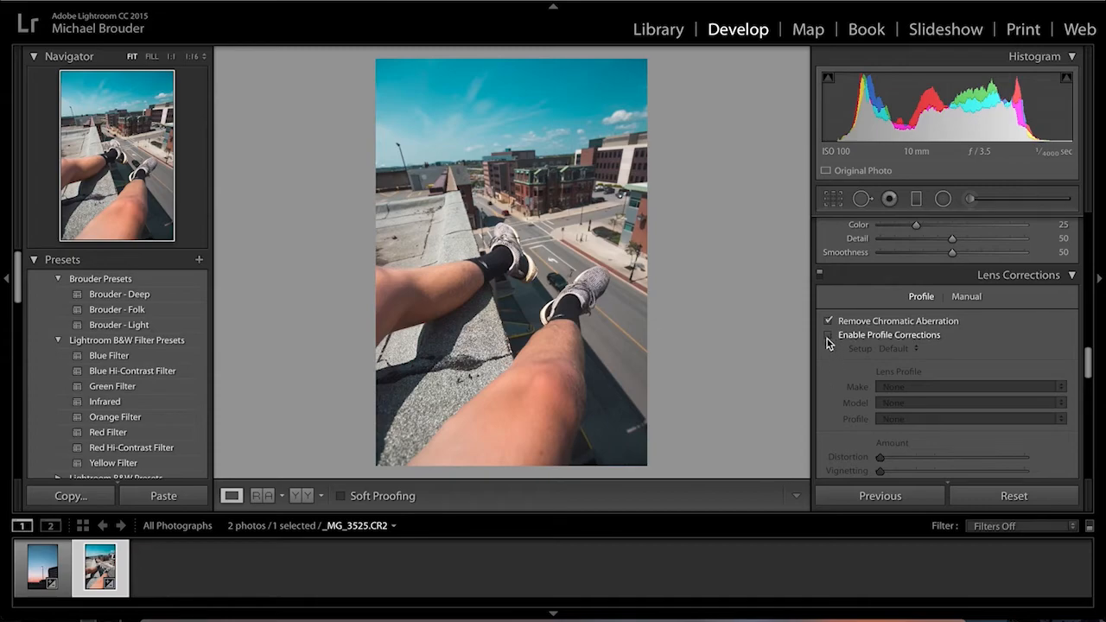
# Step: Enable lens profile corrections for the rooftop photo with Distortion at 200 and Vignetting at 0
pyautogui.click(828, 336)
pyautogui.scroll(-2, 827, 339)
pyautogui.moveTo(957, 399); pyautogui.dragTo(955, 399)
pyautogui.moveTo(747, 399); pyautogui.dragTo(747, 398)
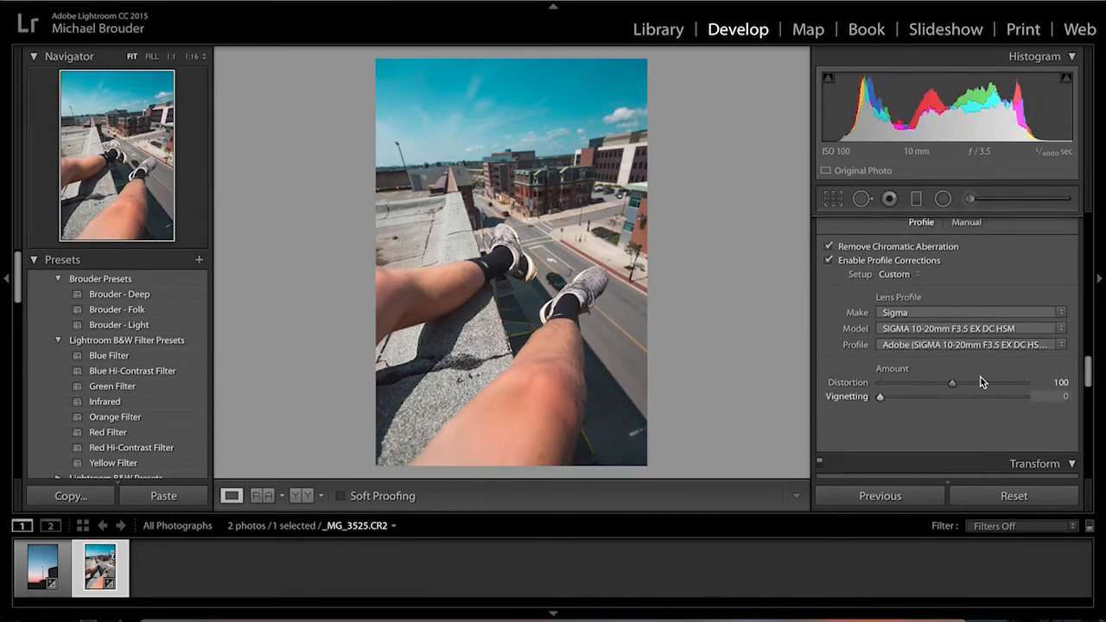
pyautogui.moveTo(951, 385); pyautogui.dragTo(793, 387)
pyautogui.moveTo(883, 383); pyautogui.dragTo(1024, 382)
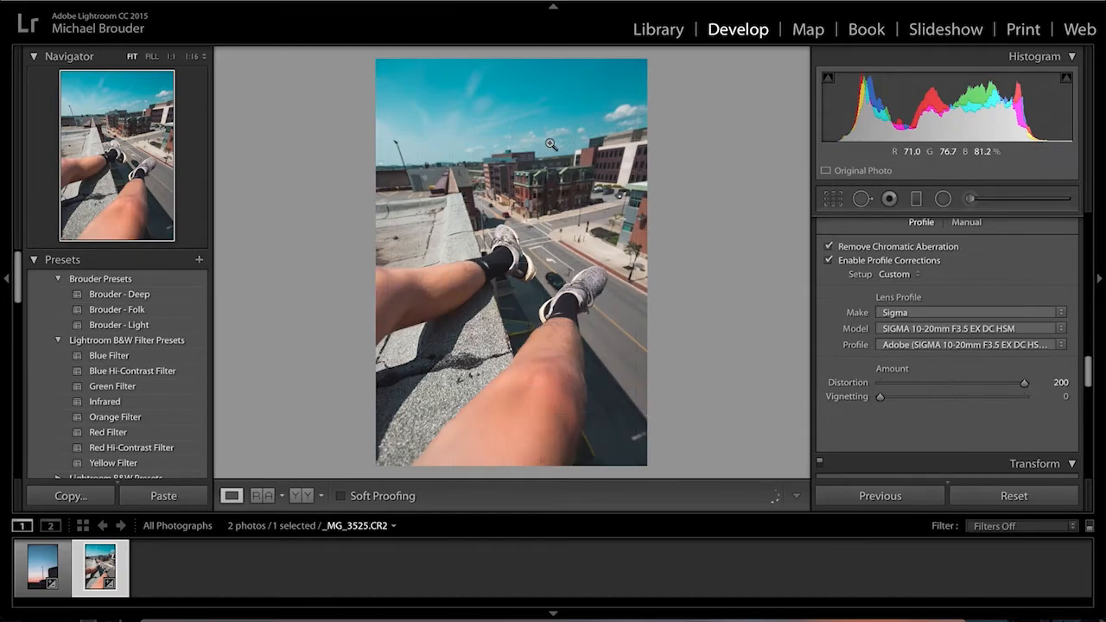
pyautogui.scroll(-10, 991, 439)
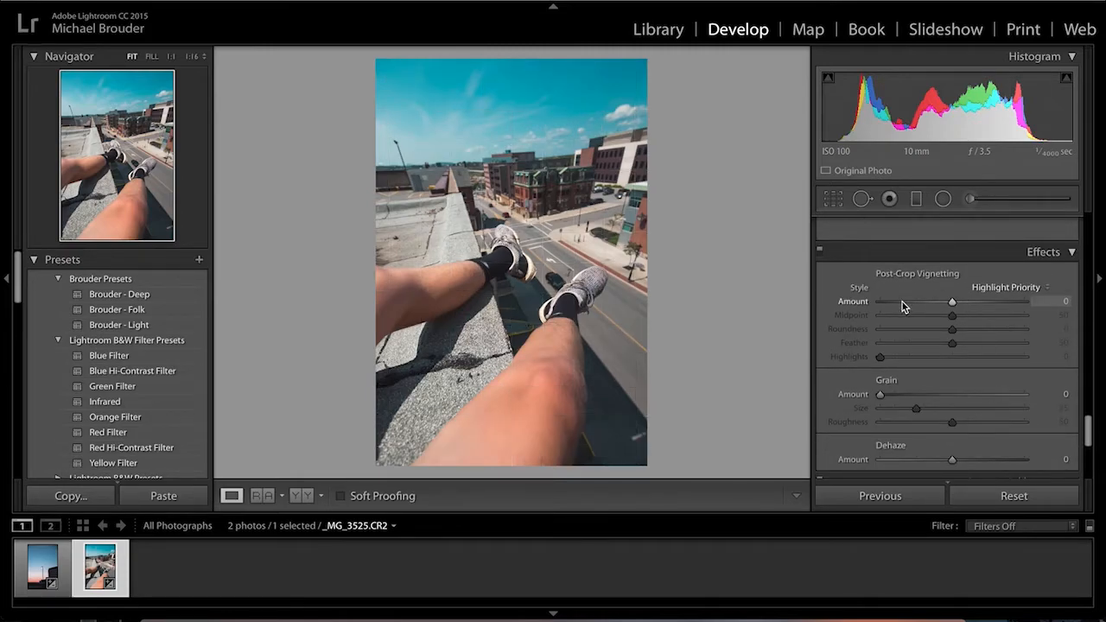
pyautogui.moveTo(951, 302)
pyautogui.mouseDown()
pyautogui.moveTo(922, 305)
pyautogui.moveTo(955, 303)
pyautogui.moveTo(916, 308)
pyautogui.moveTo(916, 321)
pyautogui.moveTo(953, 320)
pyautogui.mouseUp()
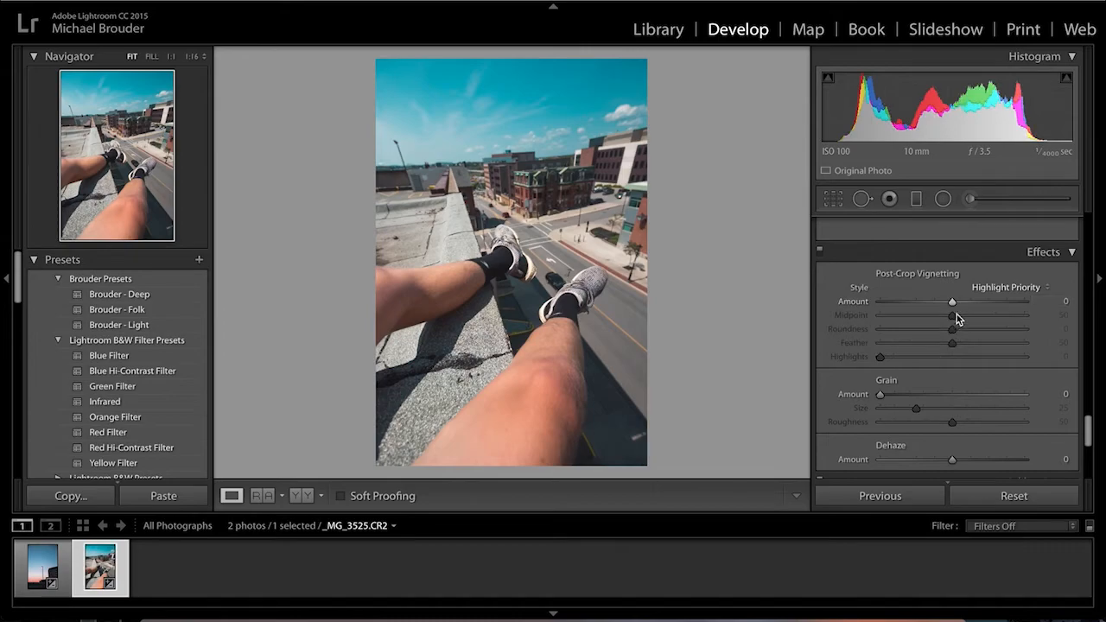
pyautogui.scroll(3, 978, 285)
pyautogui.scroll(6, 978, 282)
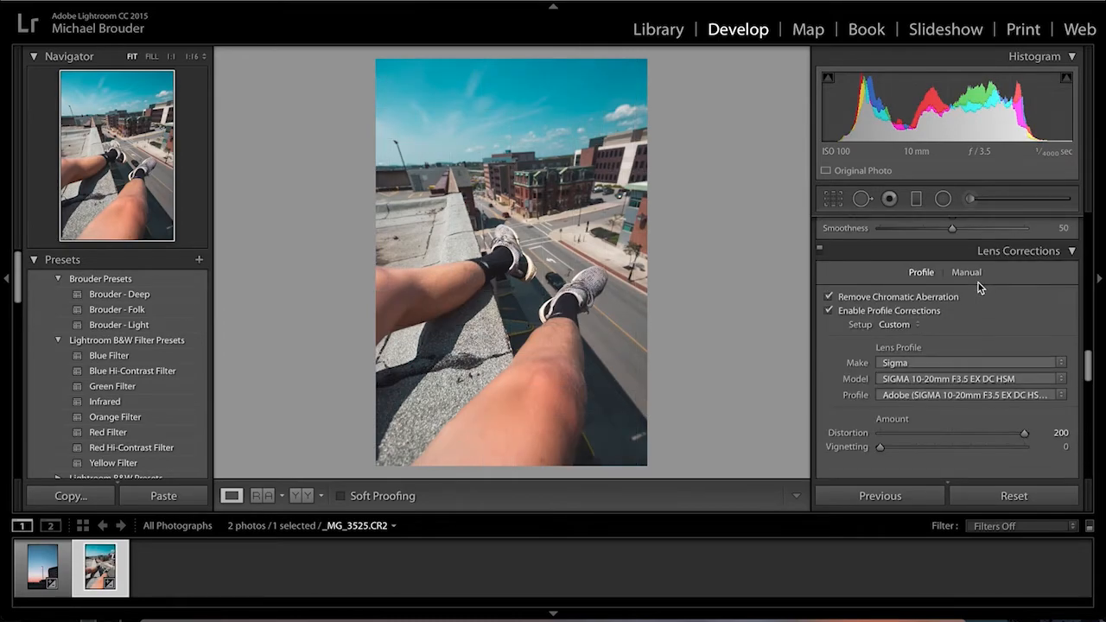
# Step: Set the Dehaze amount to +17
pyautogui.scroll(-10, 1012, 345)
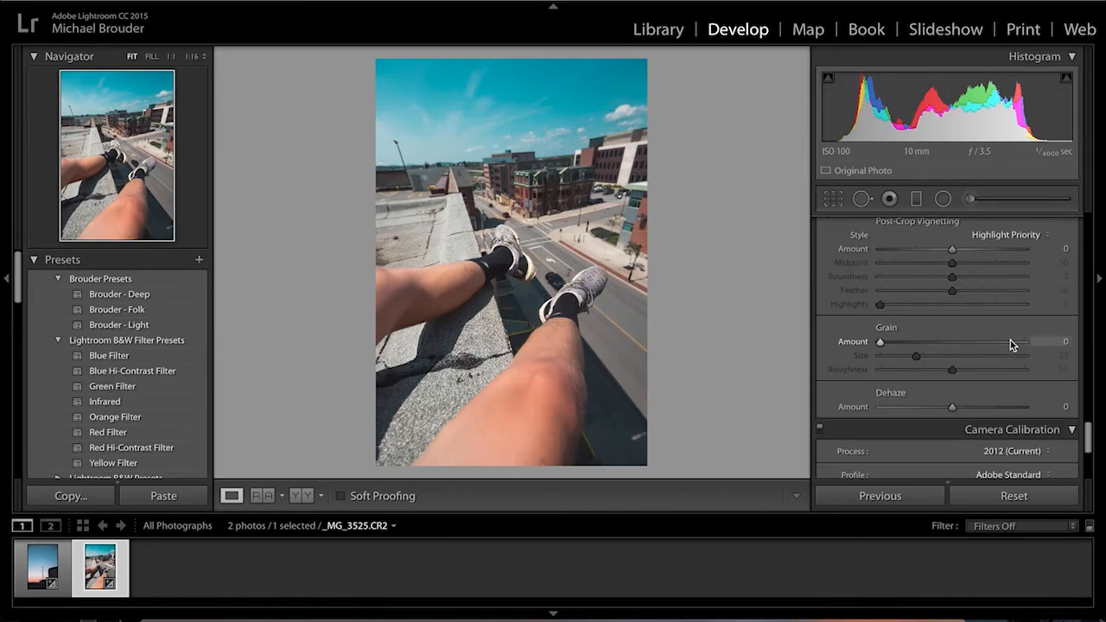
pyautogui.scroll(-5, 1012, 346)
pyautogui.scroll(3, 1017, 345)
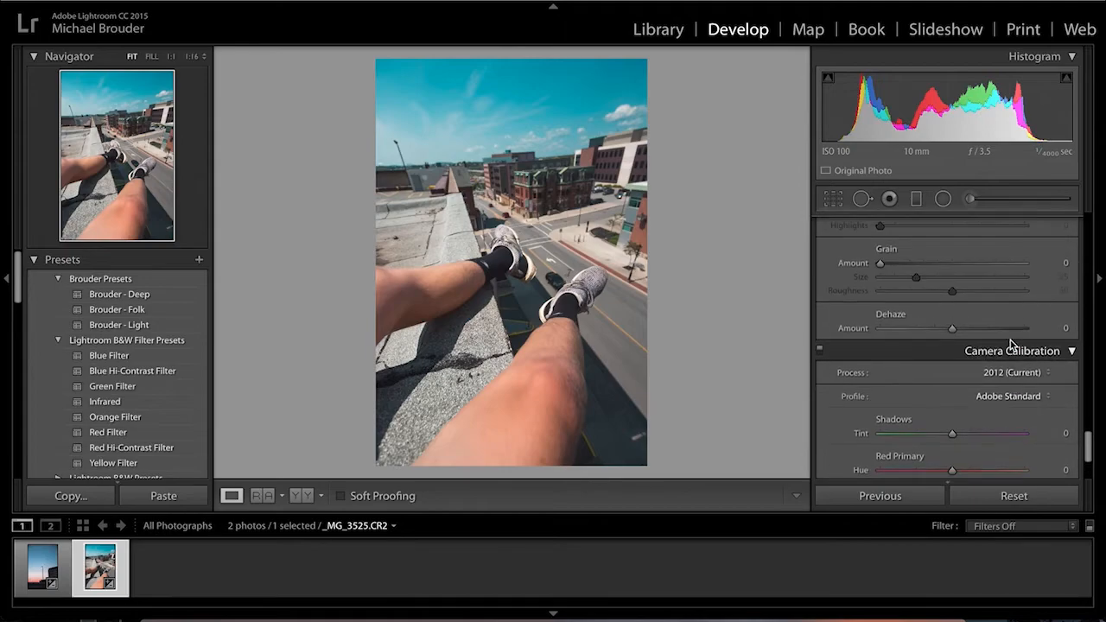
pyautogui.click(962, 329)
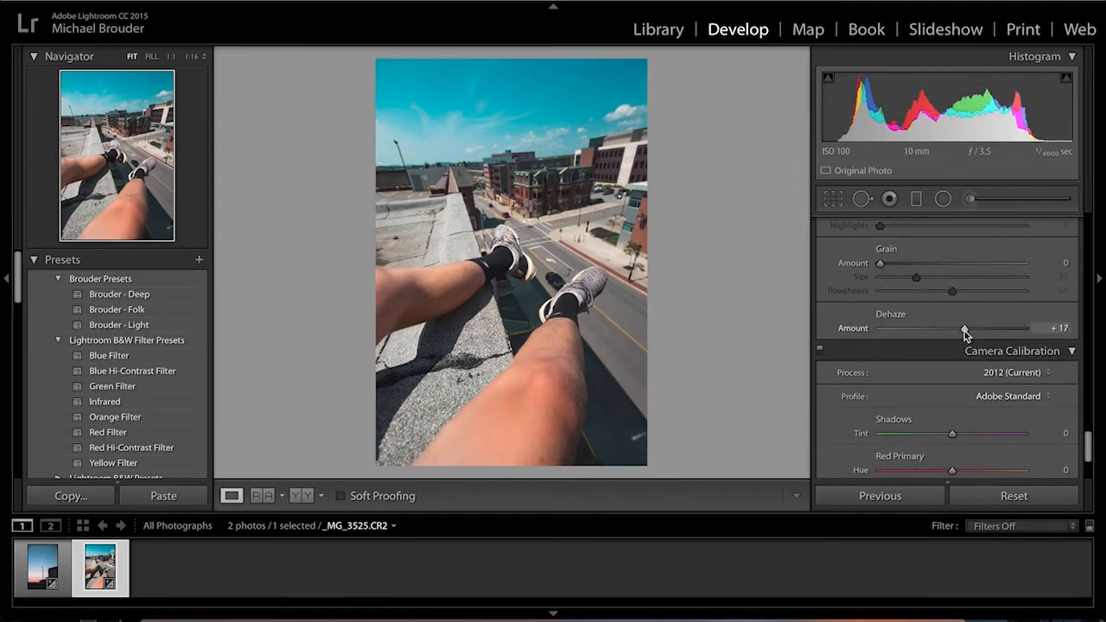
# Step: Set the Camera Calibration Shadows tint to +1
pyautogui.scroll(-3, 964, 333)
pyautogui.scroll(-1, 965, 336)
pyautogui.scroll(1, 959, 328)
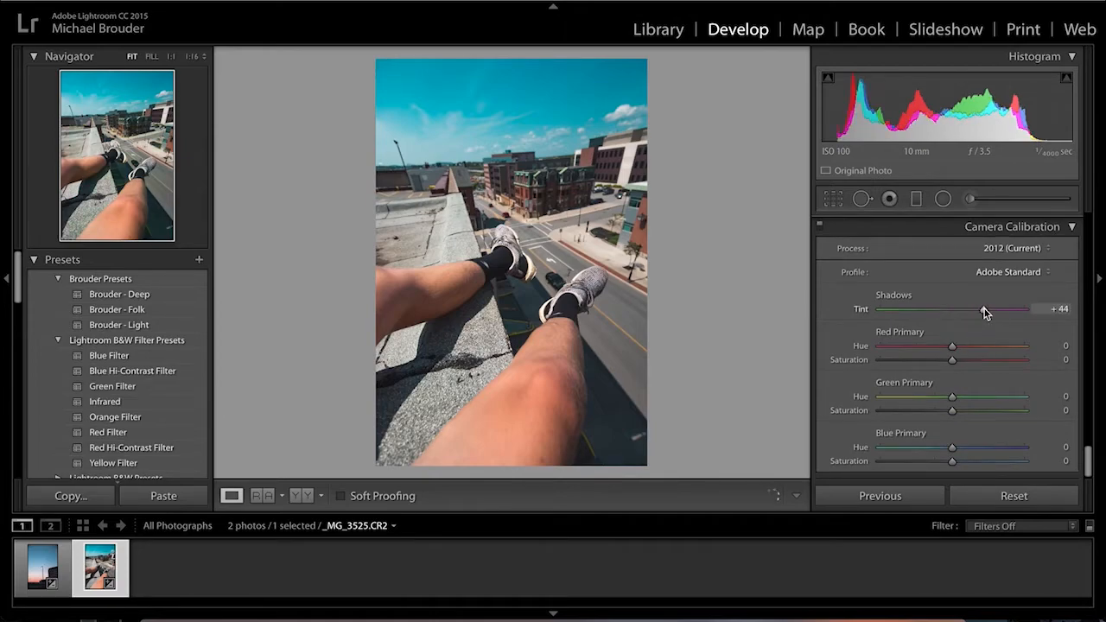
pyautogui.click(983, 310)
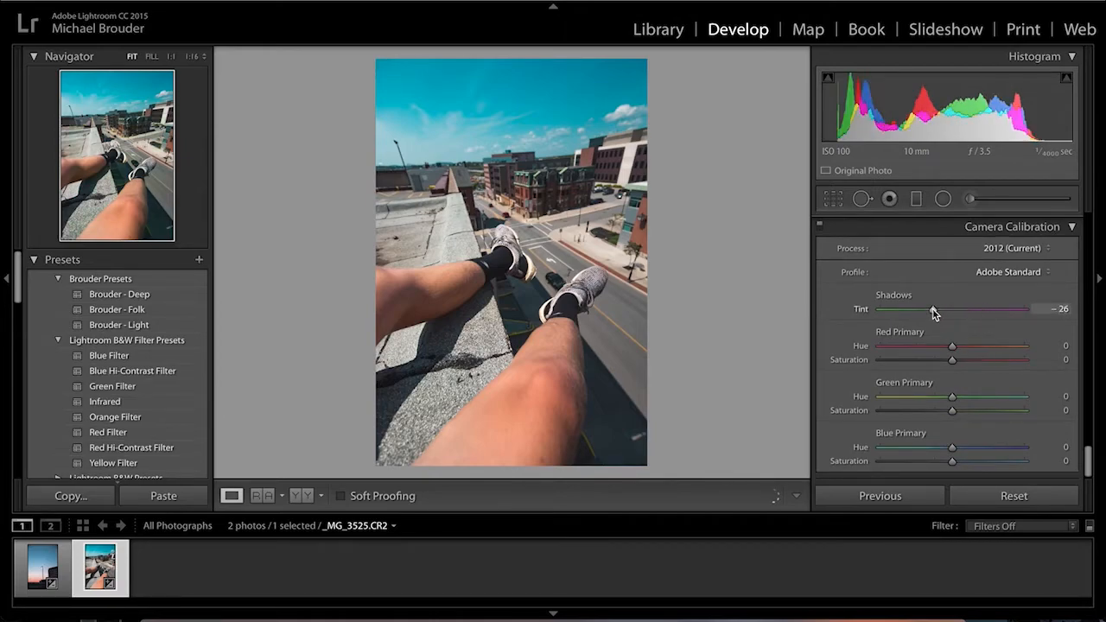
pyautogui.moveTo(934, 313); pyautogui.dragTo(932, 313)
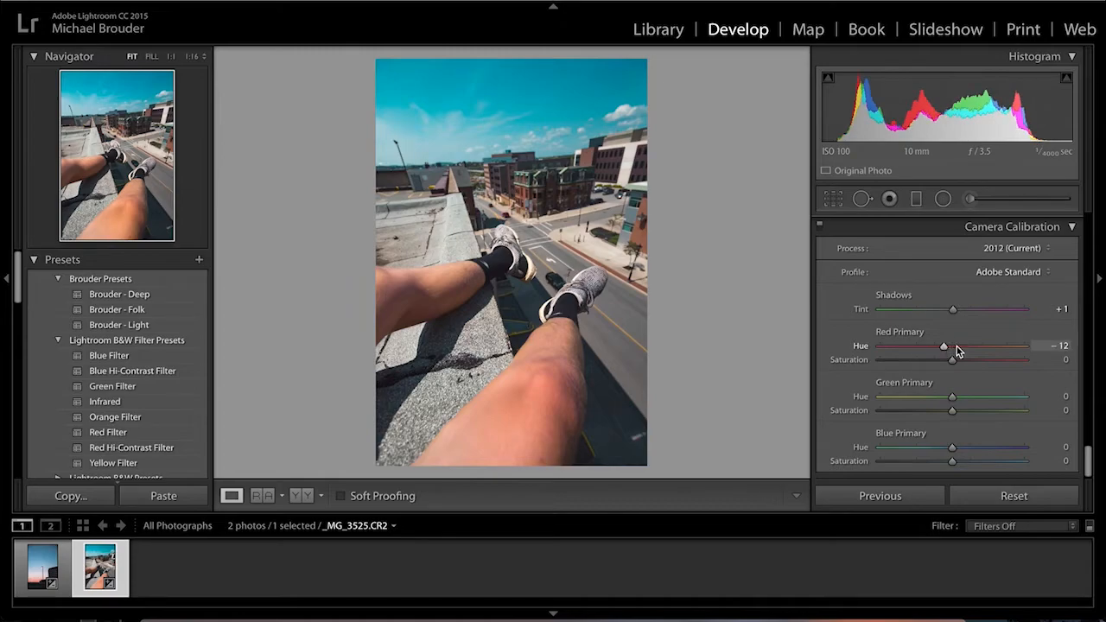
# Step: Shift the Camera Calibration primary hues to -15 for Red, -14 for Green and -17 for Blue
pyautogui.moveTo(945, 347); pyautogui.dragTo(951, 347)
pyautogui.click(944, 397)
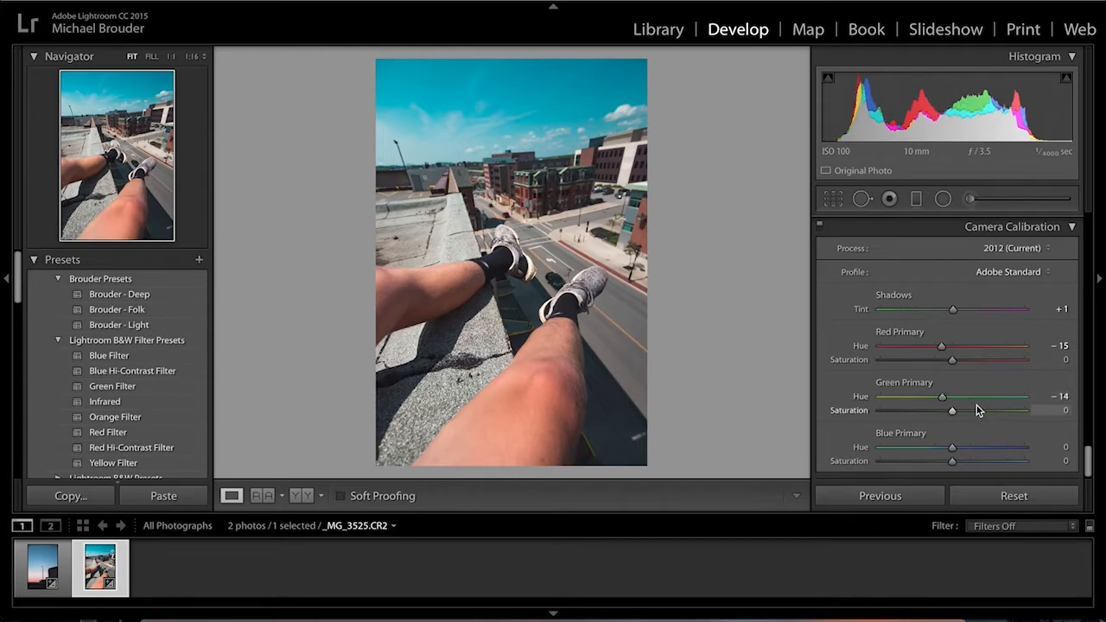
pyautogui.click(971, 450)
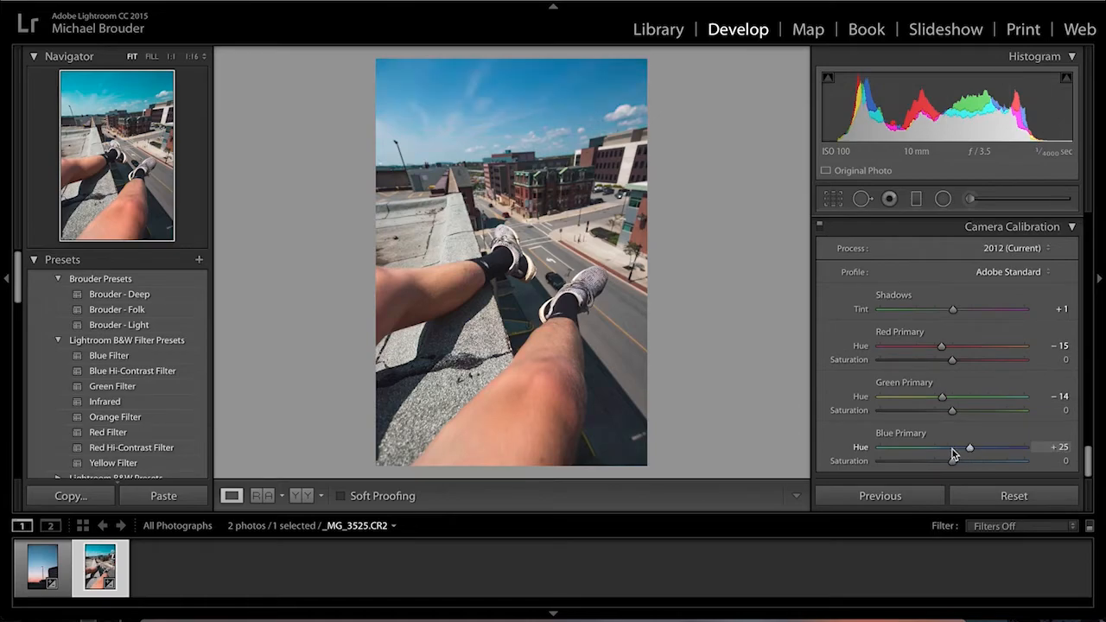
pyautogui.click(939, 448)
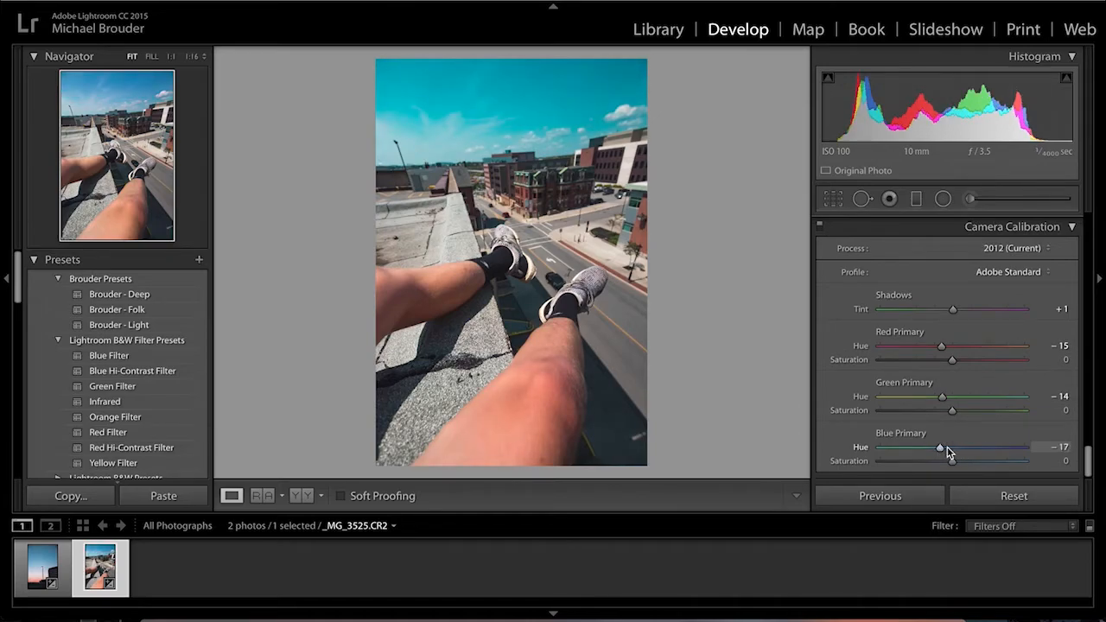
# Step: Set Clarity to +36 and Vibrance to +13 in the basic adjustments
pyautogui.scroll(10, 973, 360)
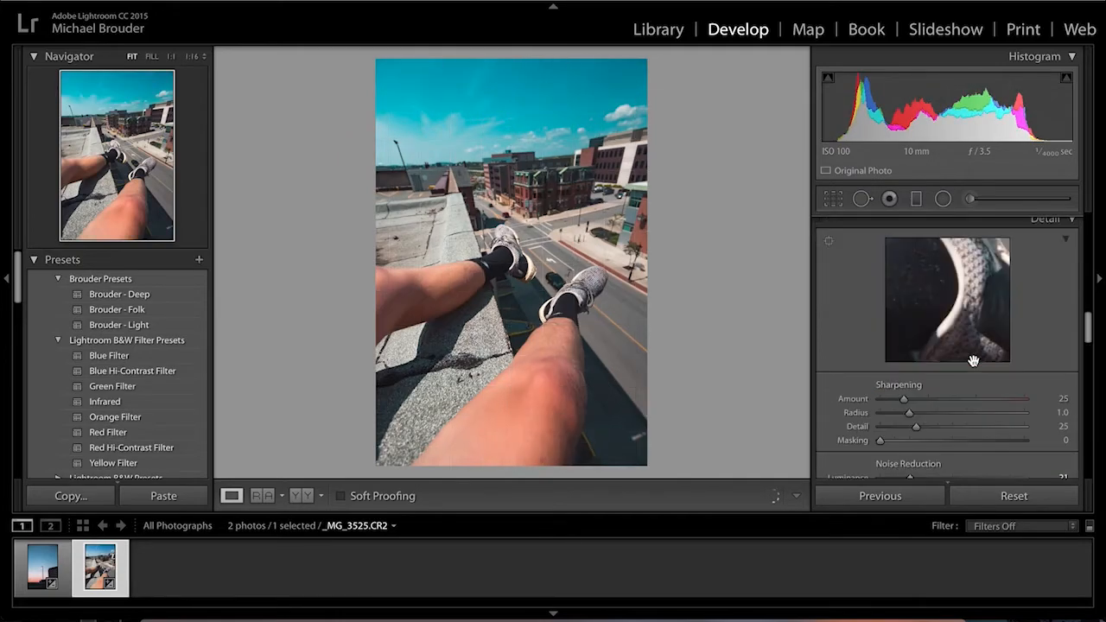
pyautogui.scroll(6, 973, 361)
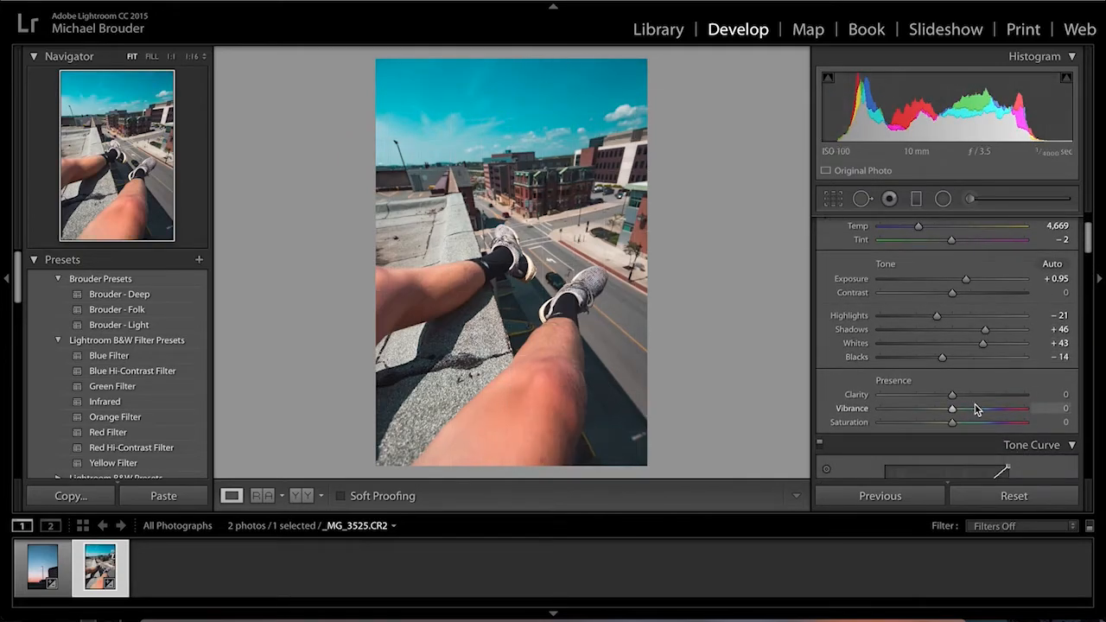
pyautogui.click(965, 394)
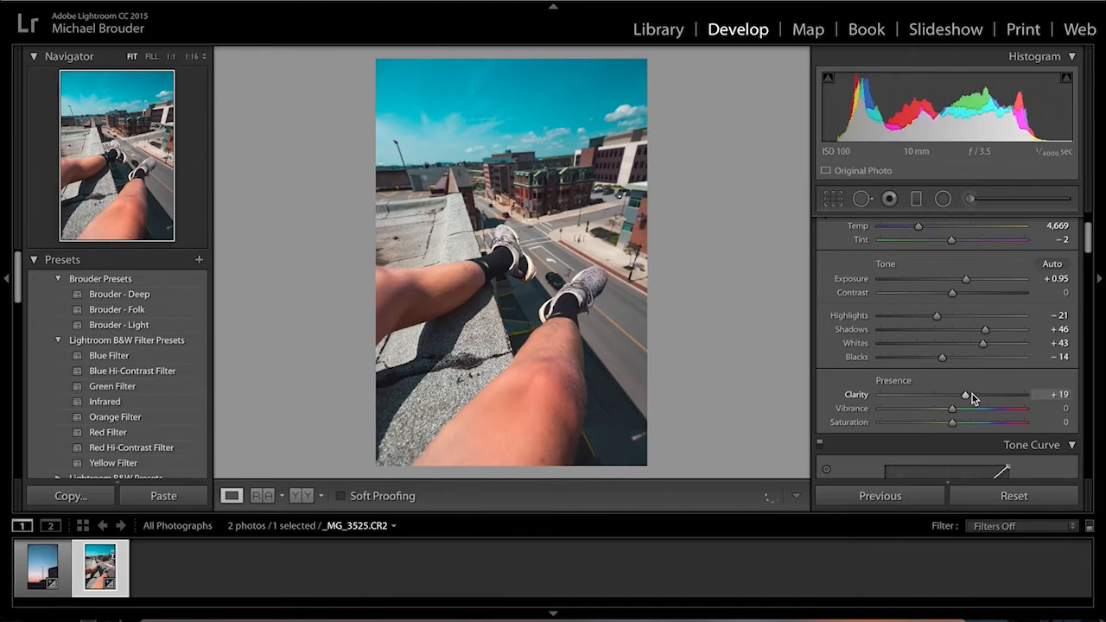
pyautogui.moveTo(965, 393); pyautogui.dragTo(1102, 406)
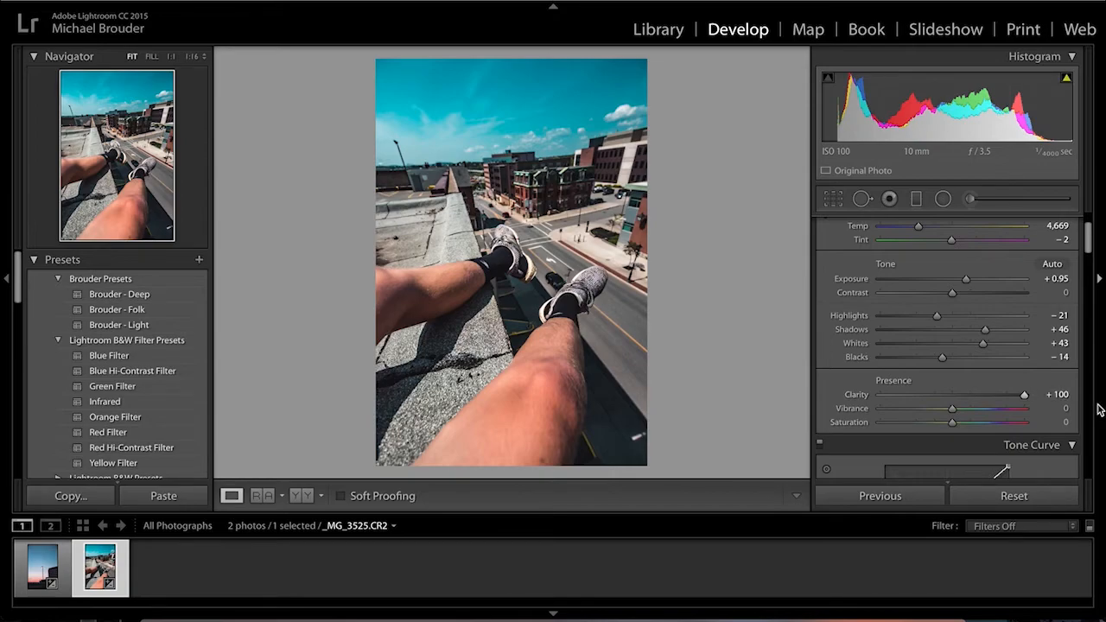
pyautogui.moveTo(1007, 402); pyautogui.dragTo(978, 400)
pyautogui.scroll(-2, 978, 400)
pyautogui.moveTo(952, 359); pyautogui.dragTo(962, 361)
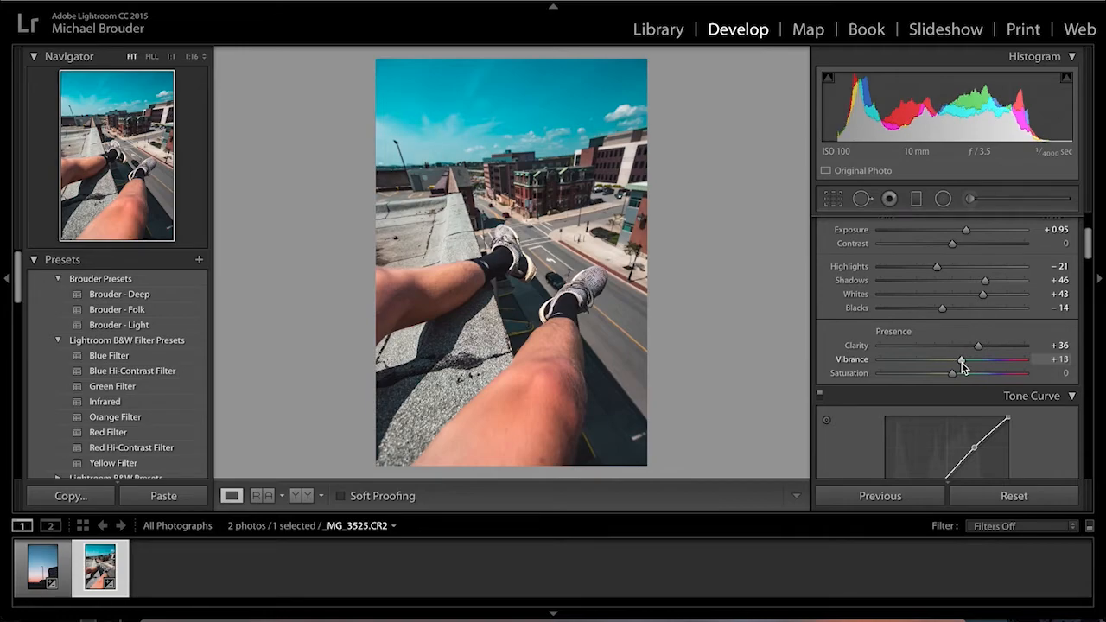
# Step: Crop the rooftop photo slightly tighter from its upper right corner
pyautogui.scroll(-4, 962, 366)
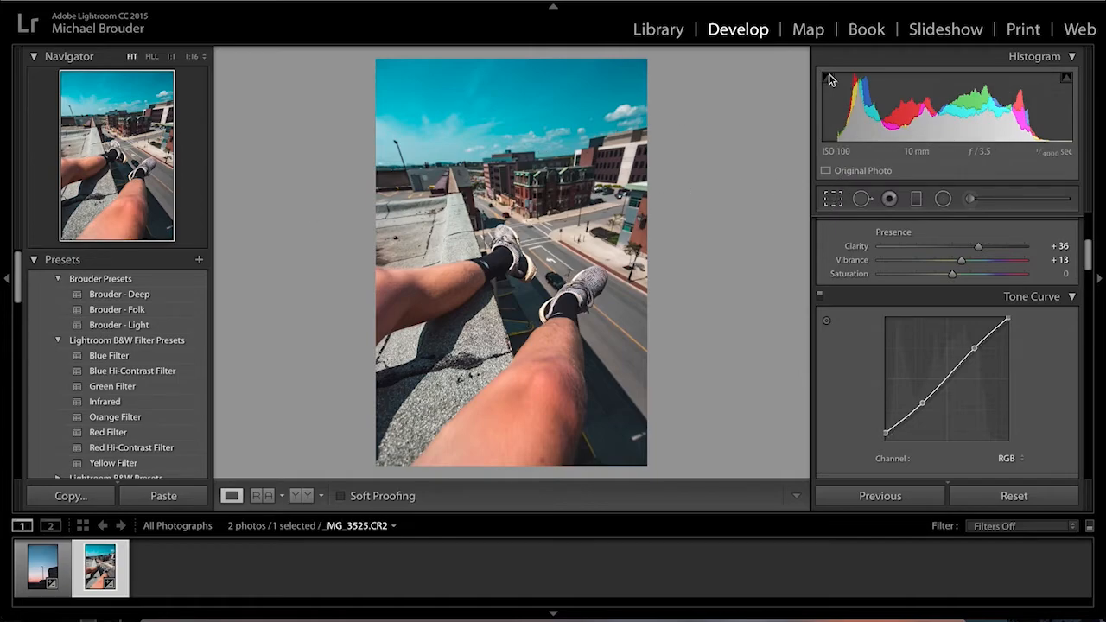
pyautogui.press('r')
pyautogui.moveTo(655, 58); pyautogui.dragTo(672, 70)
pyautogui.press('Return')
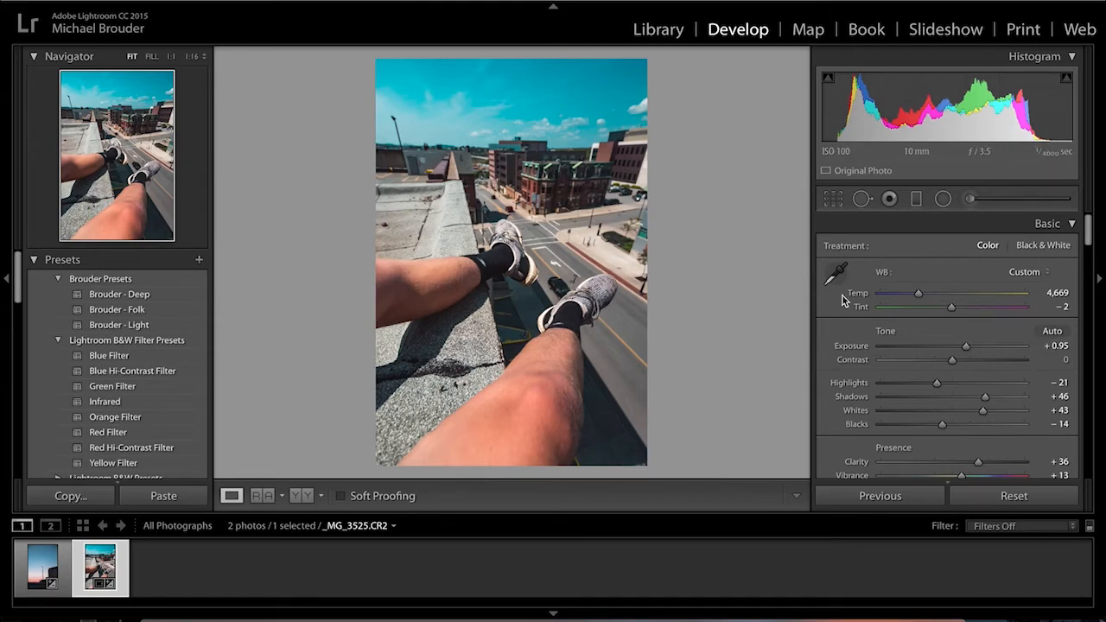
# Step: Compare the original and edited rooftop photo side by side, then return to the single-image view
pyautogui.scroll(-2, 980, 412)
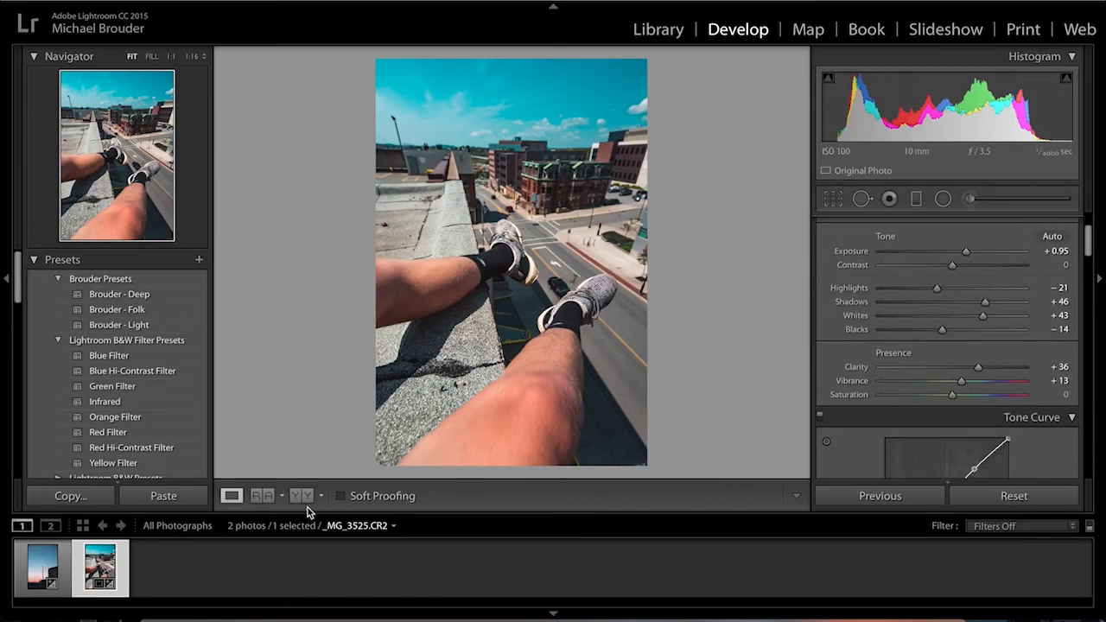
pyautogui.click(306, 496)
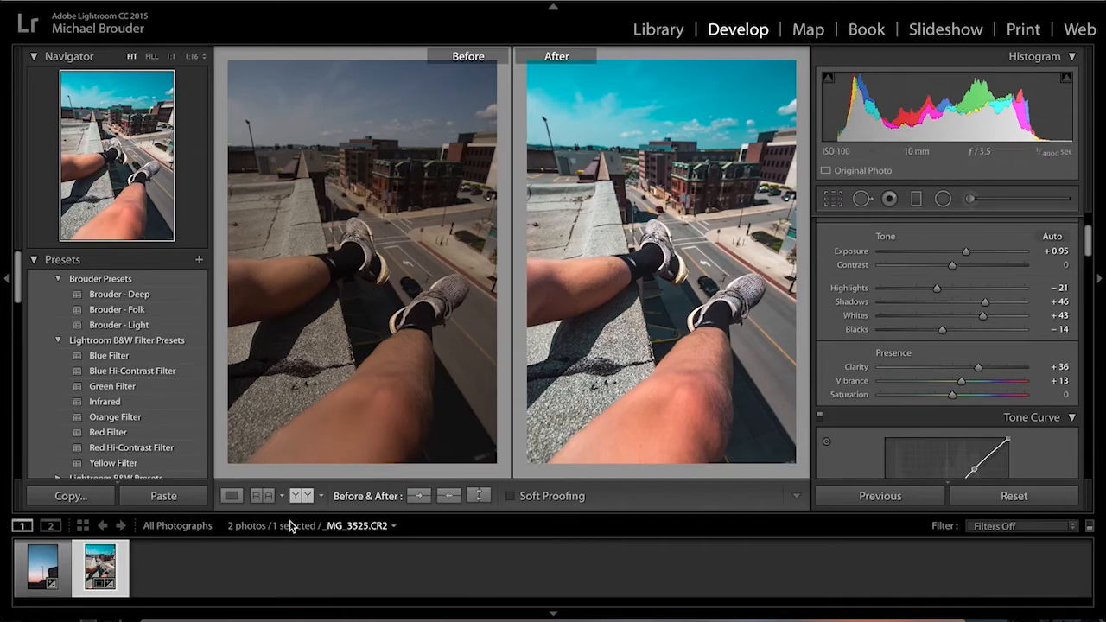
pyautogui.click(230, 496)
# Step: Place a radial filter with an inverted mask over the heel sole of the upper sneaker
pyautogui.click(515, 219)
pyautogui.moveTo(513, 233); pyautogui.dragTo(698, 327)
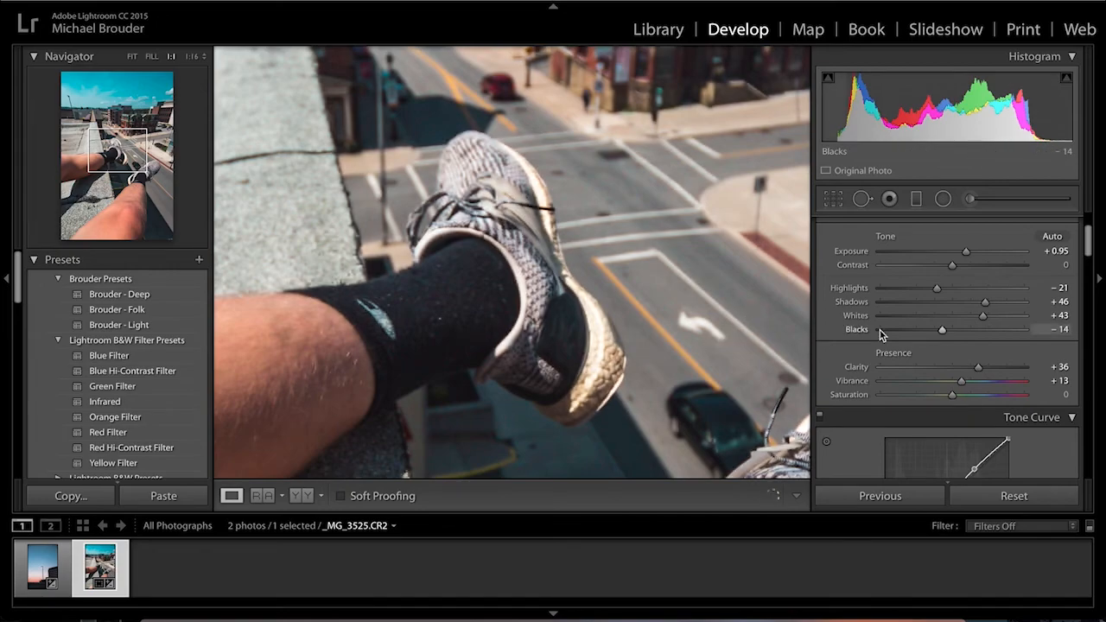
pyautogui.click(944, 200)
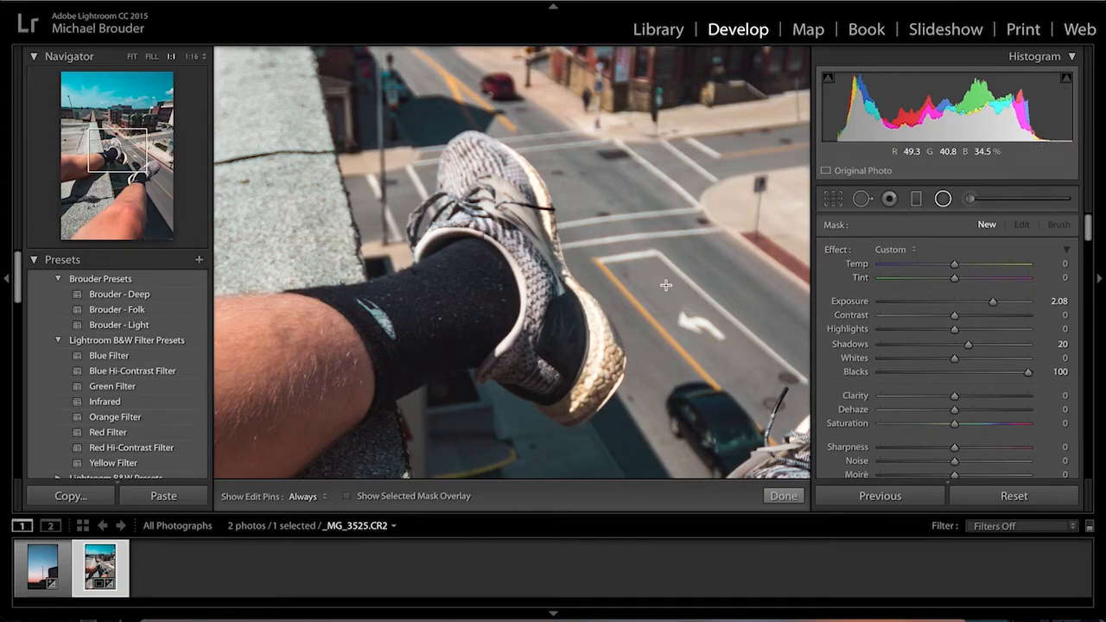
pyautogui.moveTo(583, 344)
pyautogui.mouseDown()
pyautogui.moveTo(641, 405)
pyautogui.moveTo(626, 415)
pyautogui.mouseUp()
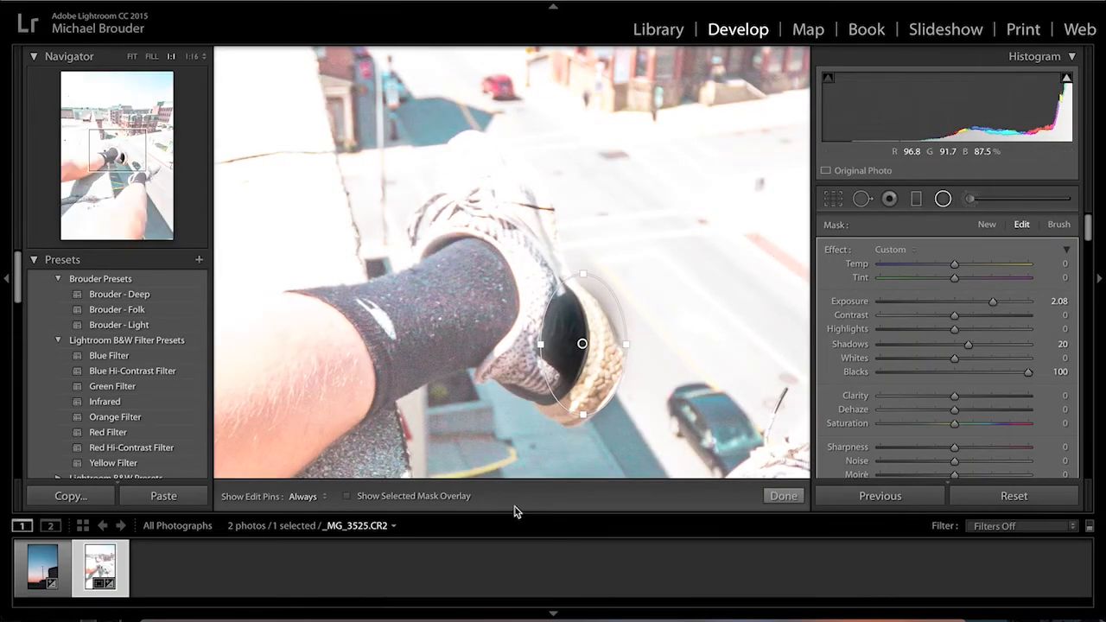
pyautogui.scroll(-5, 918, 388)
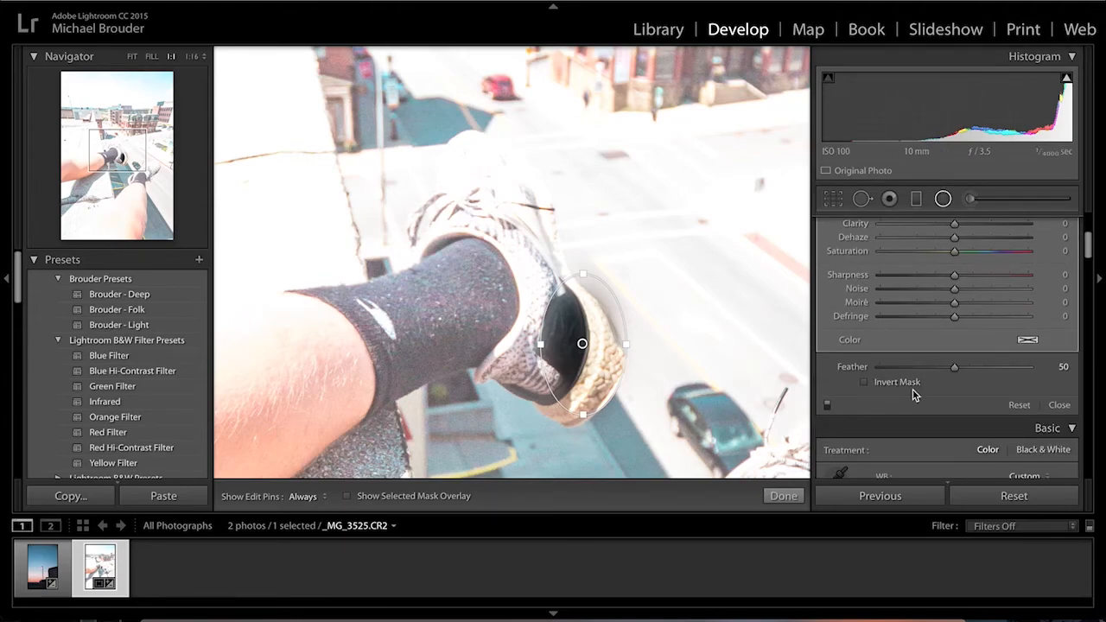
pyautogui.click(868, 386)
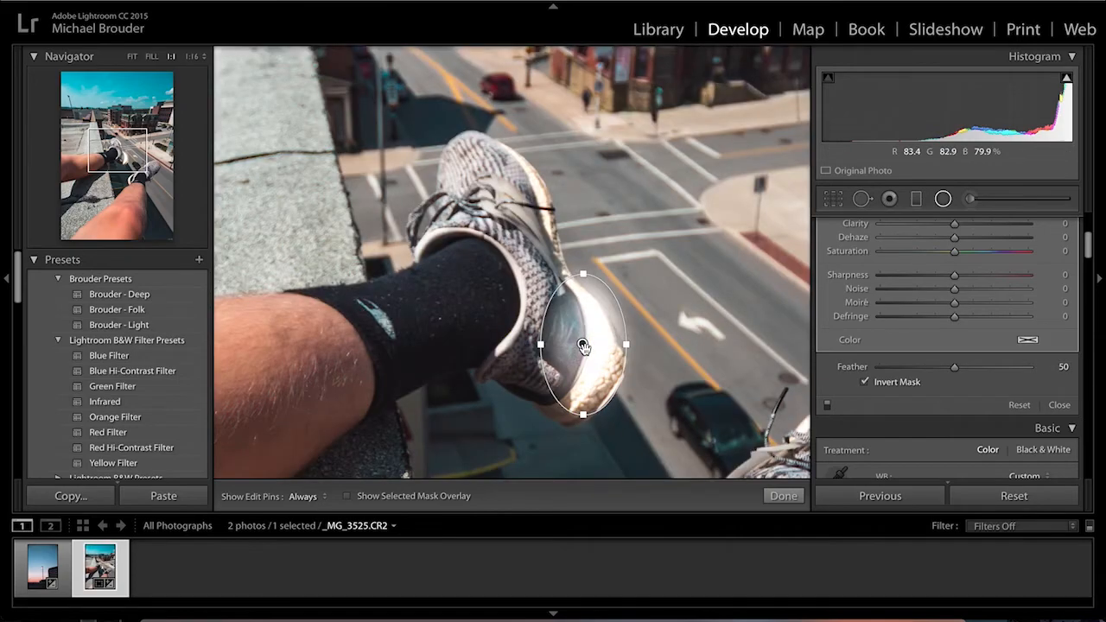
pyautogui.moveTo(559, 349); pyautogui.dragTo(570, 360)
pyautogui.scroll(5, 1060, 285)
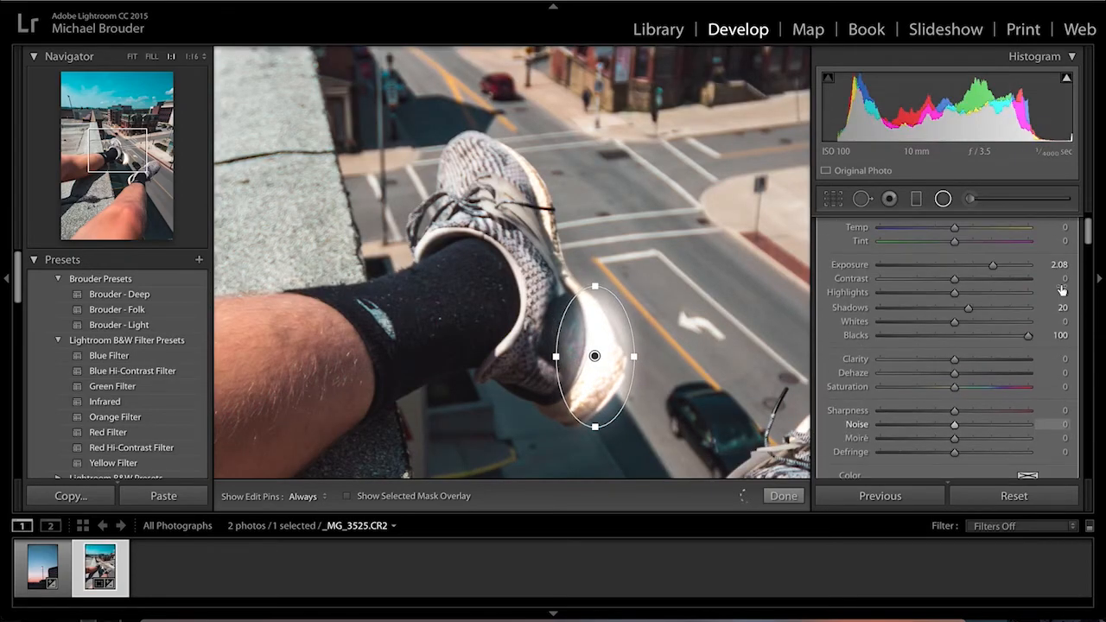
# Step: Reset the radial filter's Exposure, Shadows and Blacks to 0
pyautogui.click(1060, 285)
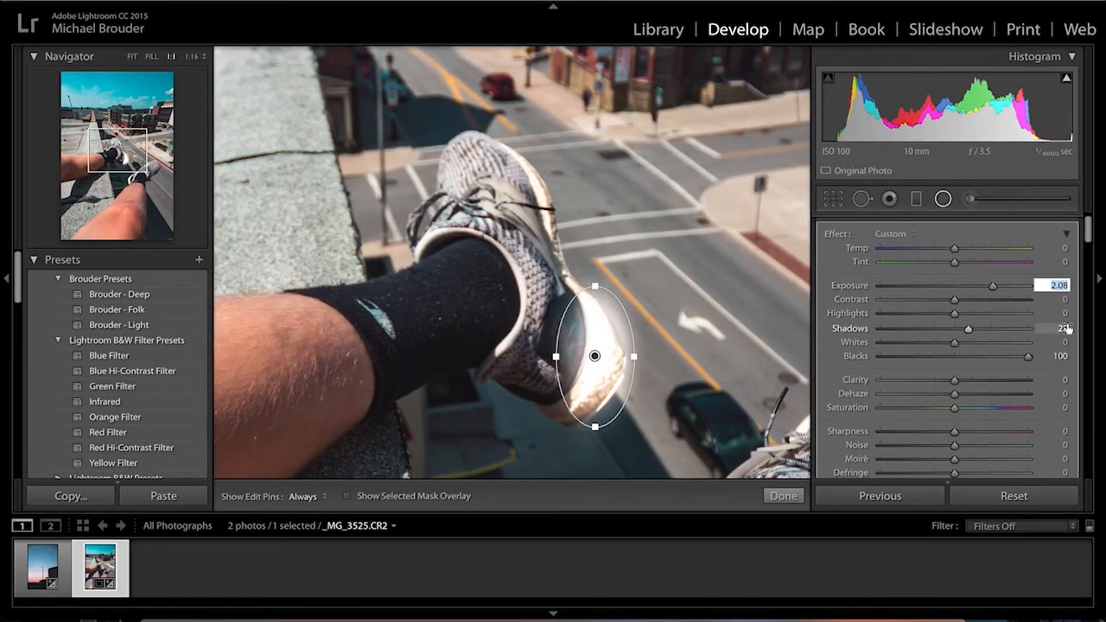
pyautogui.write('0')
pyautogui.click(1062, 330)
pyautogui.write('0')
pyautogui.click(1063, 356)
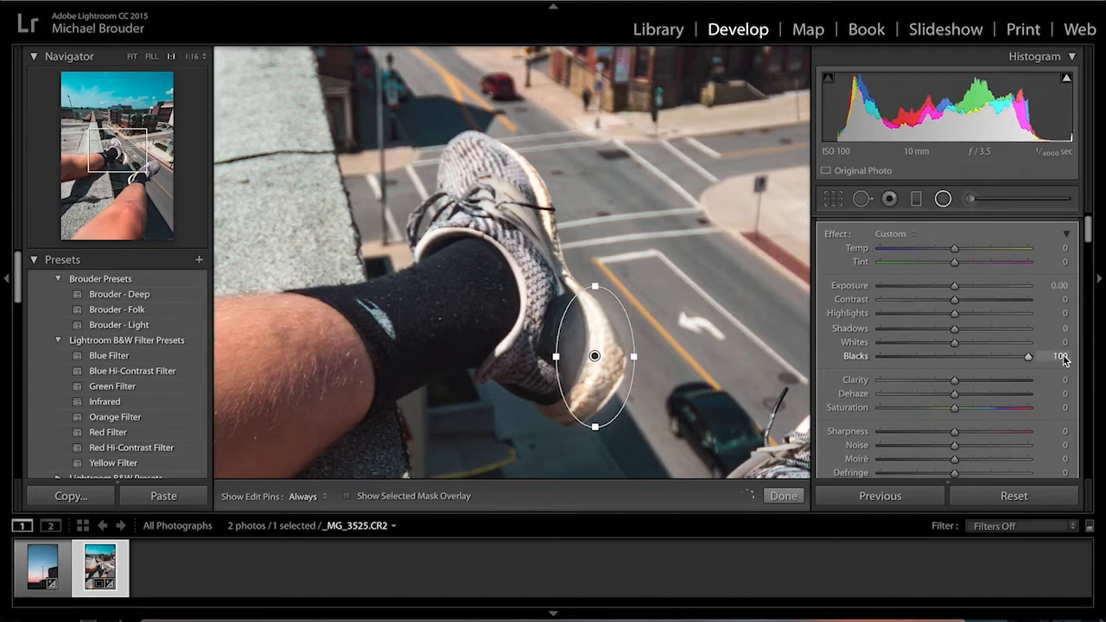
pyautogui.write('0')
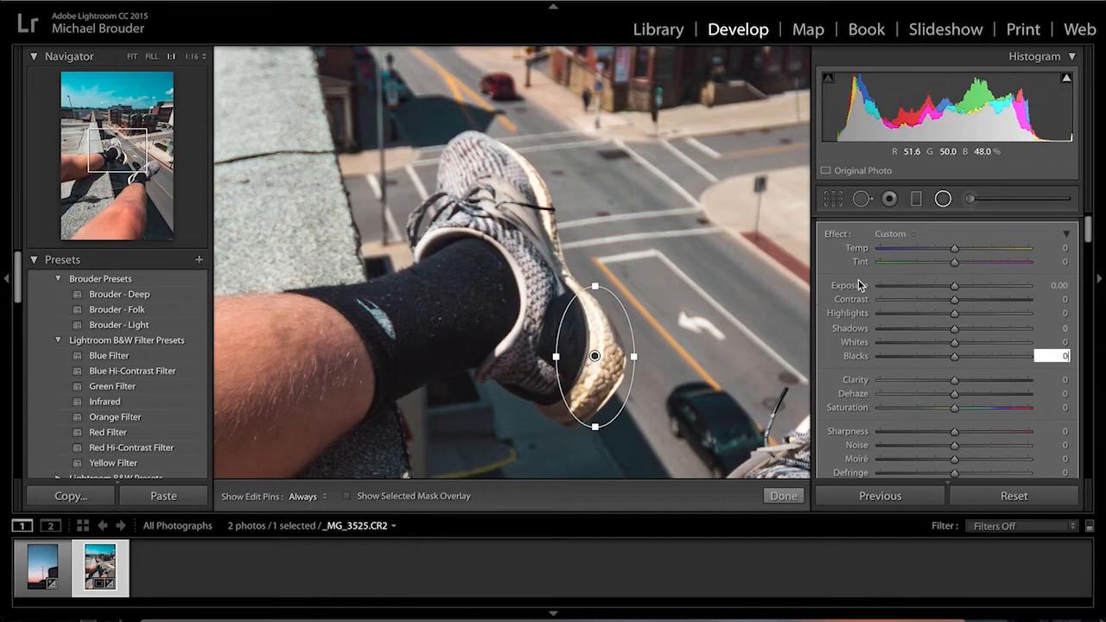
# Step: Cool the sole inside the radial filter with Temp -20 and lower its Exposure to -0.05
pyautogui.moveTo(932, 251); pyautogui.dragTo(940, 251)
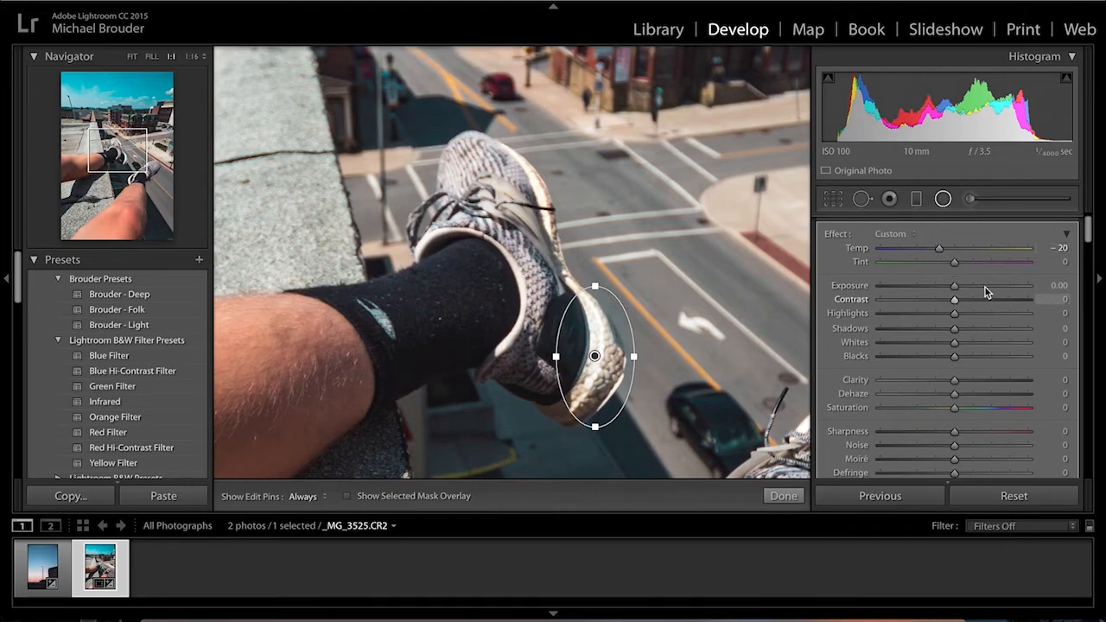
pyautogui.moveTo(947, 294); pyautogui.dragTo(953, 286)
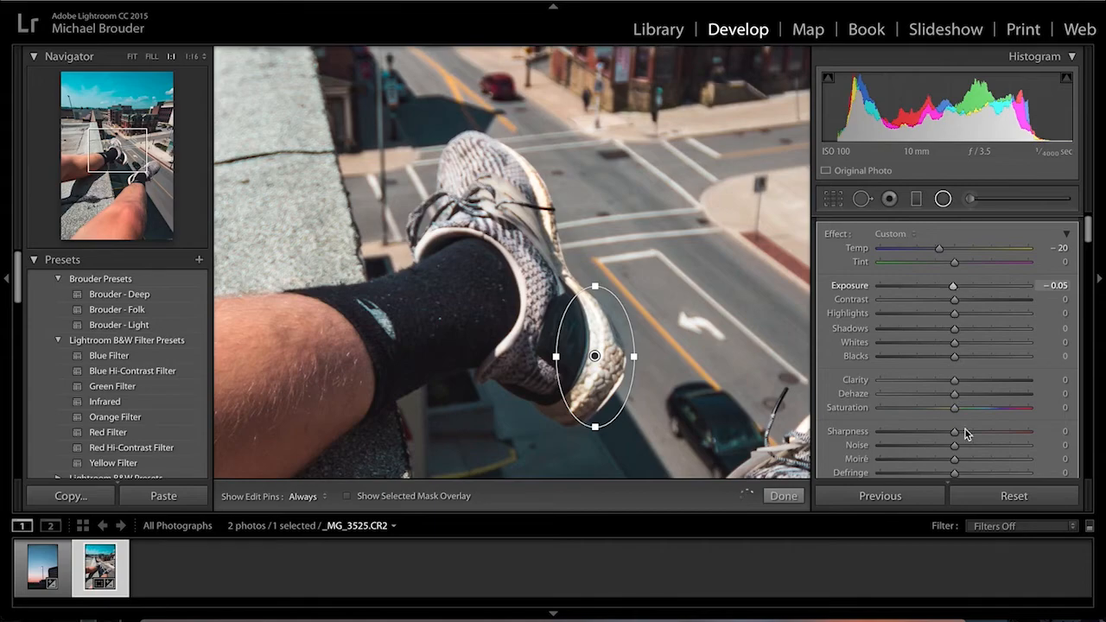
pyautogui.scroll(-1, 976, 416)
pyautogui.scroll(-3, 975, 412)
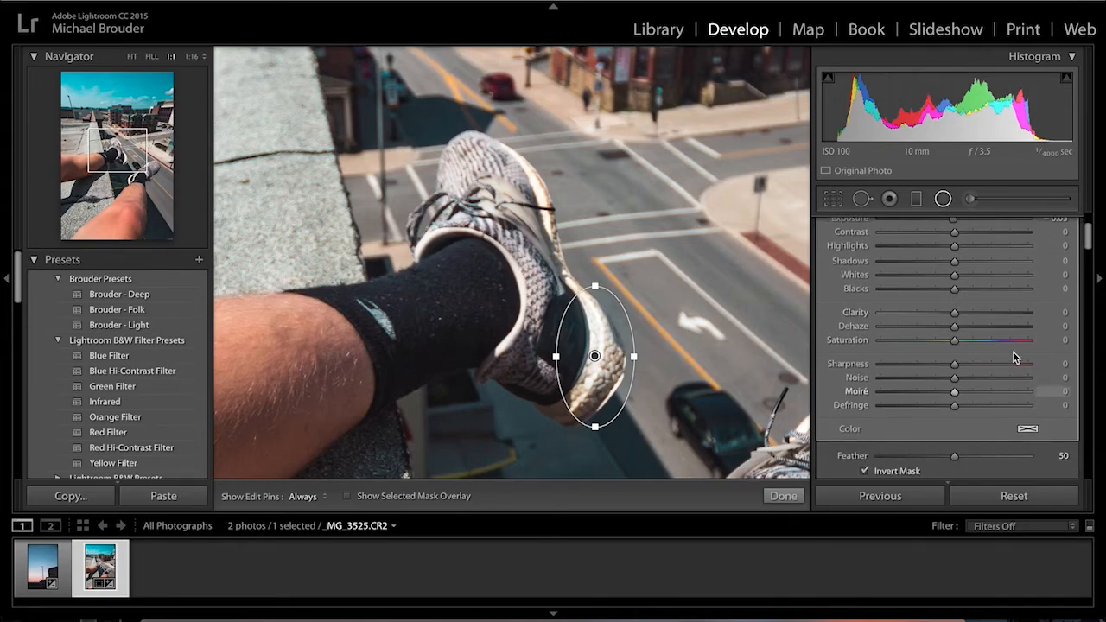
# Step: Set the radial filter's Whites to 72 and Blacks to 26, and shrink and reposition its ellipse to fit the upper sneaker's heel sole
pyautogui.scroll(3, 1013, 353)
pyautogui.moveTo(978, 340)
pyautogui.mouseDown()
pyautogui.moveTo(1015, 338)
pyautogui.moveTo(916, 351)
pyautogui.moveTo(1006, 349)
pyautogui.moveTo(977, 357)
pyautogui.mouseUp()
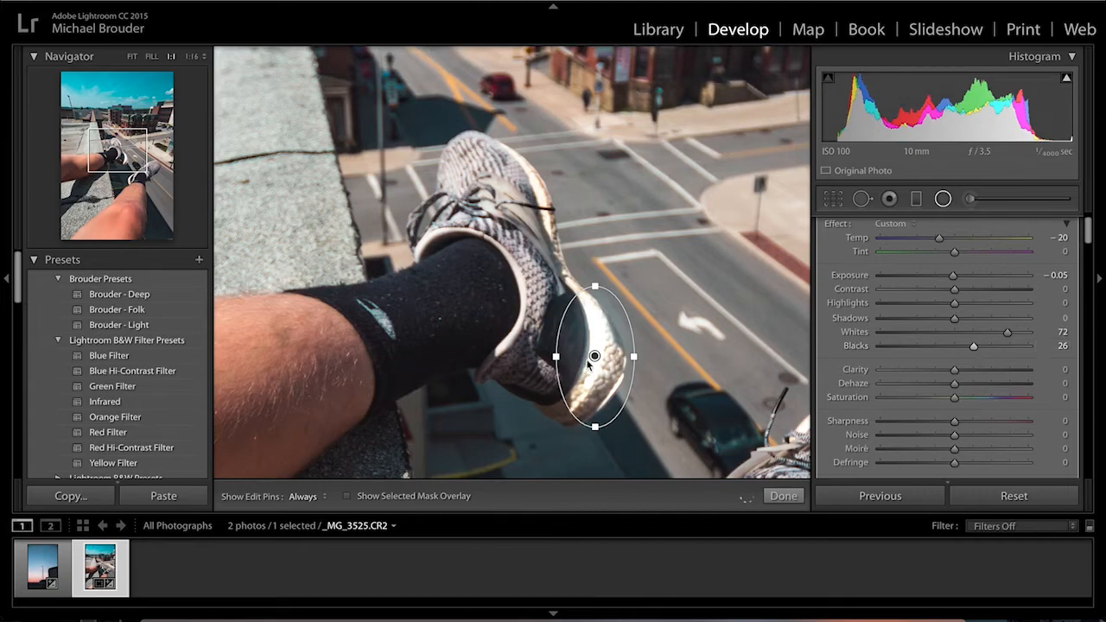
pyautogui.moveTo(595, 356)
pyautogui.mouseDown()
pyautogui.moveTo(581, 370)
pyautogui.moveTo(584, 358)
pyautogui.mouseUp()
pyautogui.moveTo(584, 290); pyautogui.dragTo(584, 300)
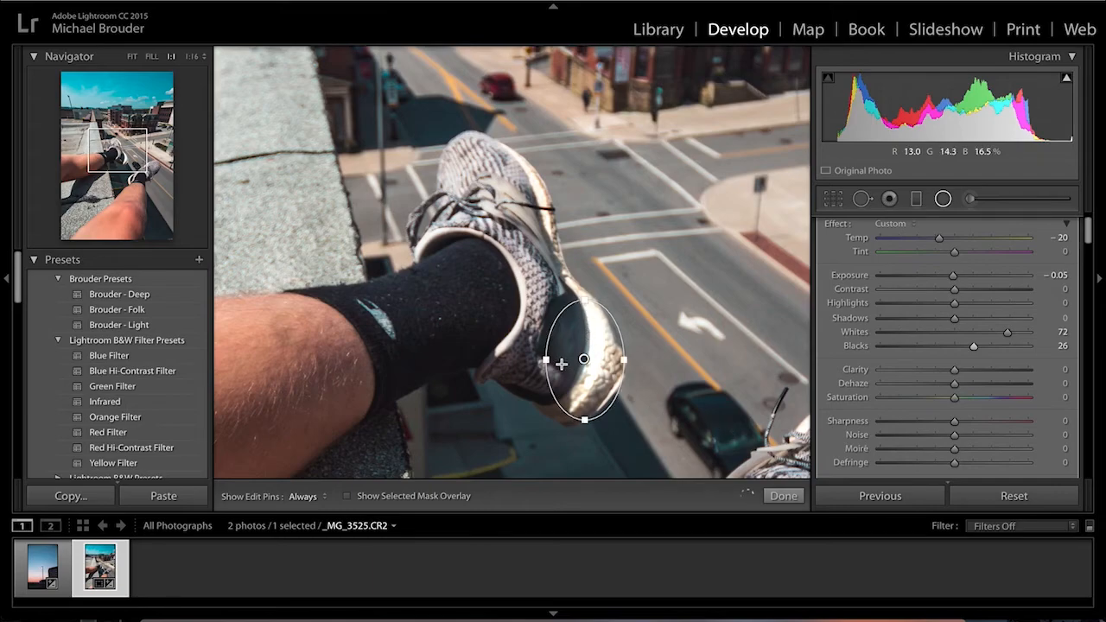
pyautogui.moveTo(585, 362)
pyautogui.mouseDown()
pyautogui.moveTo(603, 369)
pyautogui.moveTo(590, 363)
pyautogui.mouseUp()
pyautogui.click(780, 496)
pyautogui.click(628, 304)
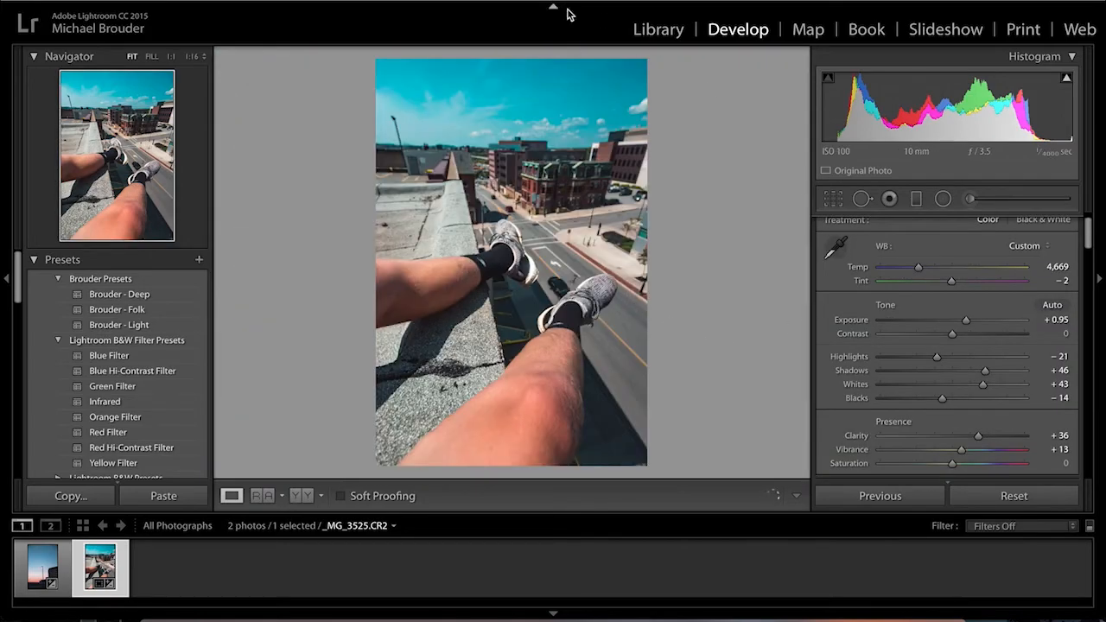
# Step: Delete the radial filter from the upper sneaker's heel sole, close the filter tool and return to the full-photo view
pyautogui.click(515, 249)
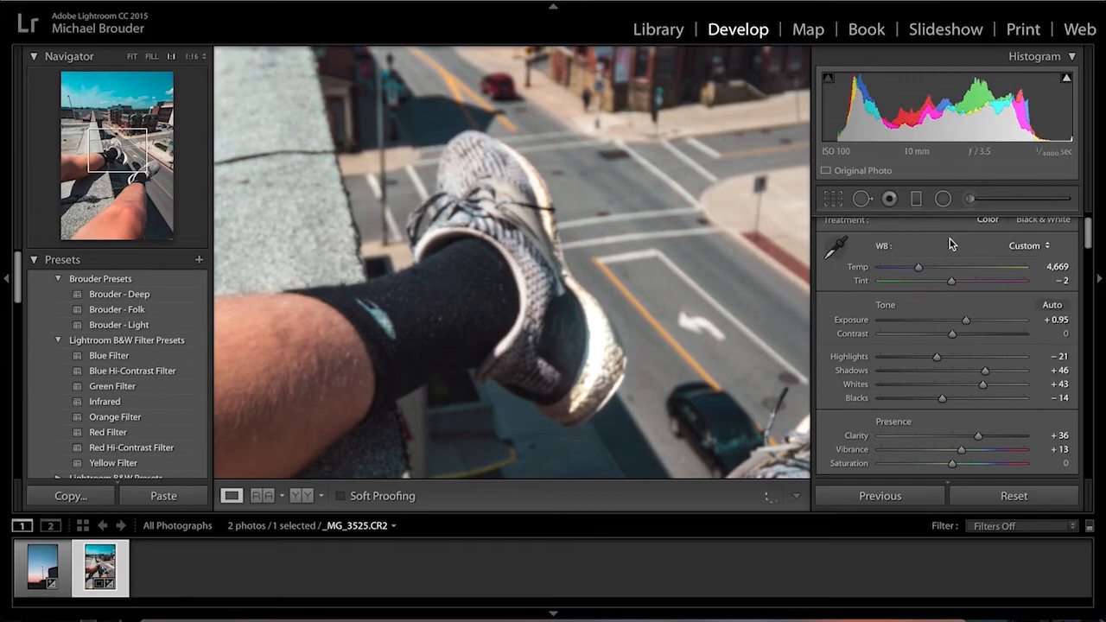
pyautogui.click(943, 199)
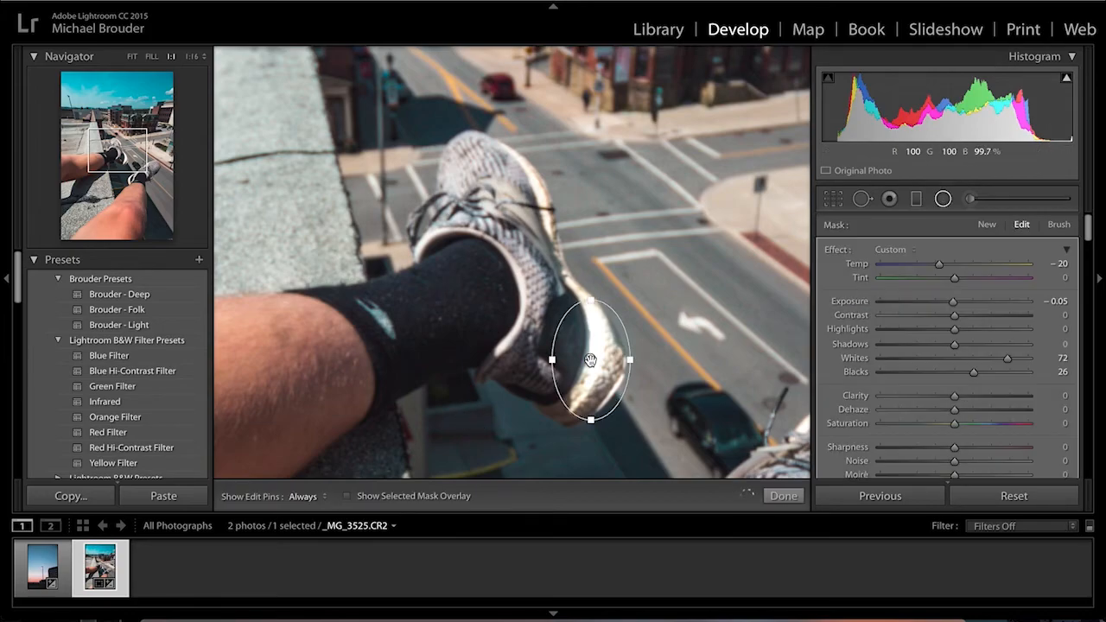
pyautogui.click(783, 496)
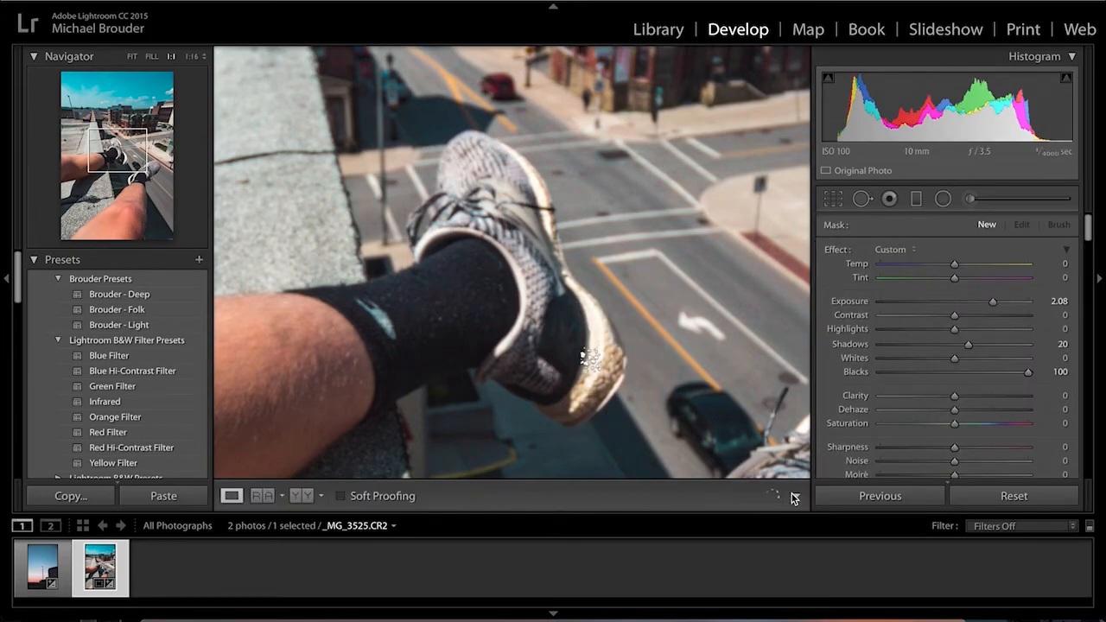
pyautogui.click(366, 296)
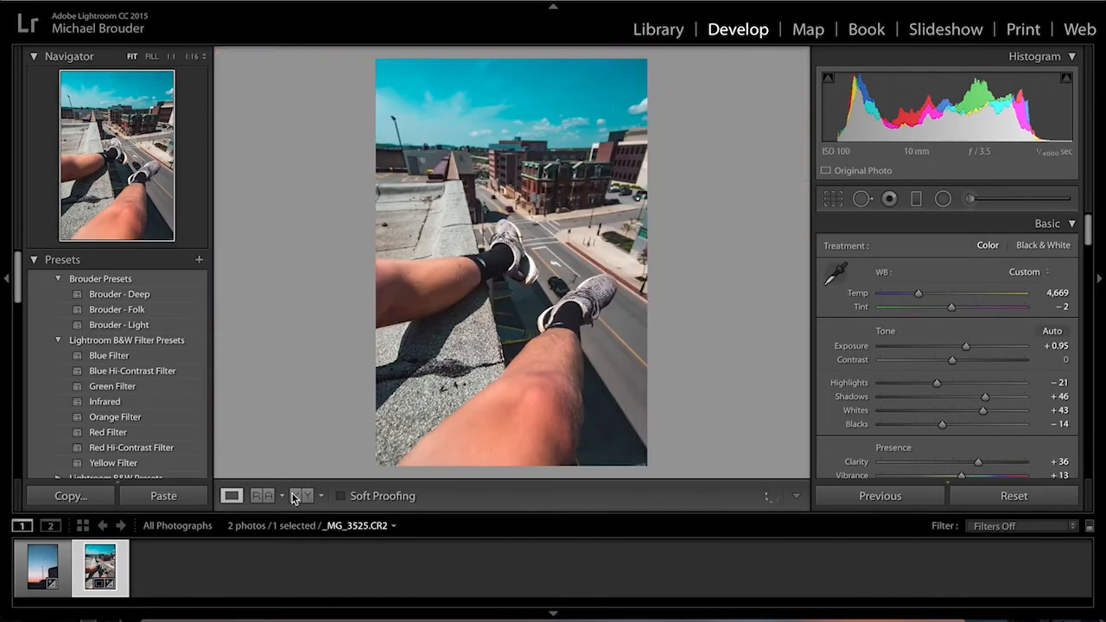
# Step: Compare the original and edited rooftop photo side by side and review its settings from Basic through Split Toning, Detail and Lens Corrections
pyautogui.click(302, 497)
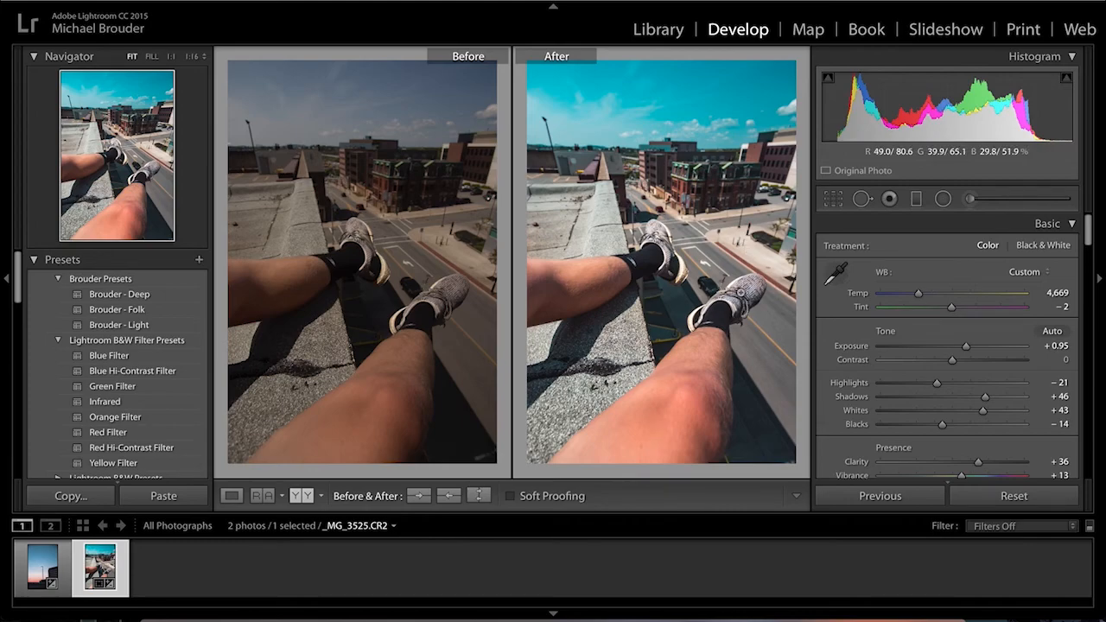
pyautogui.scroll(-5, 992, 333)
pyautogui.scroll(-10, 992, 332)
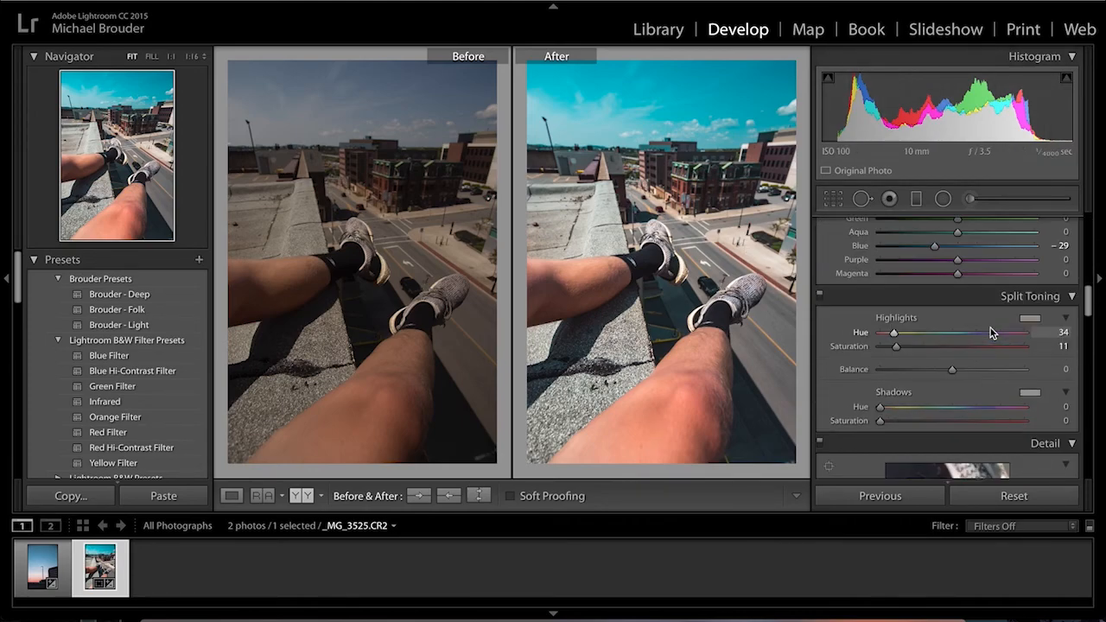
pyautogui.scroll(-3, 992, 333)
pyautogui.scroll(-1, 992, 333)
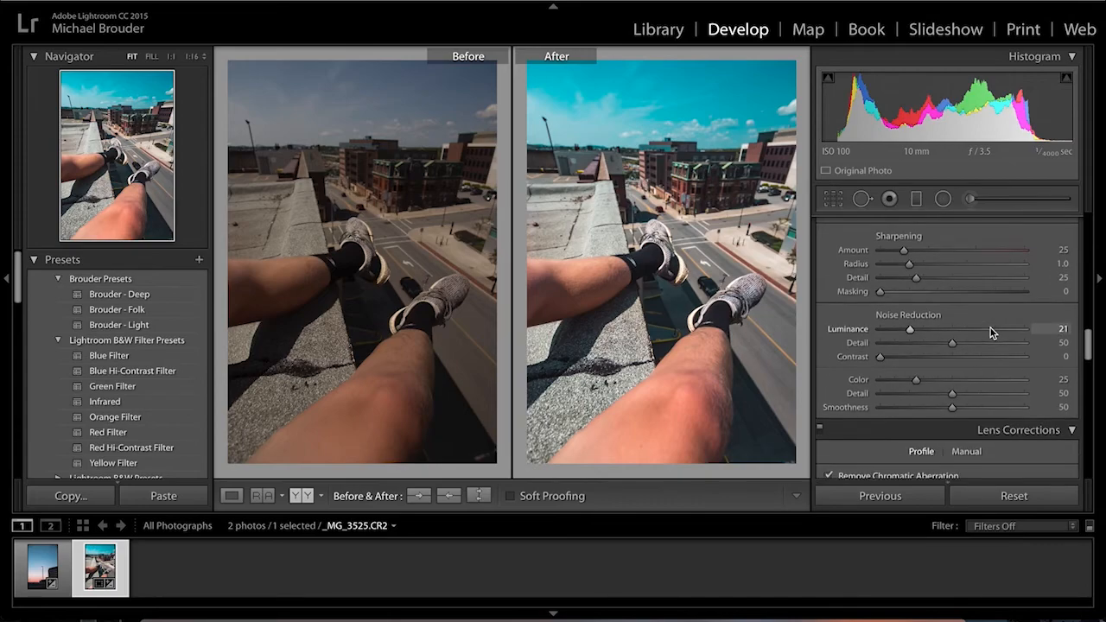
pyautogui.scroll(-2, 992, 333)
pyautogui.scroll(10, 992, 333)
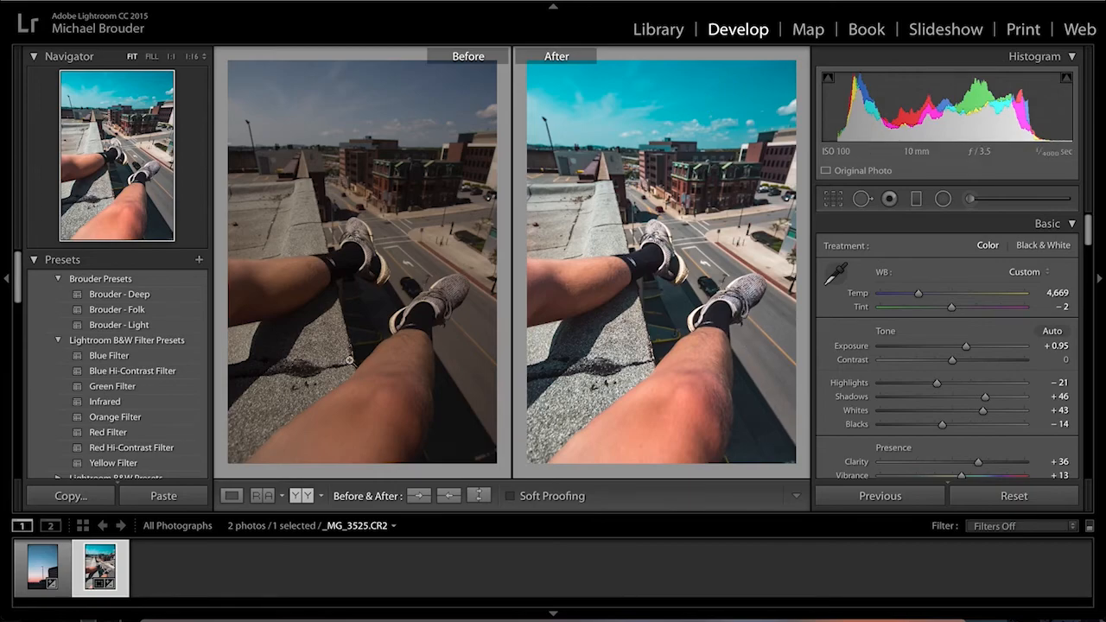
# Step: View the before-and-after comparison of sunset photo IMG_0572.CR2 and return to the rooftop photo's comparison
pyautogui.press('Left')
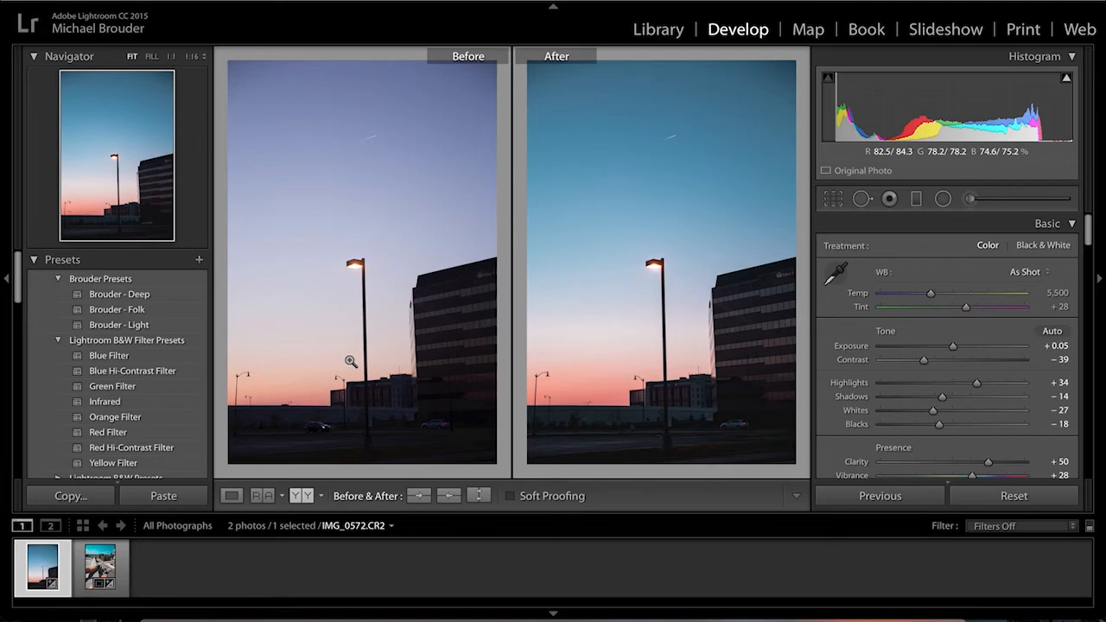
pyautogui.press('Right')
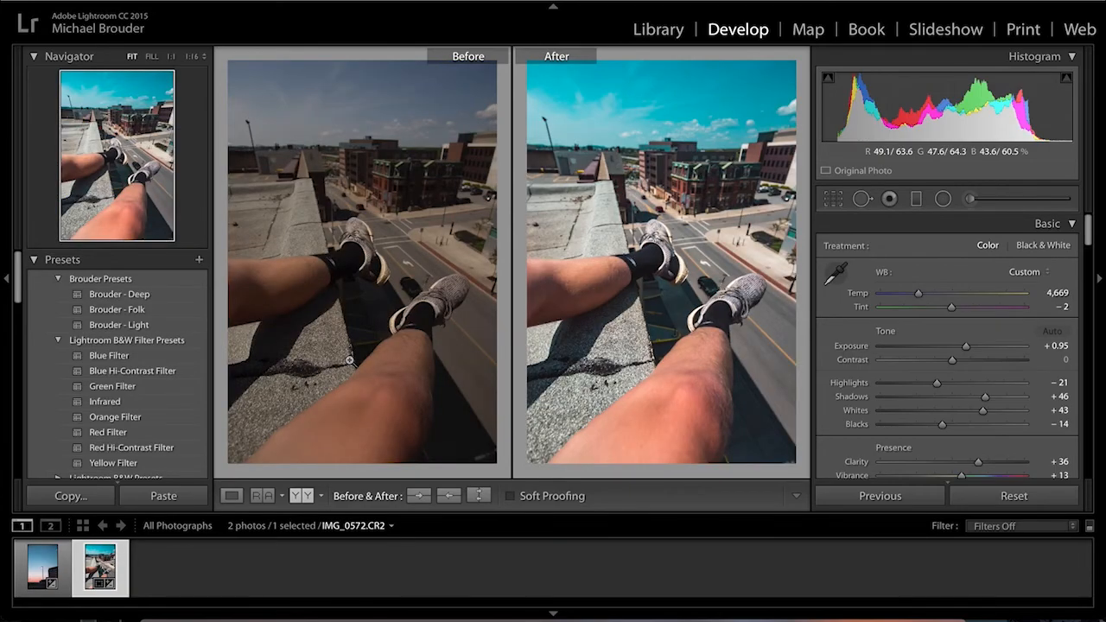